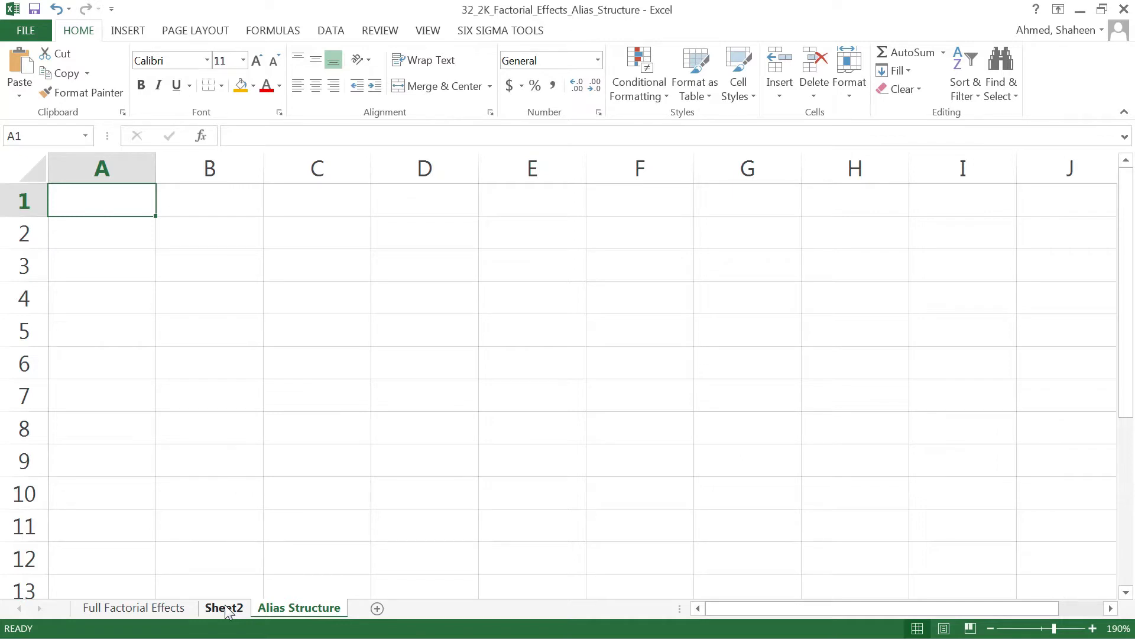
# Examine the effect totals and the one- to five-letter effect lists on Sheet2.
pyautogui.click(226, 610)
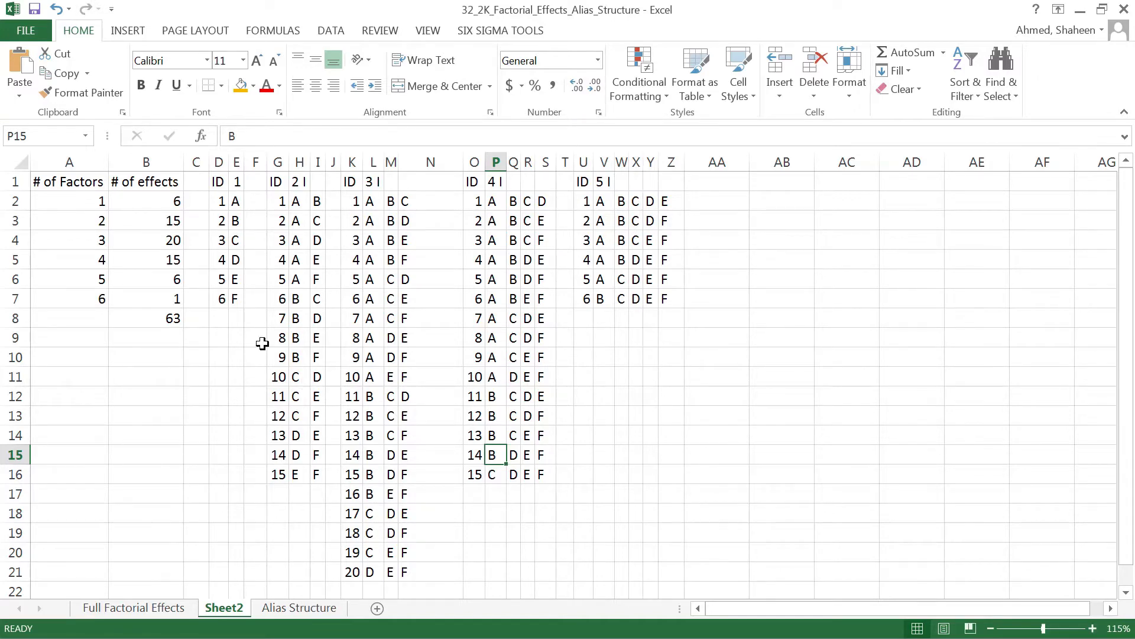
pyautogui.moveTo(81, 183); pyautogui.dragTo(660, 470)
pyautogui.scroll(2, 733, 492)
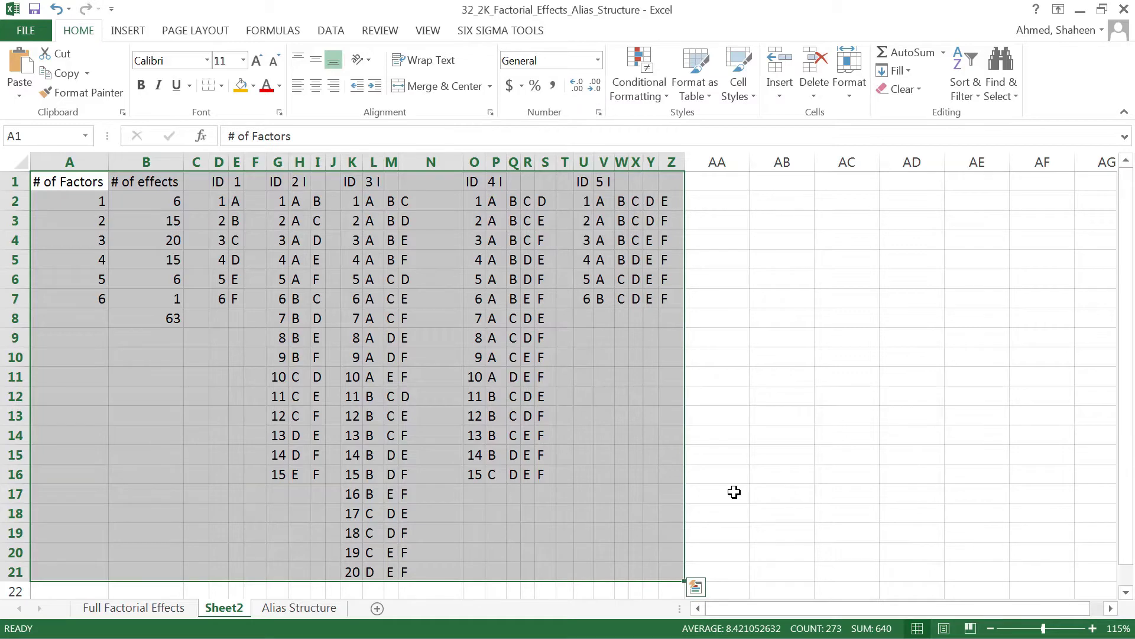
pyautogui.click(172, 318)
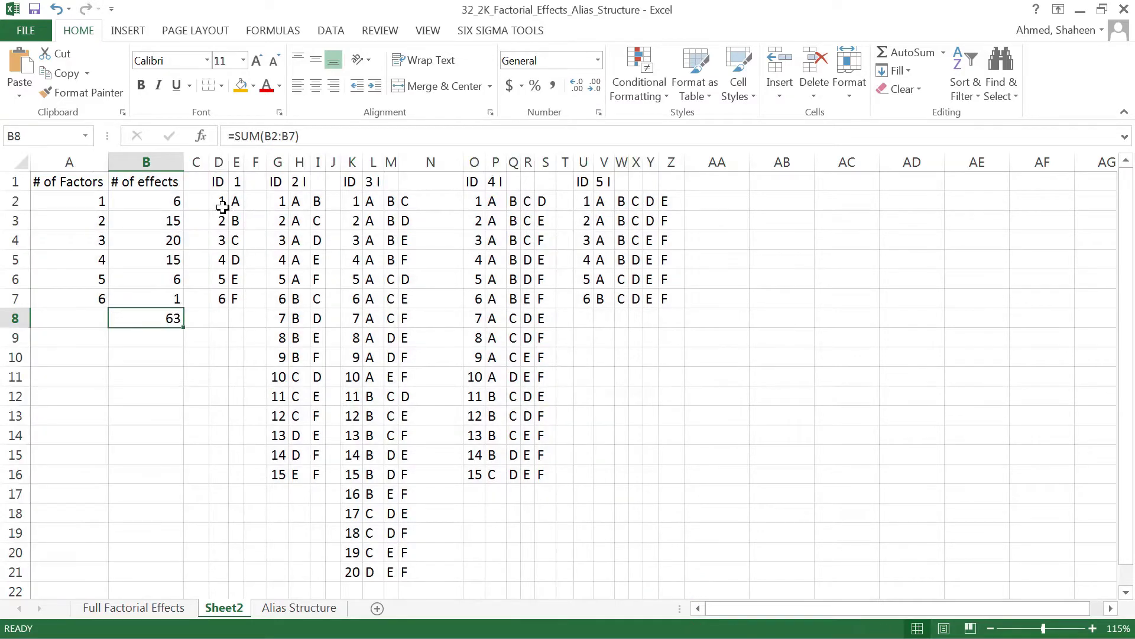
pyautogui.moveTo(223, 181); pyautogui.dragTo(669, 577)
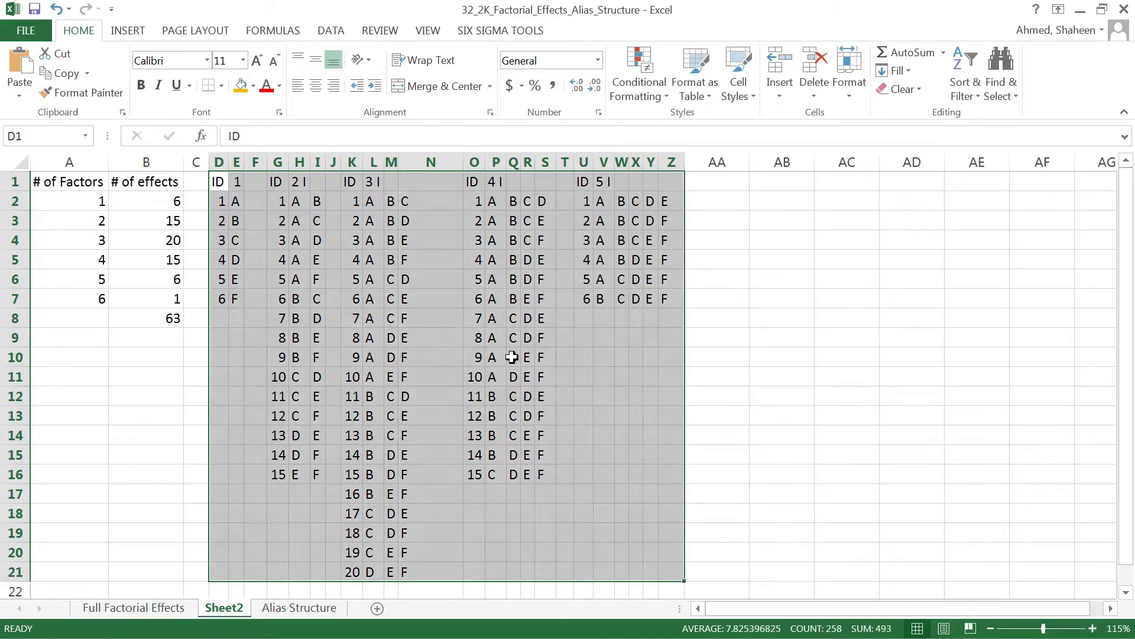
# Enter the defining relation "I = ABCE" in cell G1 of the Alias Structure sheet.
pyautogui.click(313, 609)
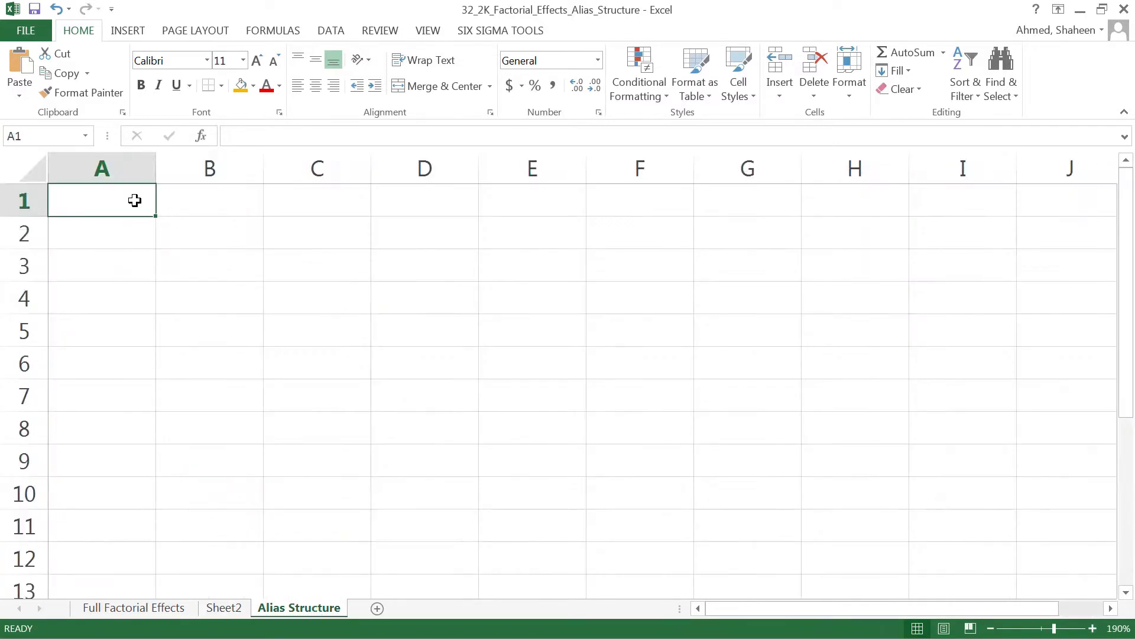
pyautogui.press('Right')
pyautogui.press('Right')
pyautogui.press('Right')
pyautogui.press('Right')
pyautogui.press('Right')
pyautogui.press('Right')
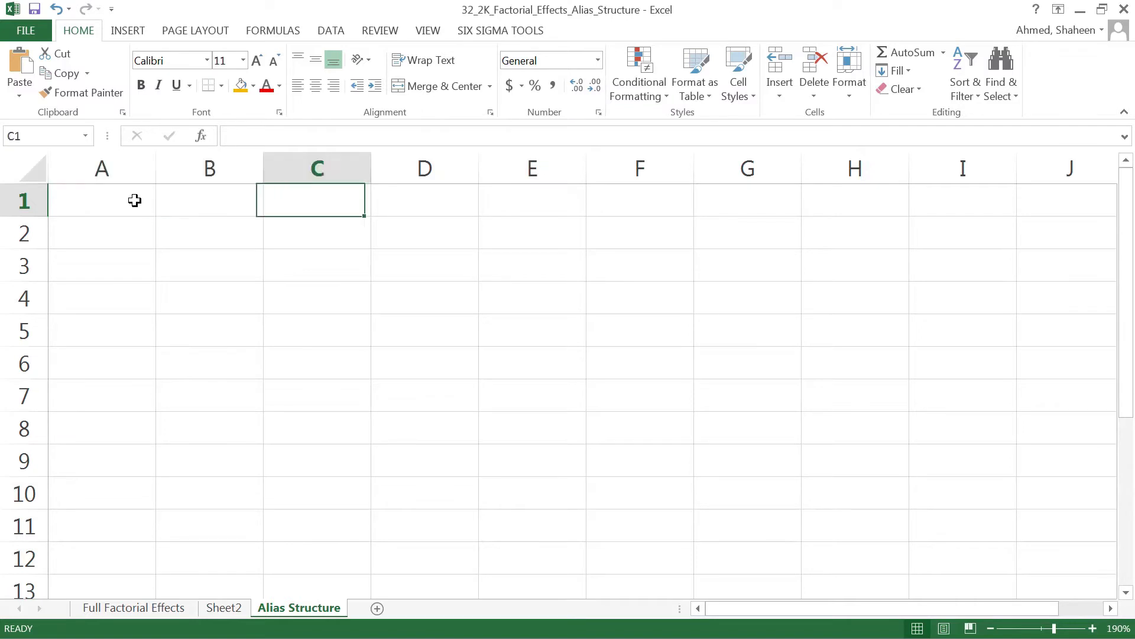
pyautogui.write('I')
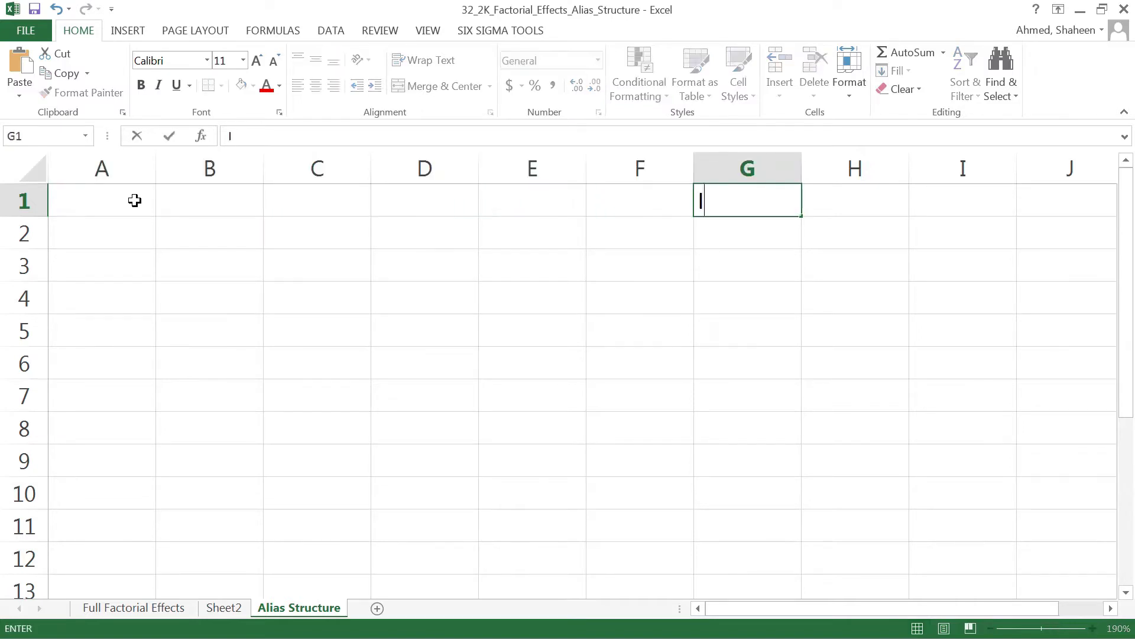
pyautogui.write(' =')
pyautogui.write(' BC')
pyautogui.press('BackSpace')
pyautogui.press('BackSpace')
pyautogui.write('ABCE')
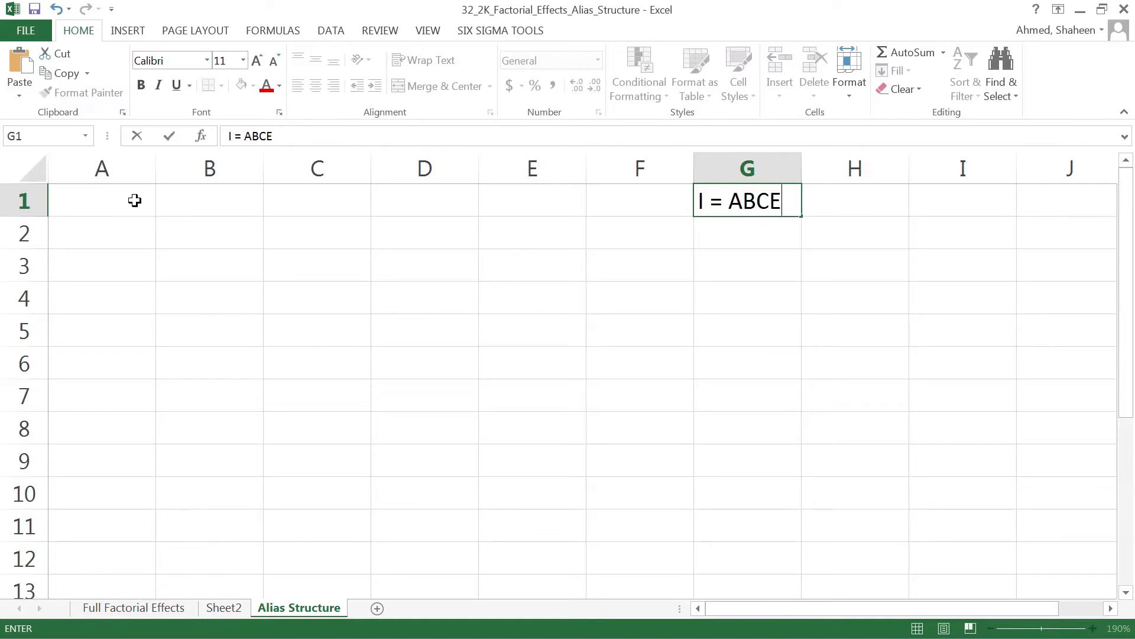
pyautogui.press('Return')
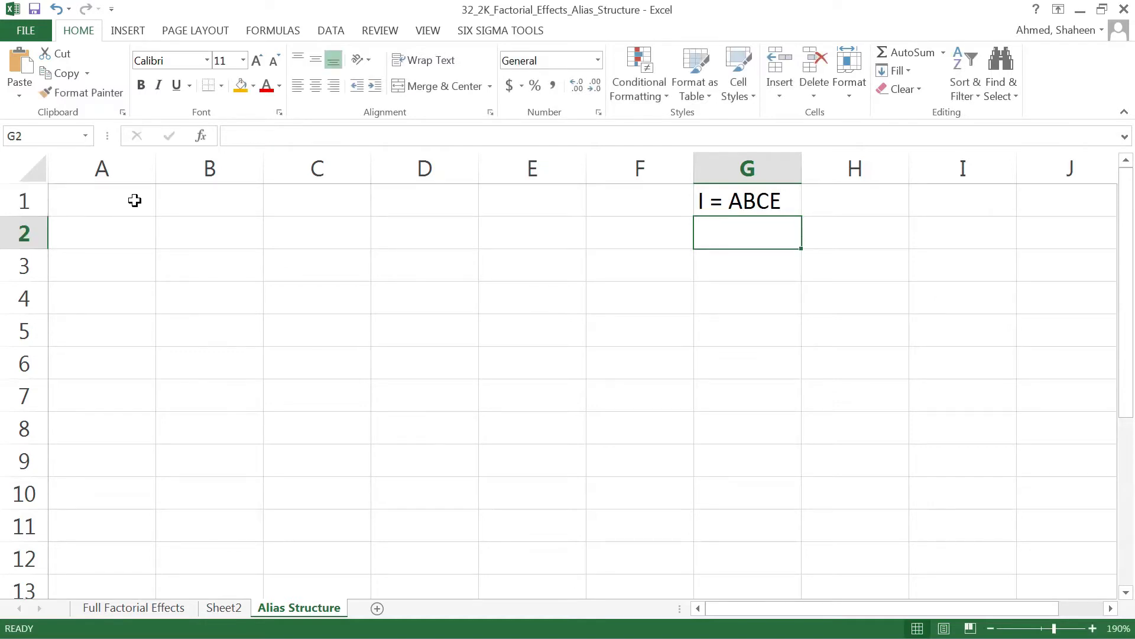
# Replace the letter I with P in cell G1 so it reads "P = ABCE".
pyautogui.click(707, 201)
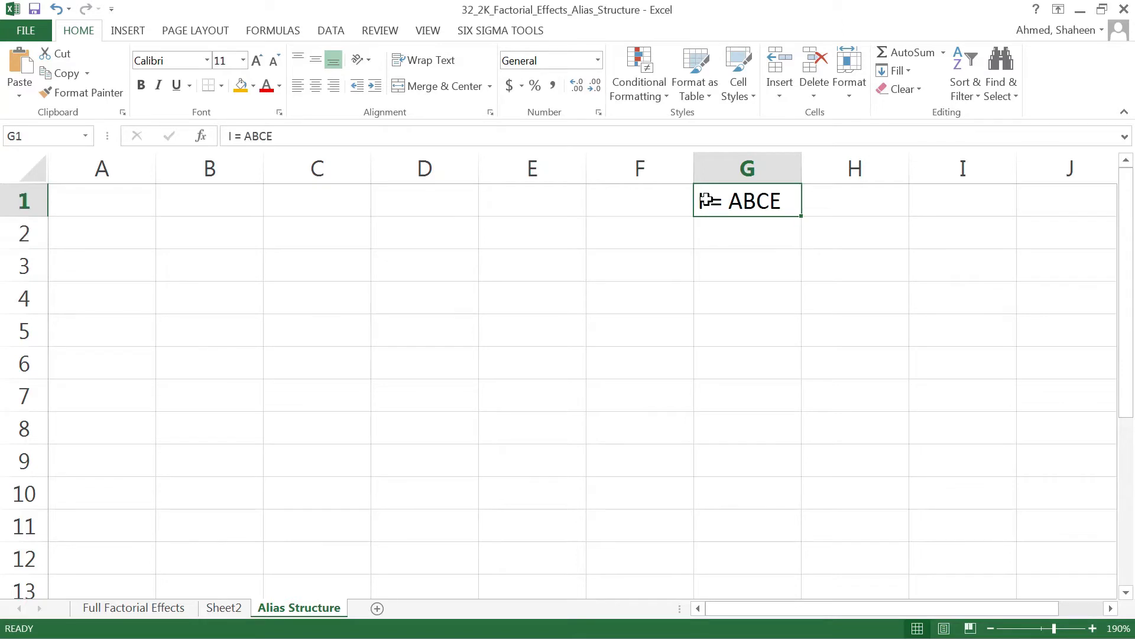
pyautogui.doubleClick(706, 200)
pyautogui.press('BackSpace')
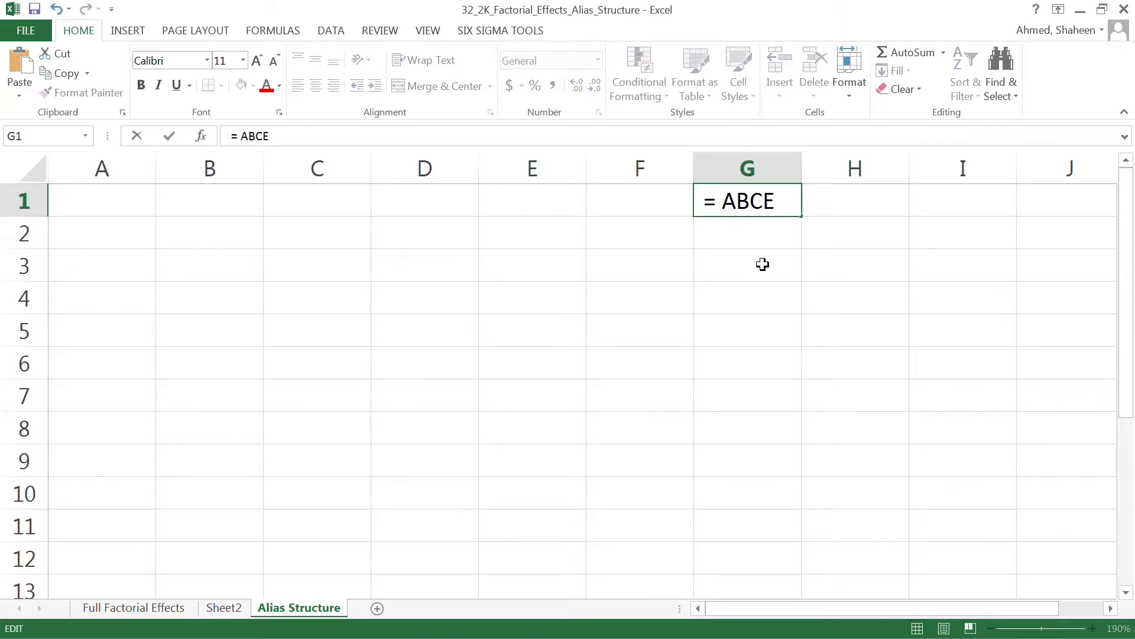
pyautogui.write('Q')
pyautogui.press('BackSpace')
pyautogui.write('P')
pyautogui.press('Return')
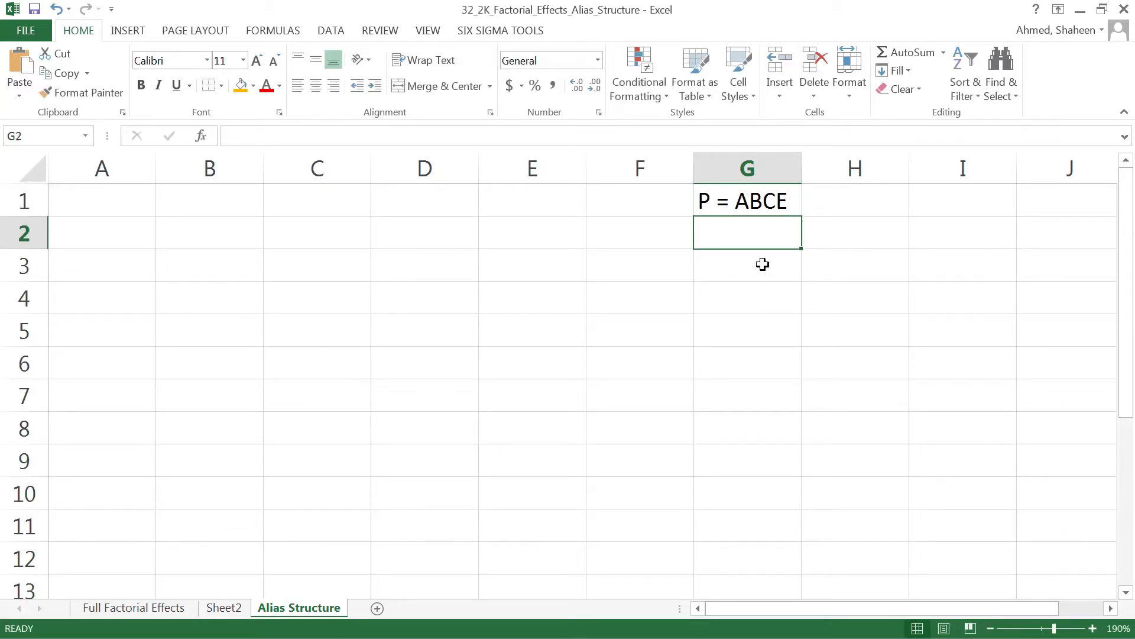
# Enter the second generator "Q = BCDF" in cell G2.
pyautogui.write('Q =')
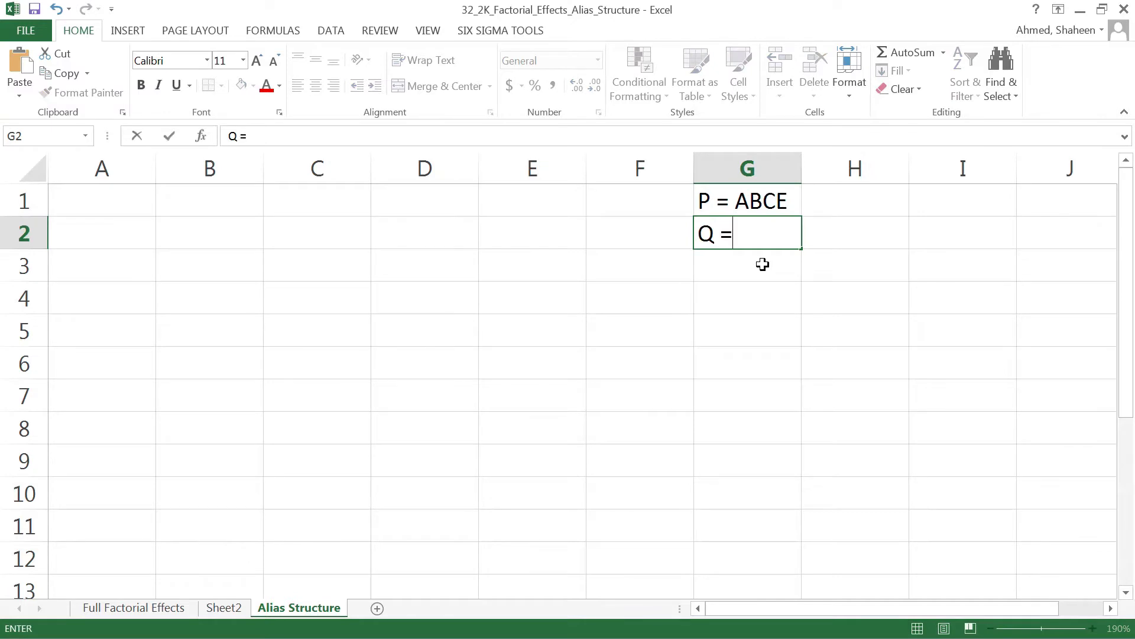
pyautogui.write(' BCDF')
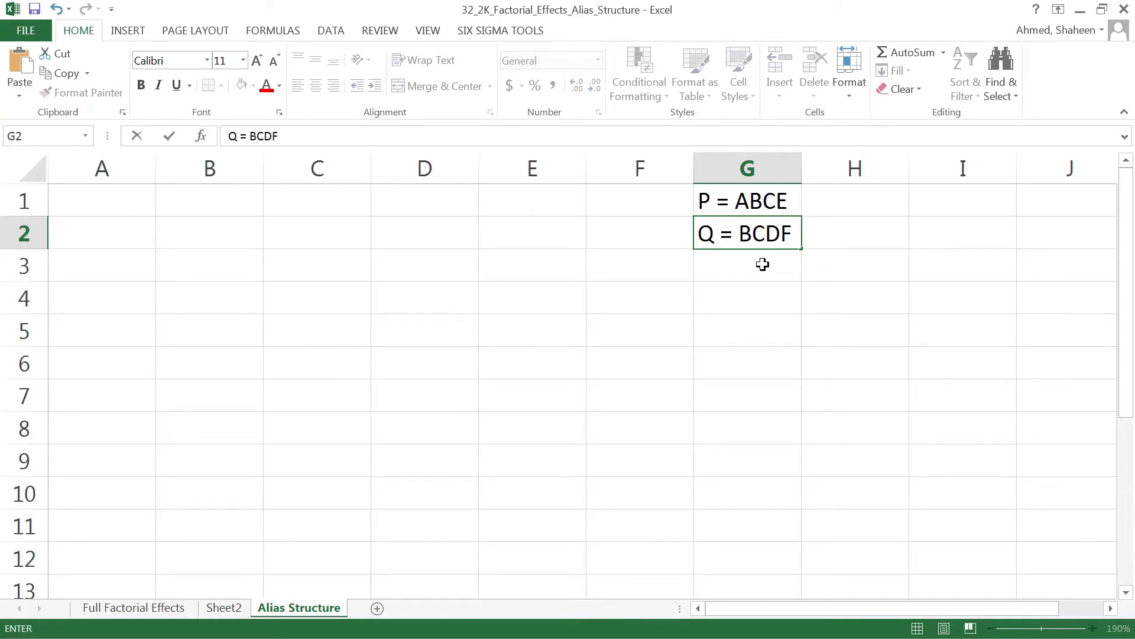
pyautogui.press('Return')
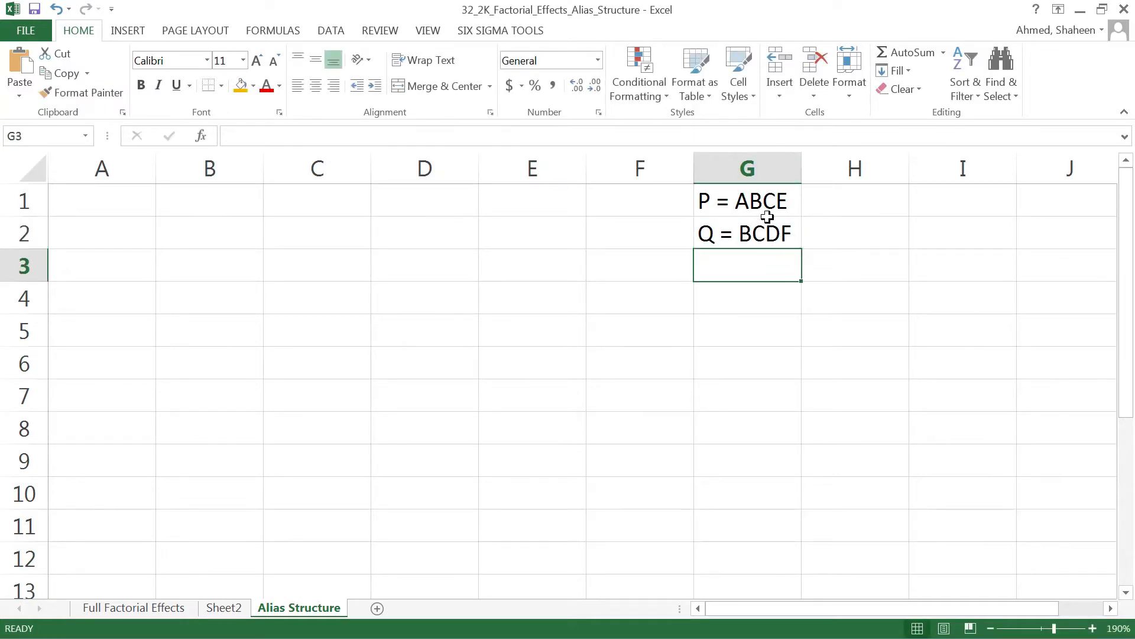
pyautogui.doubleClick(763, 197)
pyautogui.click(786, 233)
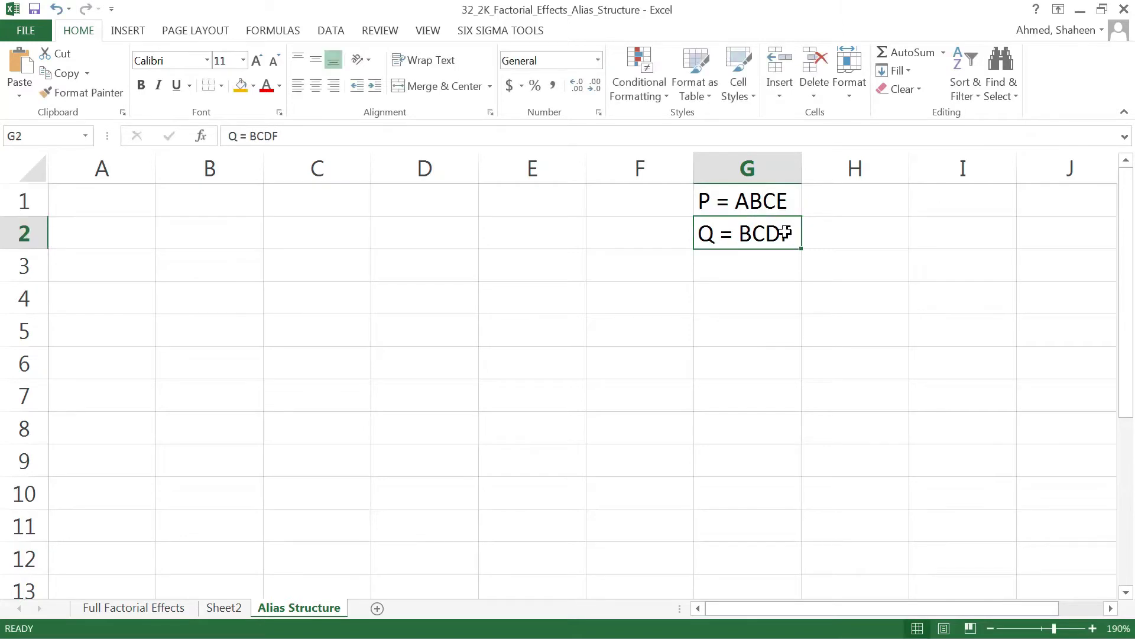
# Enter the product of the two generators, "PQ = ADEF", in cell G3.
pyautogui.click(756, 260)
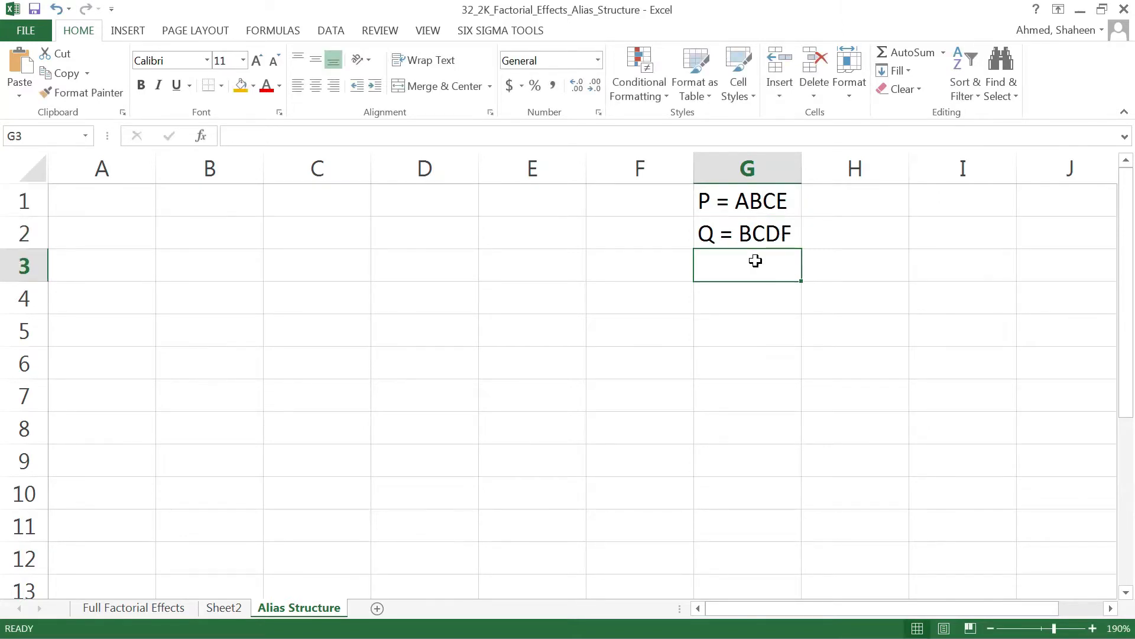
pyautogui.write('PQ ')
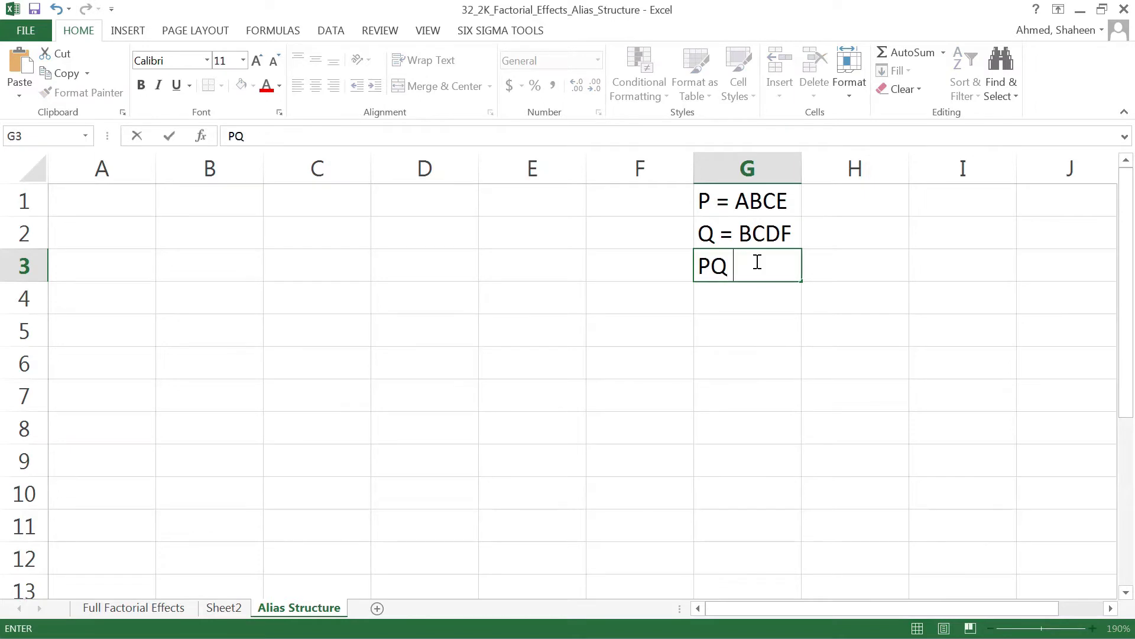
pyautogui.write('= ADEF')
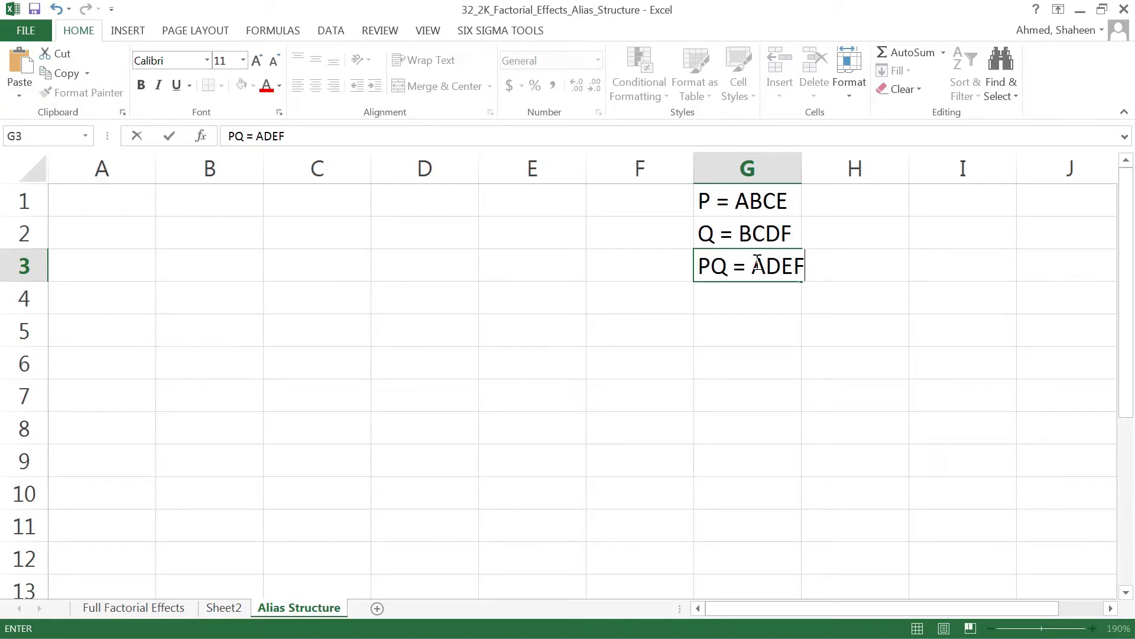
pyautogui.click(838, 303)
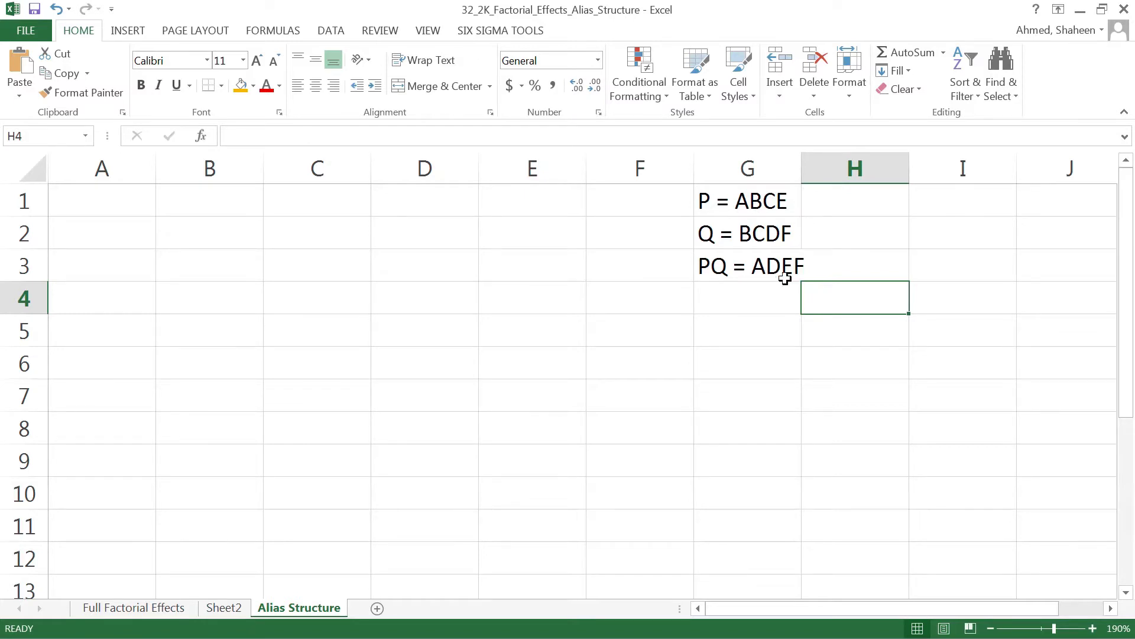
pyautogui.click(756, 264)
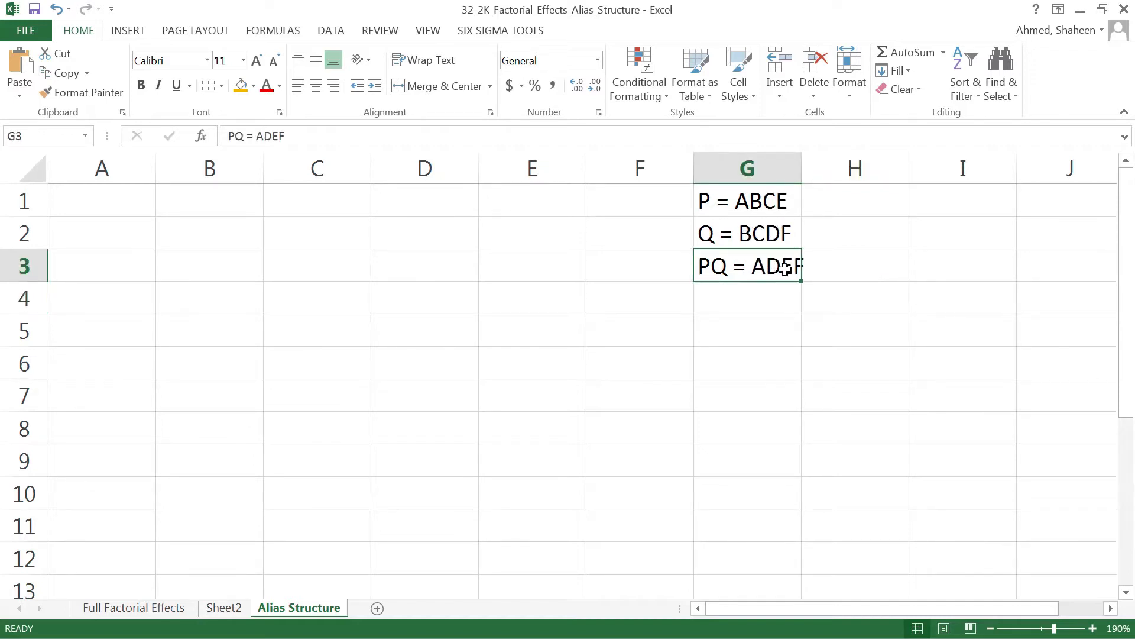
pyautogui.click(857, 289)
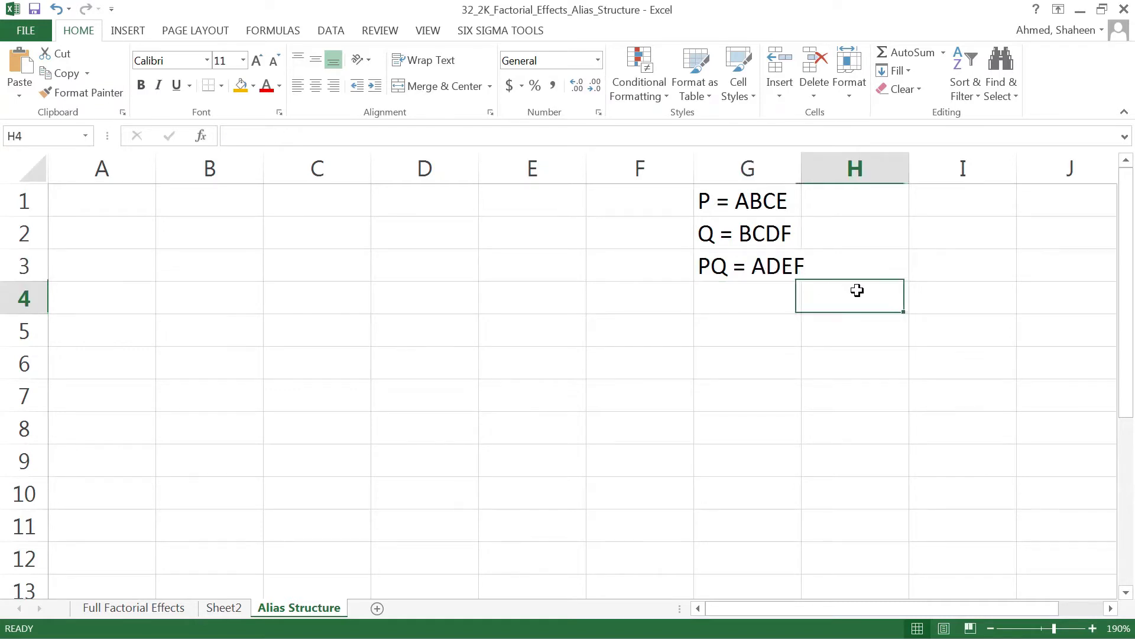
pyautogui.moveTo(720, 201); pyautogui.dragTo(745, 268)
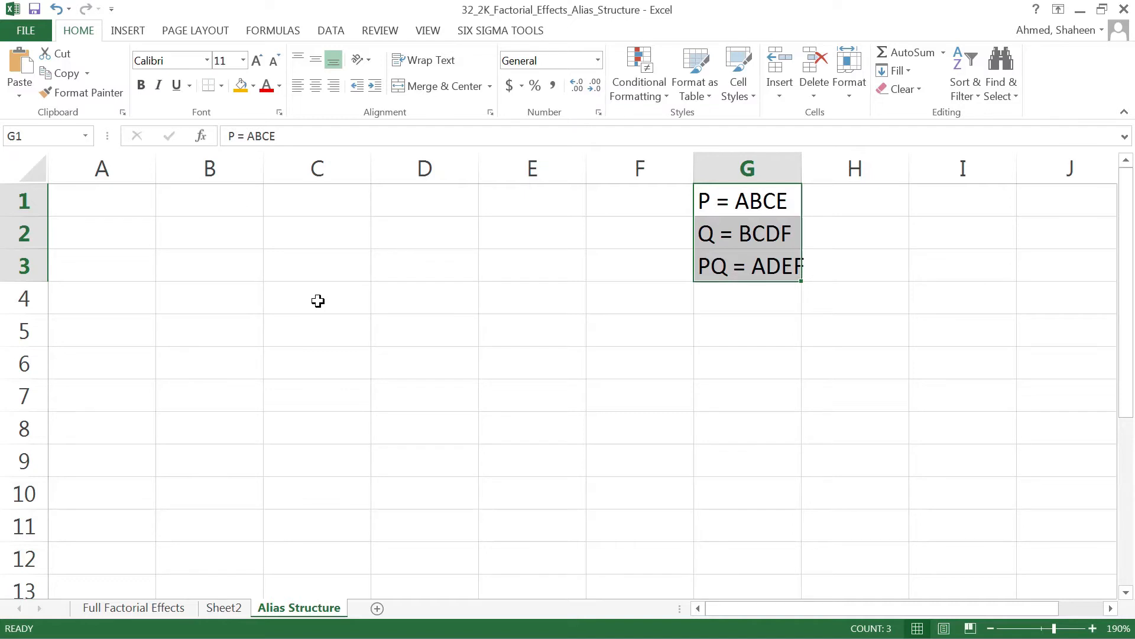
# Enter the alias chain "A = BCE = DEF = ABCDF" in cell B1 and fit column B's width to it.
pyautogui.click(94, 199)
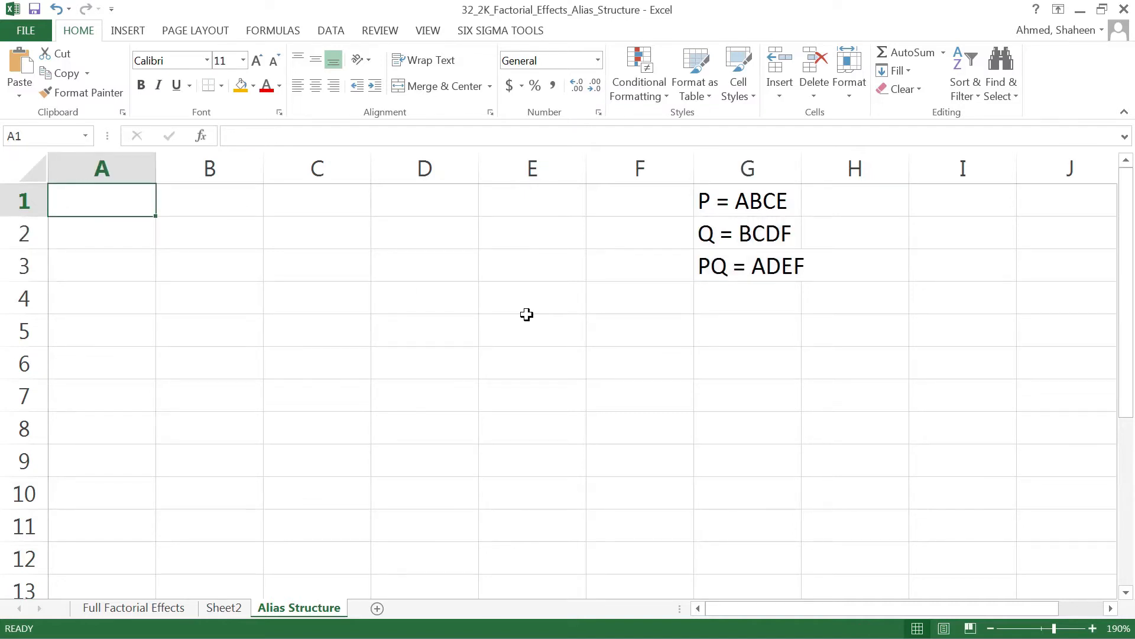
pyautogui.press('Right')
pyautogui.write('A')
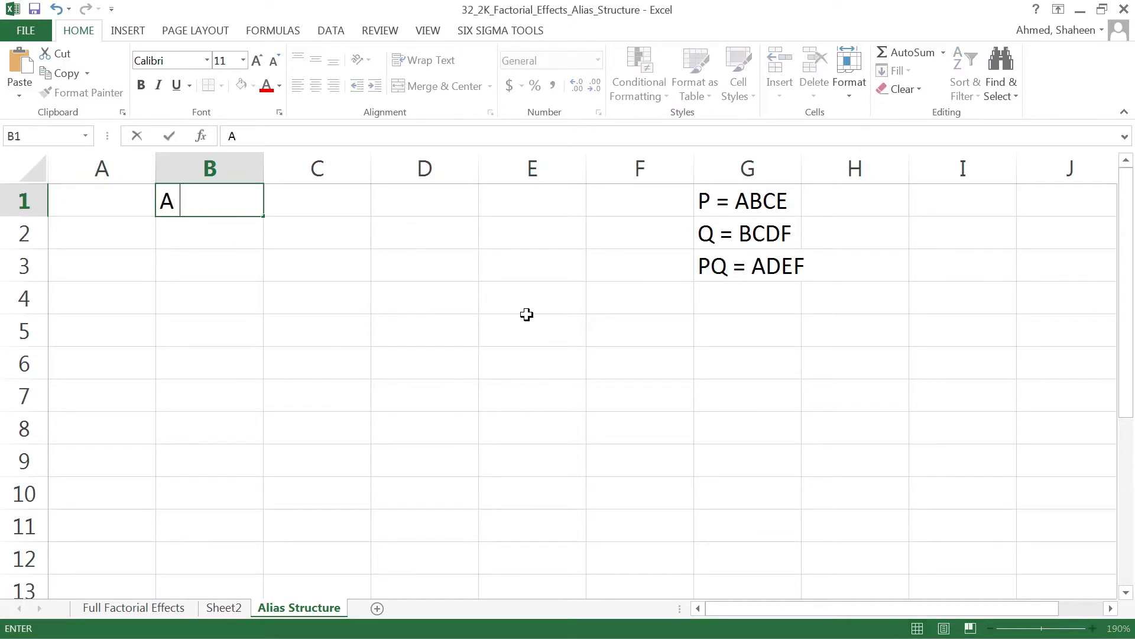
pyautogui.write(' =')
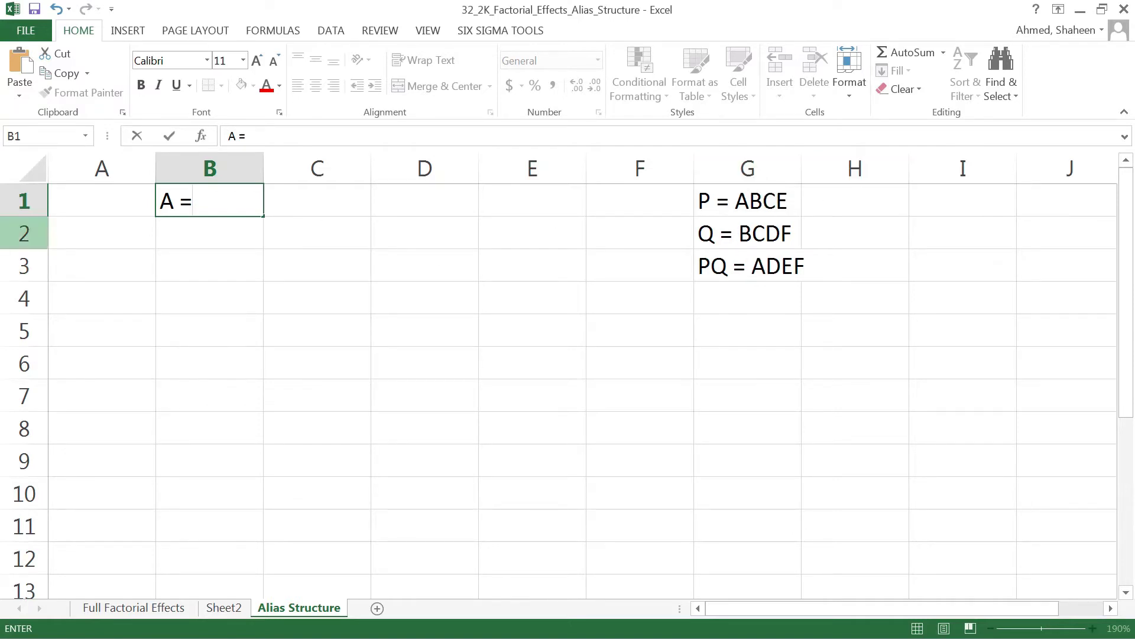
pyautogui.write('BCE')
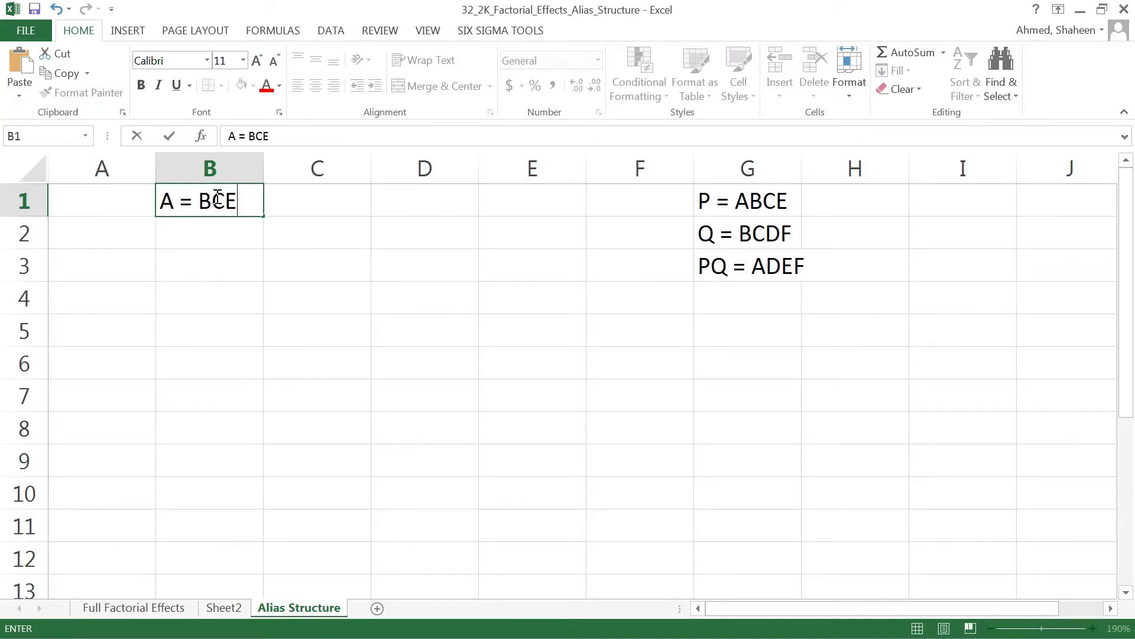
pyautogui.write(' =')
pyautogui.write('DEF')
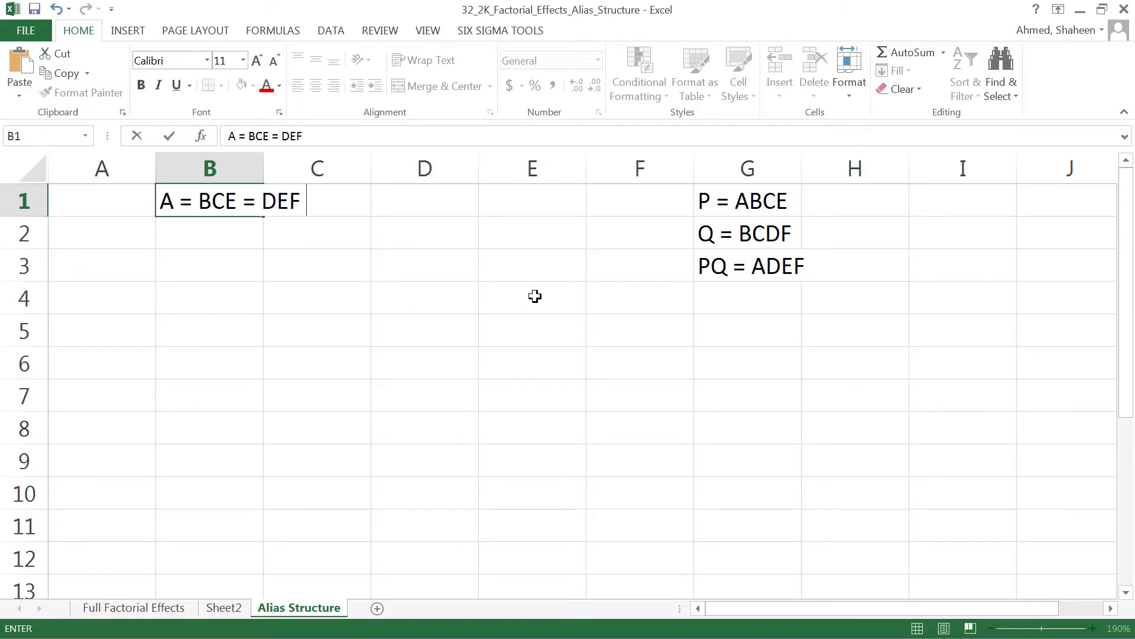
pyautogui.write(' =')
pyautogui.write('AB')
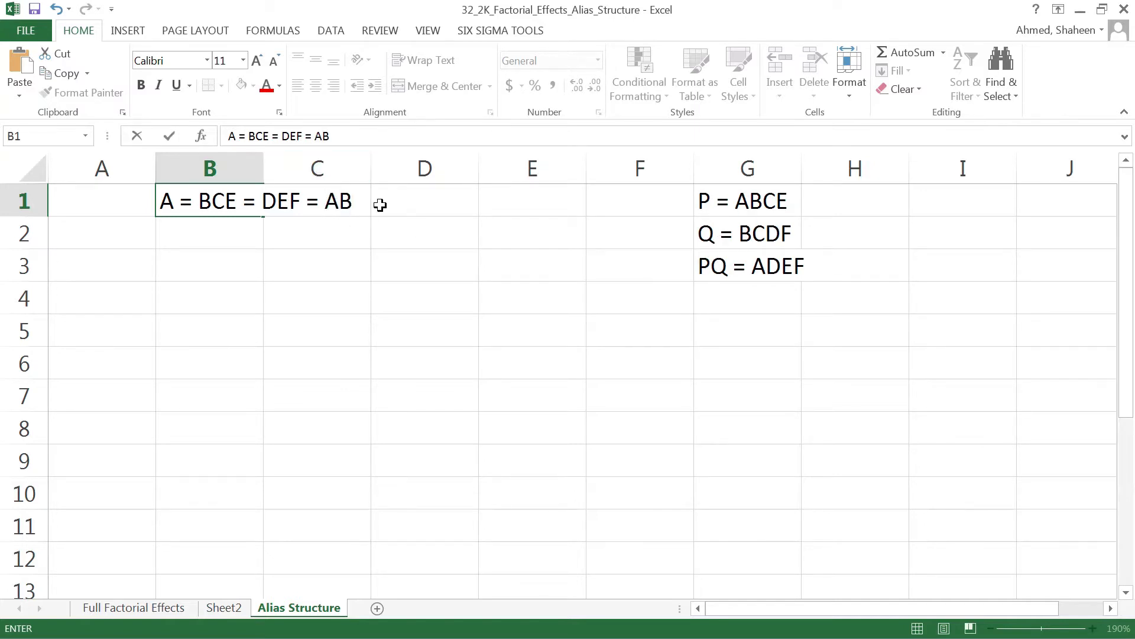
pyautogui.write('CDF')
pyautogui.press('Return')
pyautogui.doubleClick(263, 170)
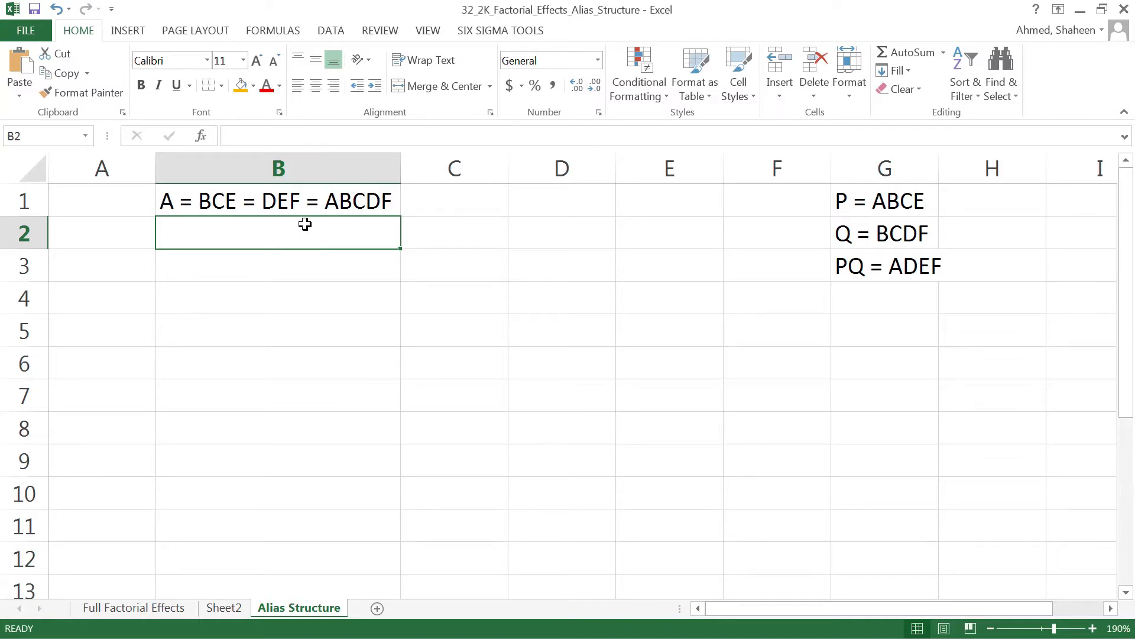
# Enter the alias chain "B = ACE = CDF = ABDEF" in cell B2.
pyautogui.write('B')
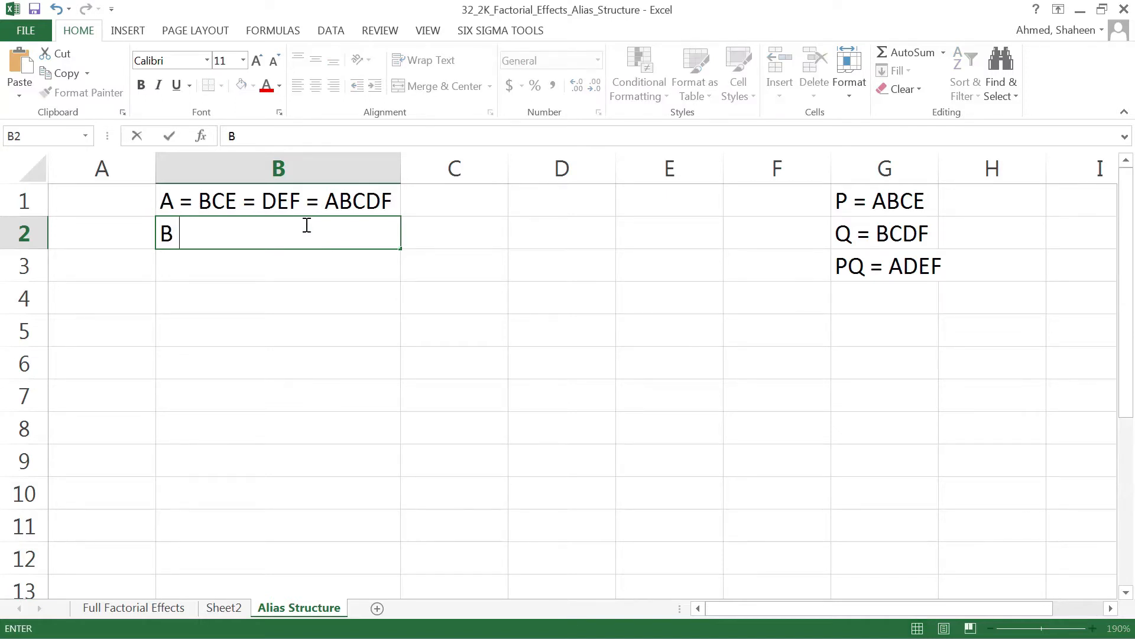
pyautogui.write(' =')
pyautogui.write('ACE')
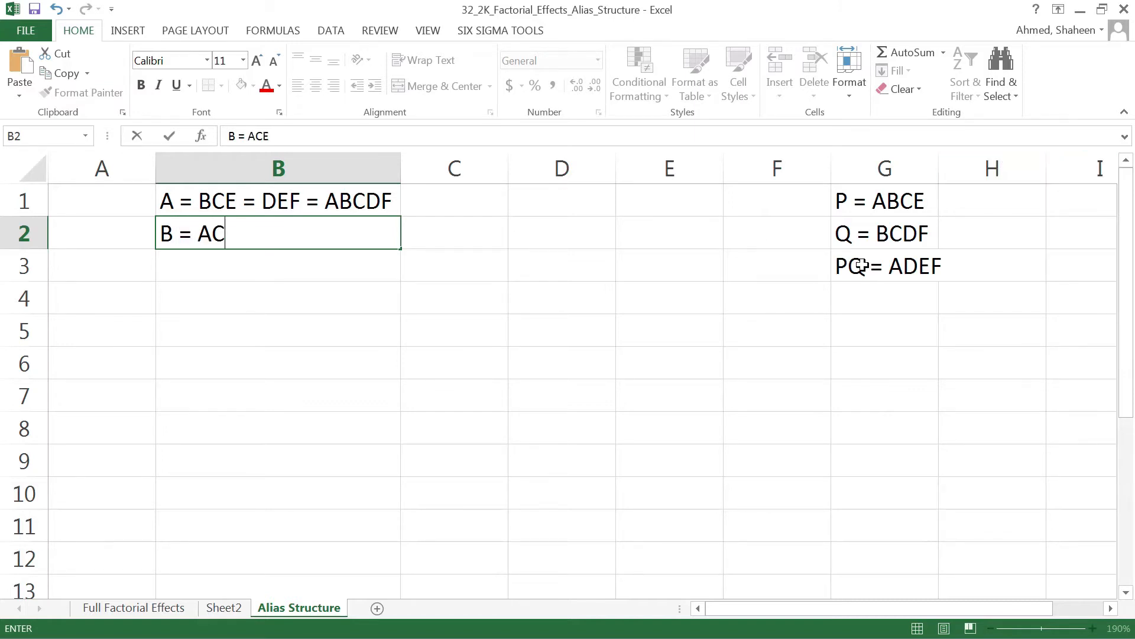
pyautogui.write(' =')
pyautogui.press('Tab')
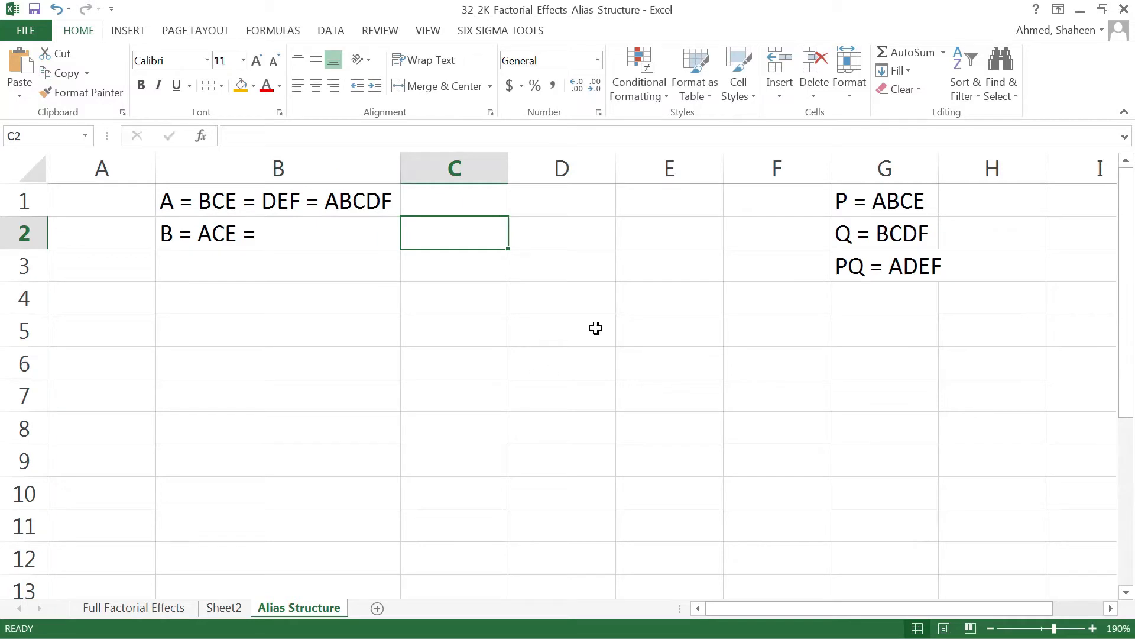
pyautogui.doubleClick(307, 241)
pyautogui.write('c')
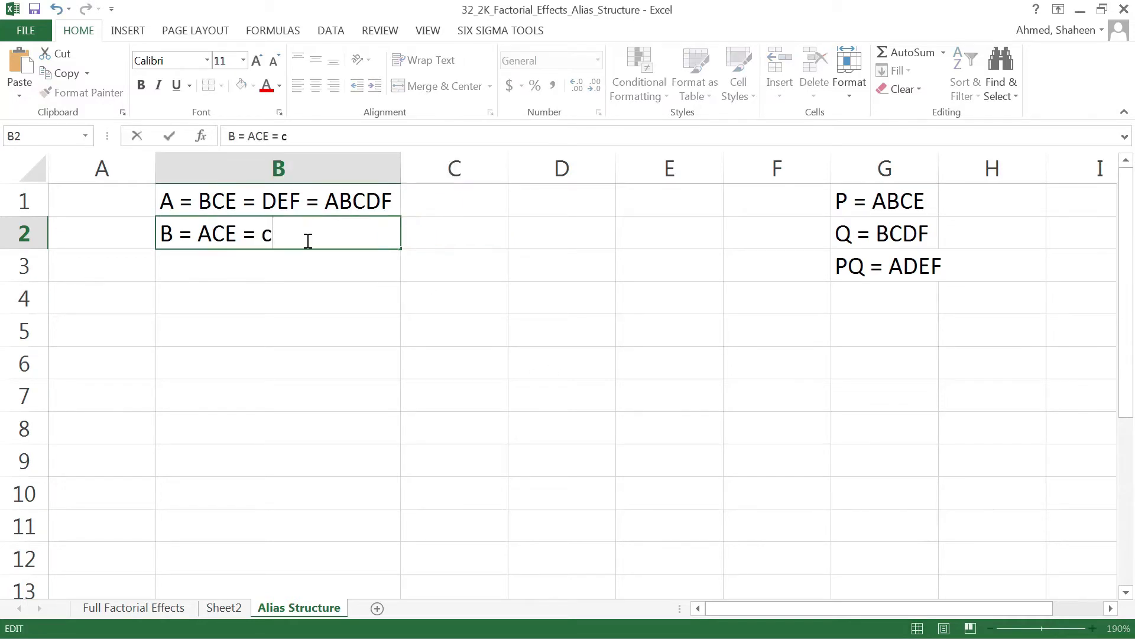
pyautogui.press('BackSpace')
pyautogui.write('CDE')
pyautogui.press('BackSpace')
pyautogui.write('F =')
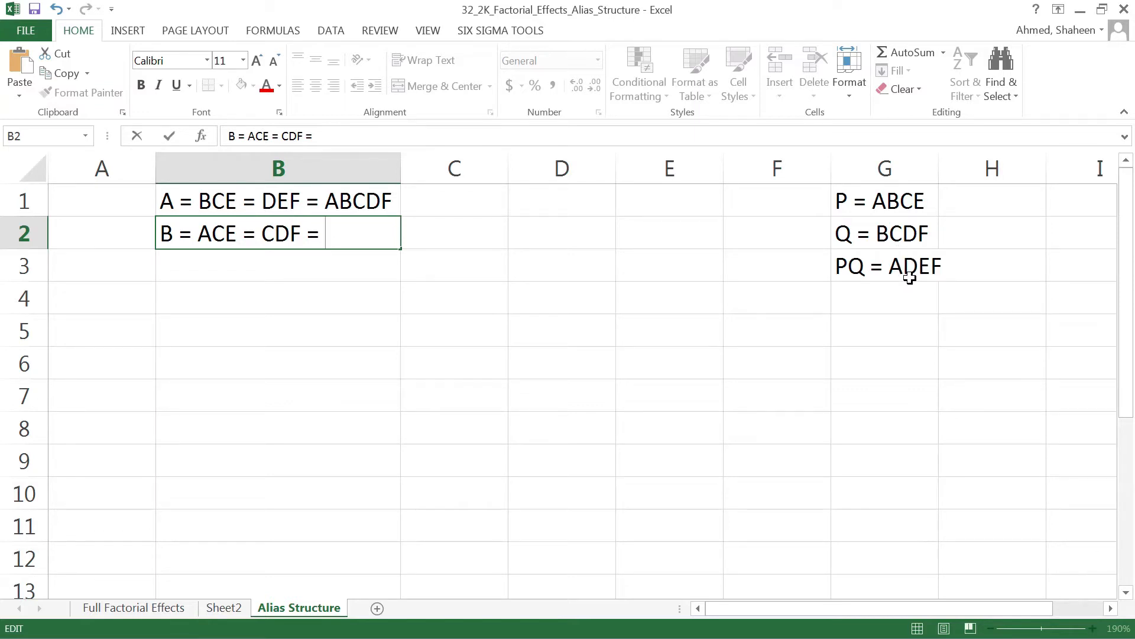
pyautogui.write('ABDEF')
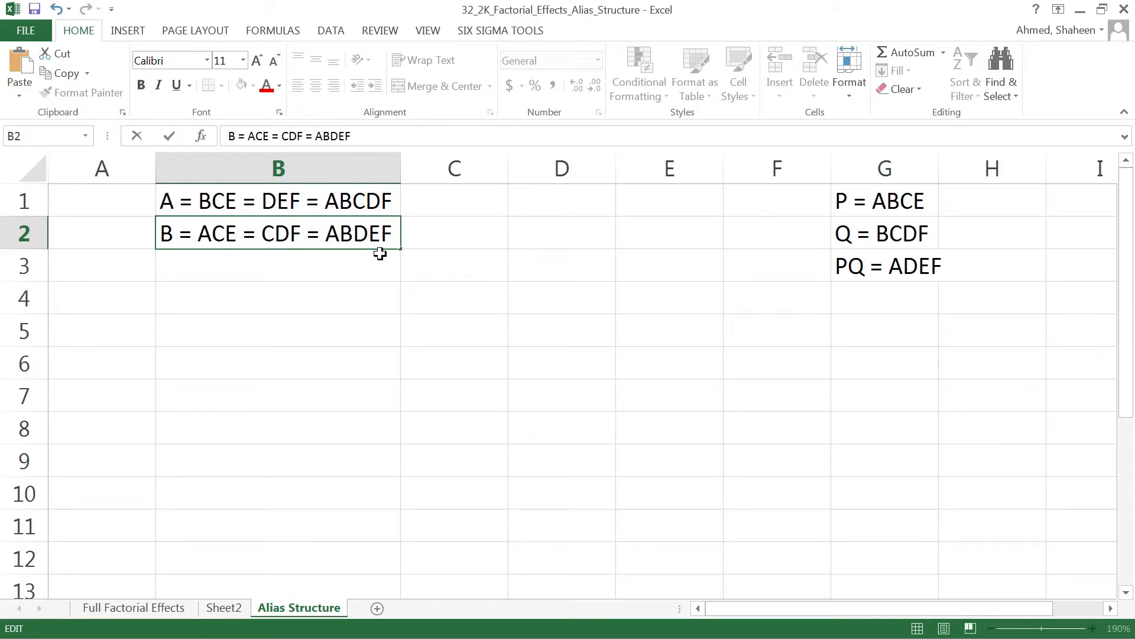
pyautogui.press('Return')
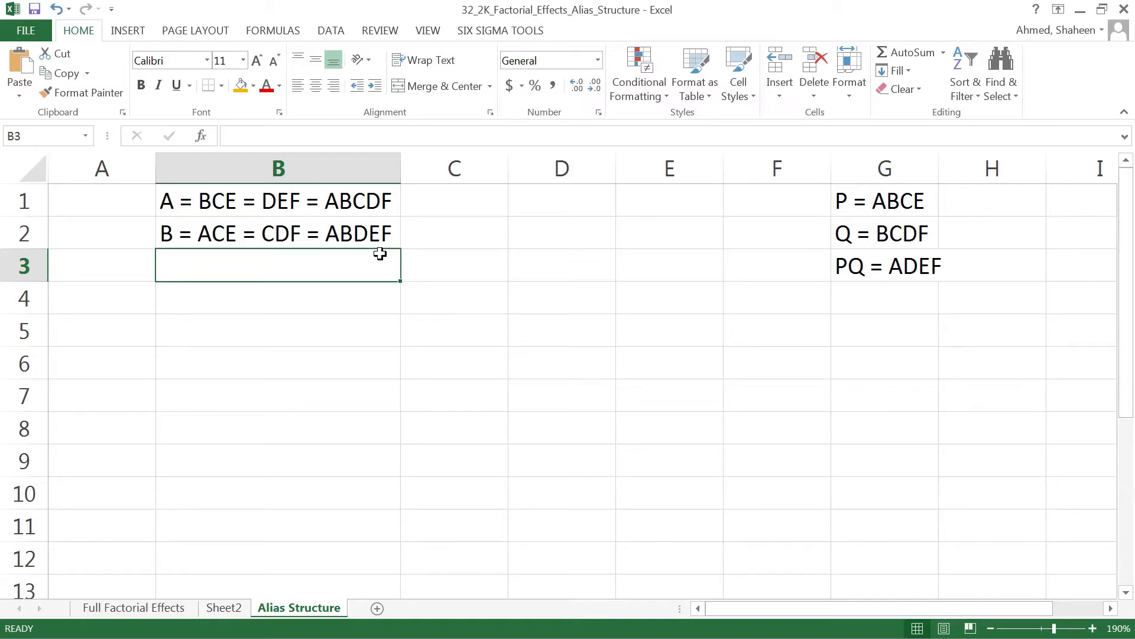
# Enter the alias chains "C = PBE = BDF = ACDEF" in cell B3 and "D = BCF = AEF = ABCDE" in cell B4.
pyautogui.write('C')
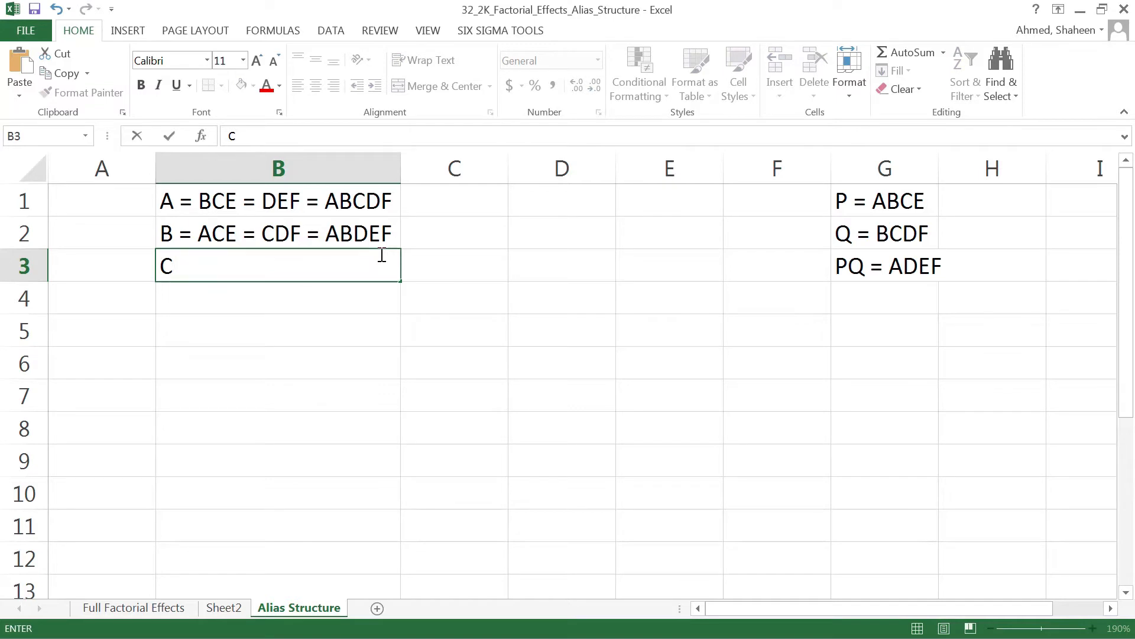
pyautogui.write(' = PBE =')
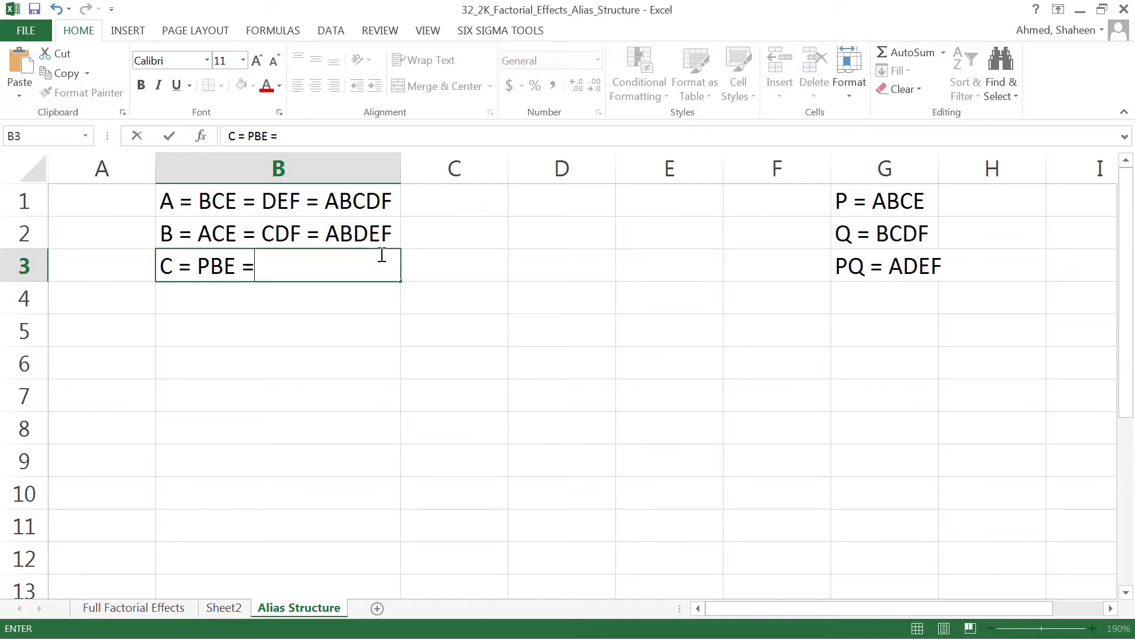
pyautogui.write(' BDF =')
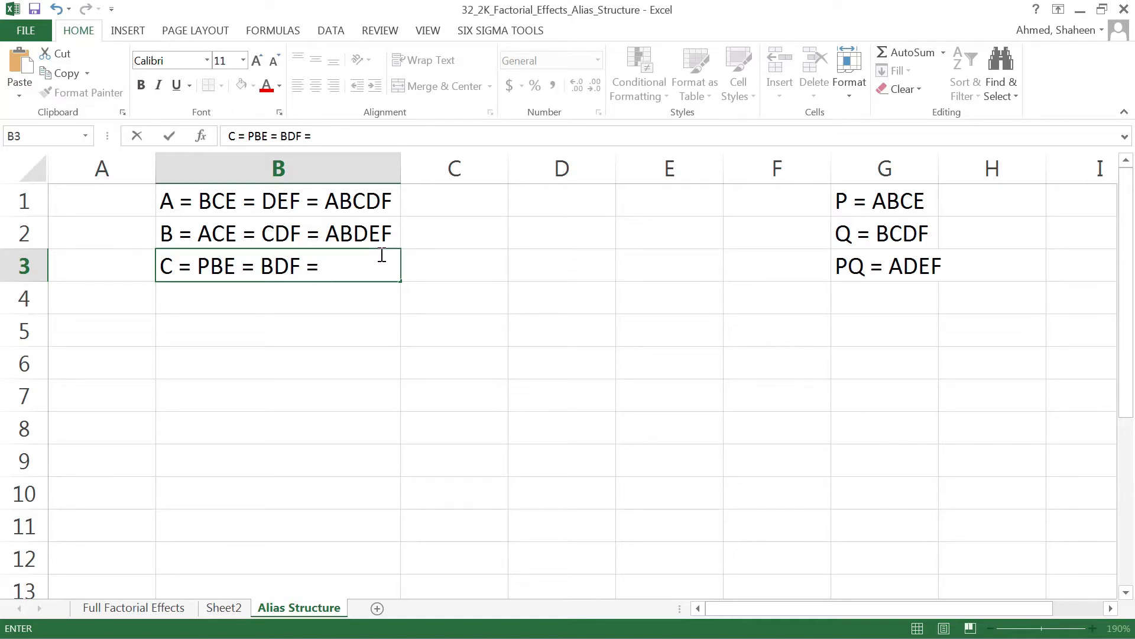
pyautogui.write(' ACDEF')
pyautogui.press('Return')
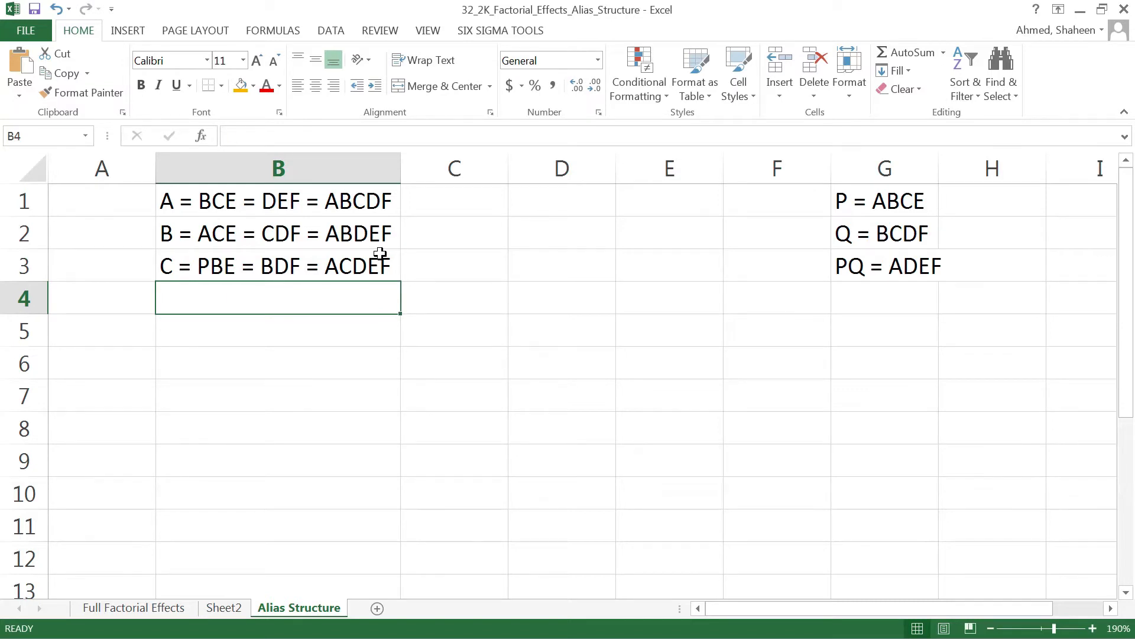
pyautogui.write('D = BCF = AEF = ABCDE')
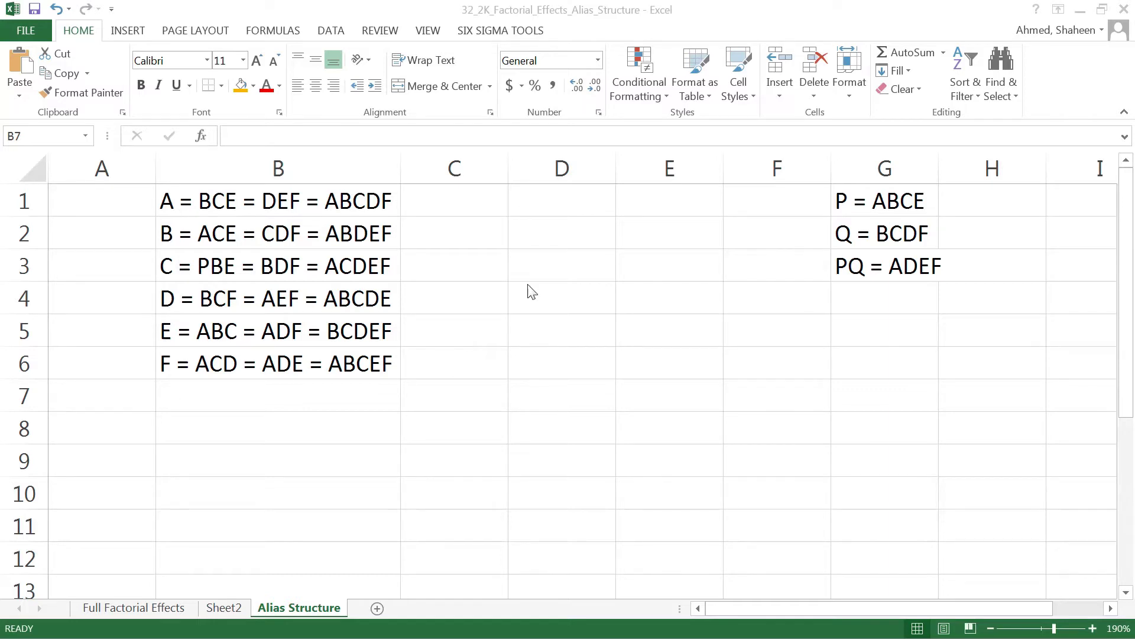
# Enter the two-factor alias chain "AB = CE = ACDF=BDEF" in cell C1.
pyautogui.click(483, 200)
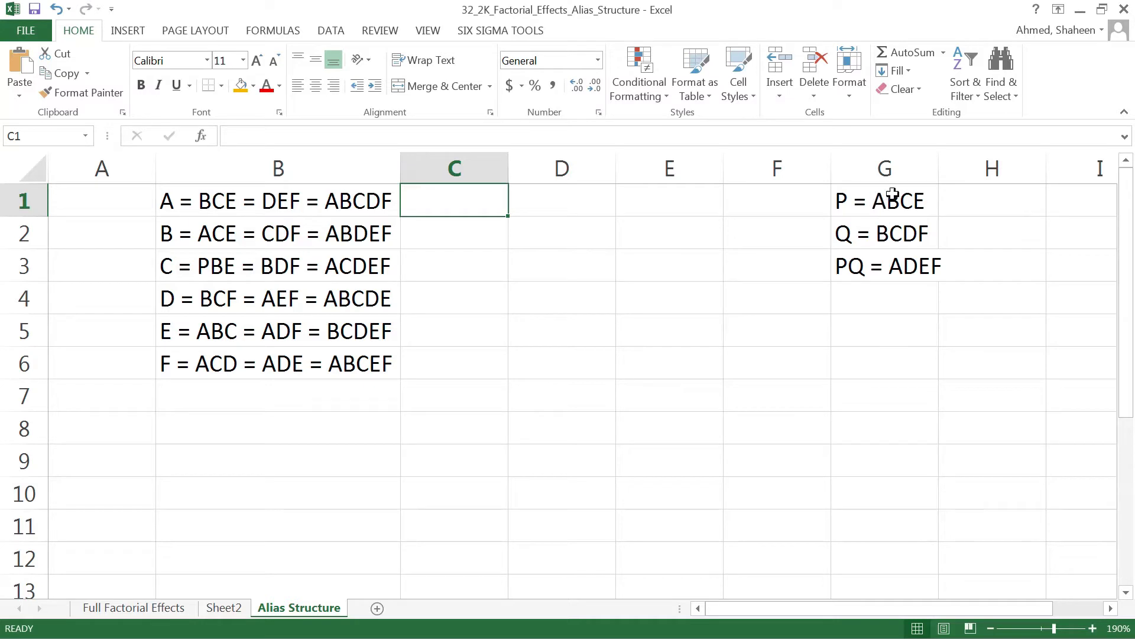
pyautogui.write('a')
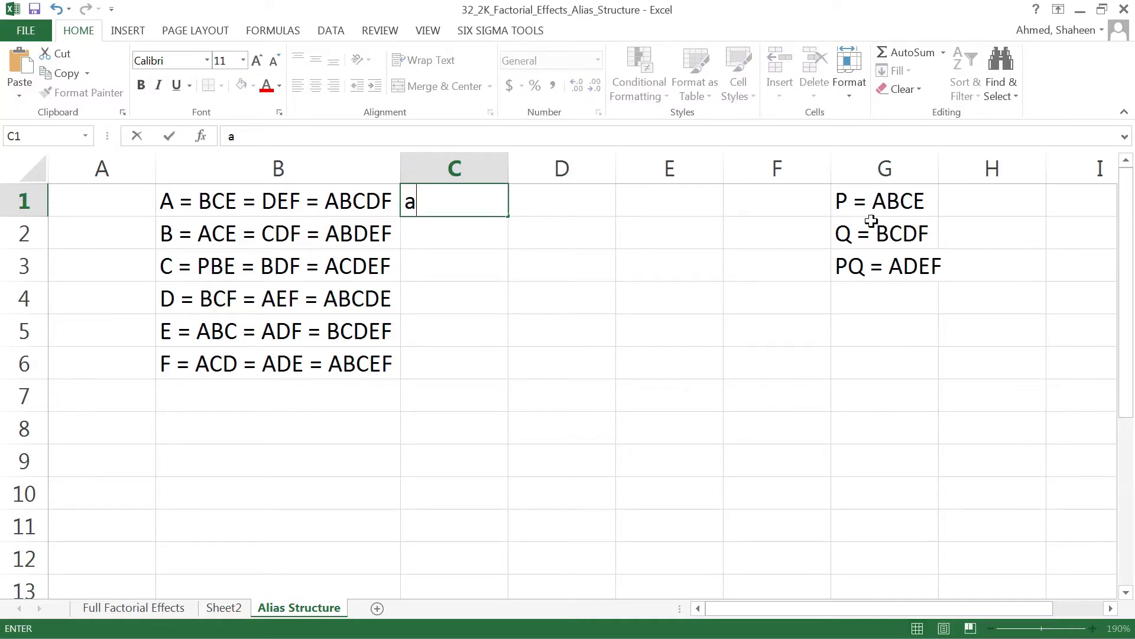
pyautogui.press('BackSpace')
pyautogui.write('AB = CE =')
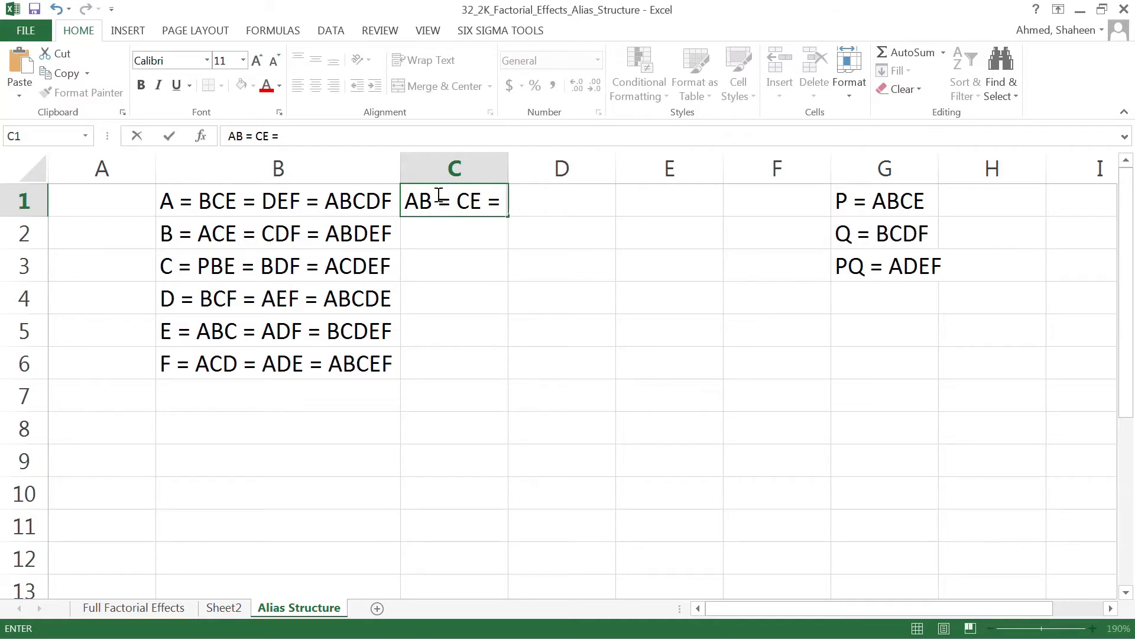
pyautogui.write('A')
pyautogui.write('CDF')
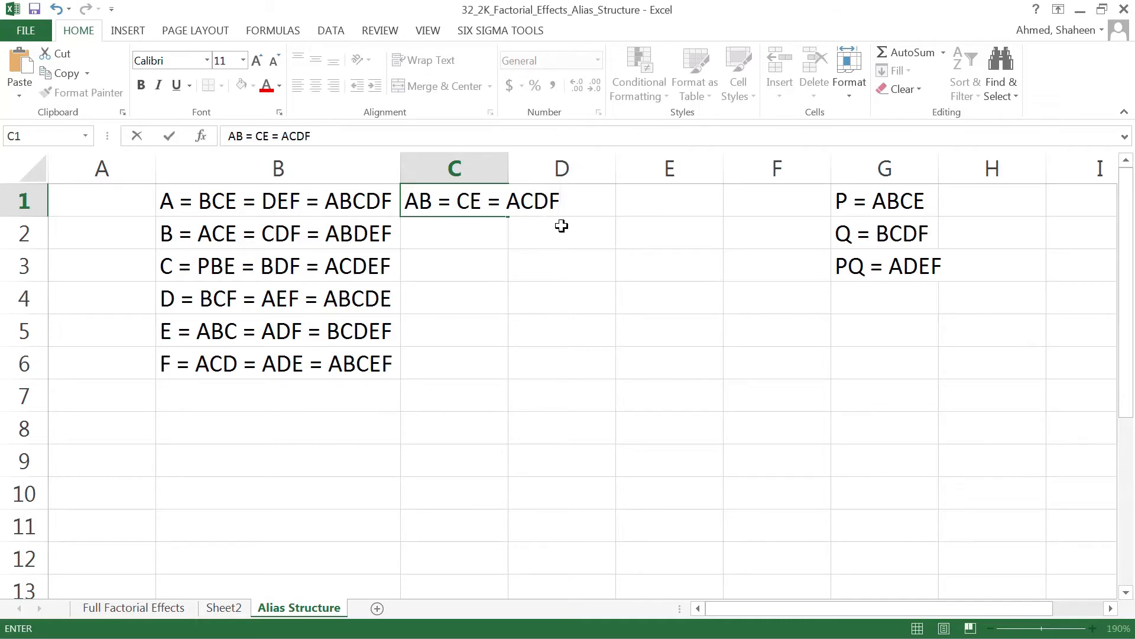
pyautogui.write('=BDEF')
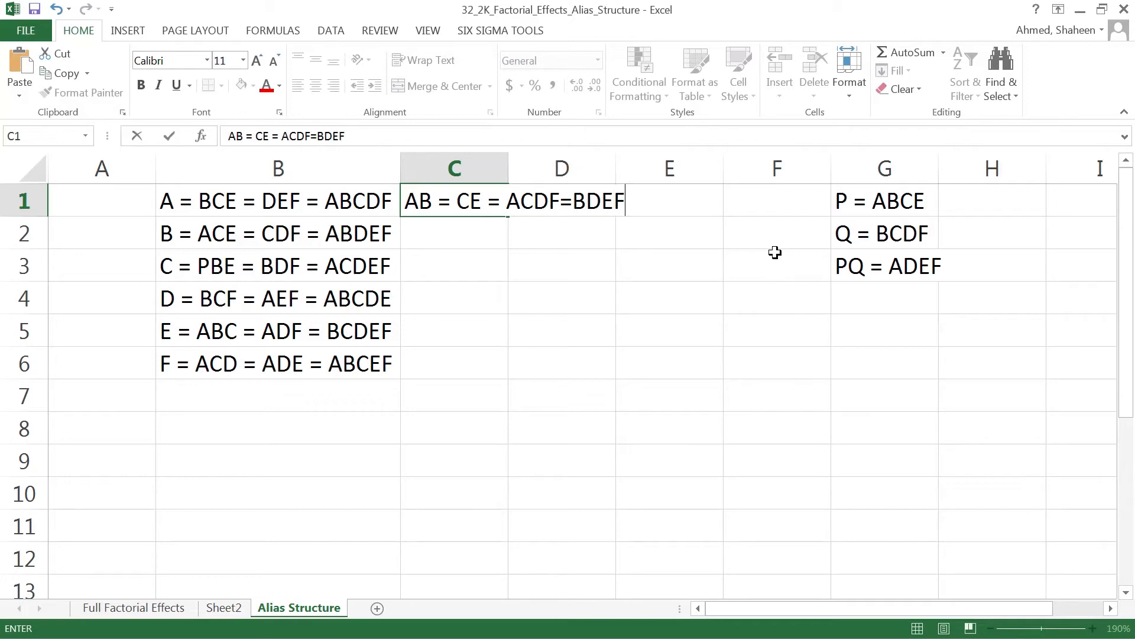
pyautogui.press('Return')
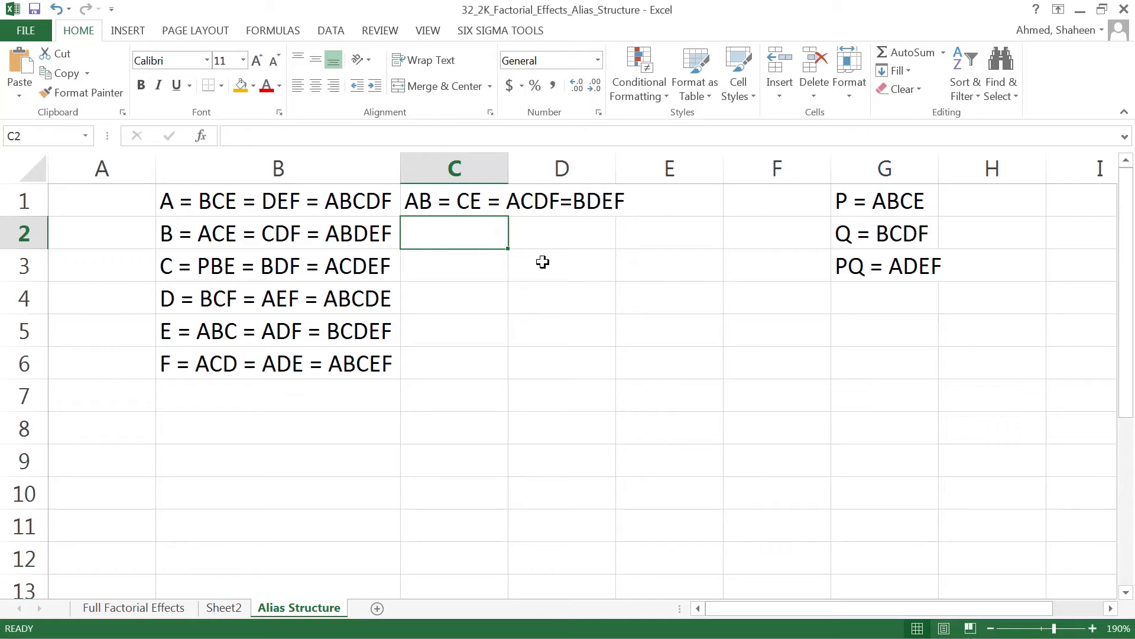
# Enter the two-factor alias chain "AC = BE = ABDF = CDEF" in cell C2.
pyautogui.write('a')
pyautogui.press('BackSpace')
pyautogui.press('BackSpace')
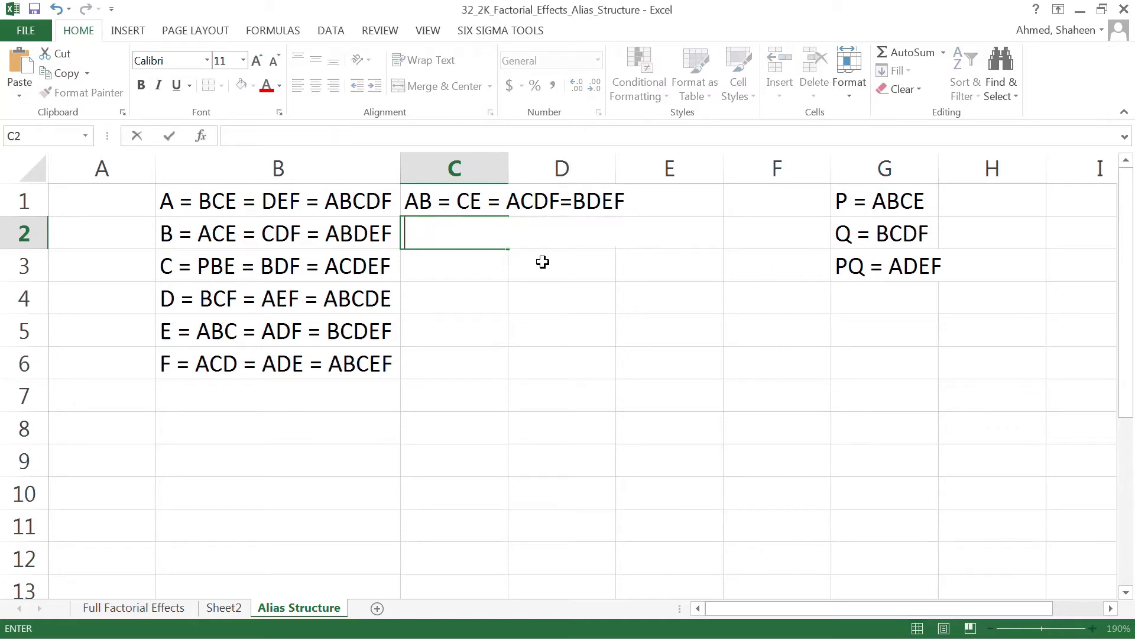
pyautogui.write('AC =')
pyautogui.write('BE')
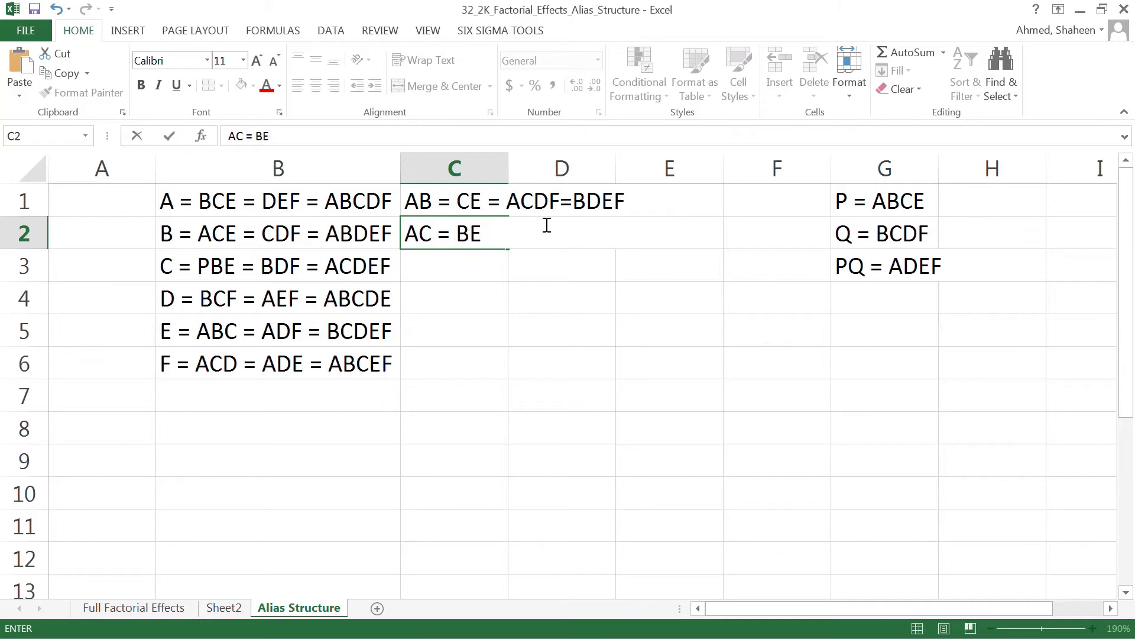
pyautogui.write(' =')
pyautogui.write('ABDF = CDEF')
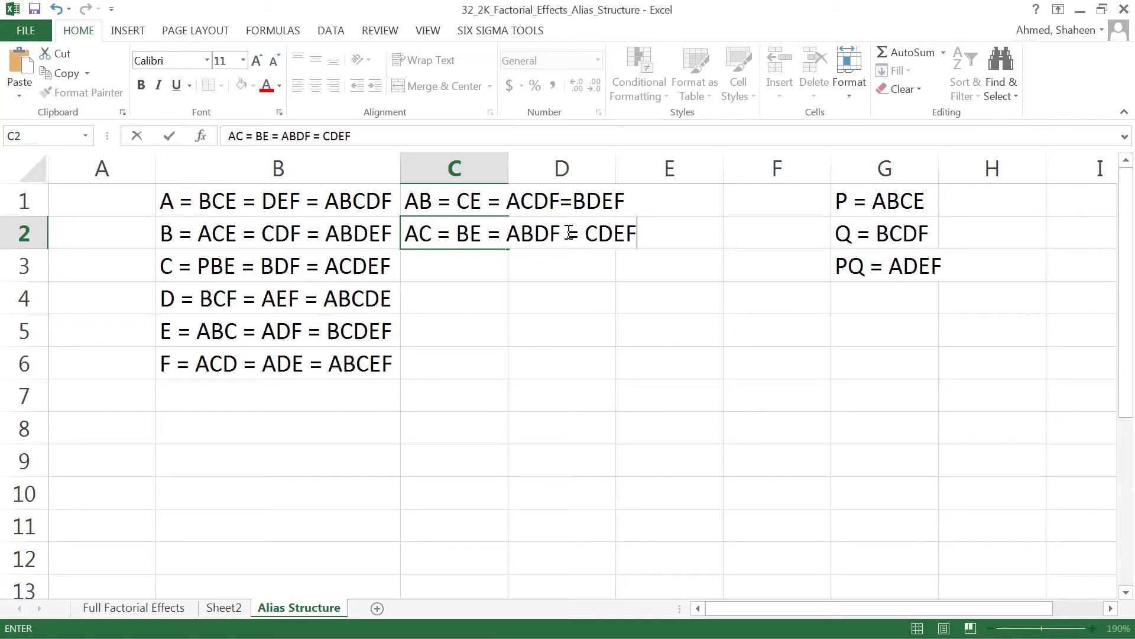
pyautogui.press('Return')
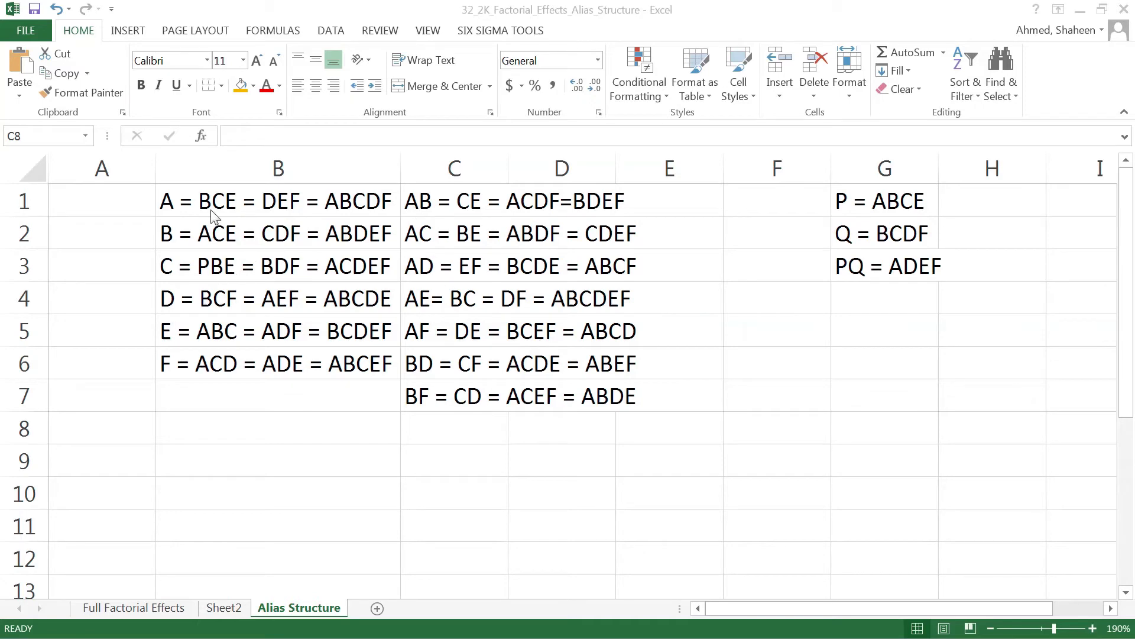
# Review the main-effect alias chains in B1:B6 and fit column C's width to the two-factor chains.
pyautogui.moveTo(175, 195); pyautogui.dragTo(229, 361)
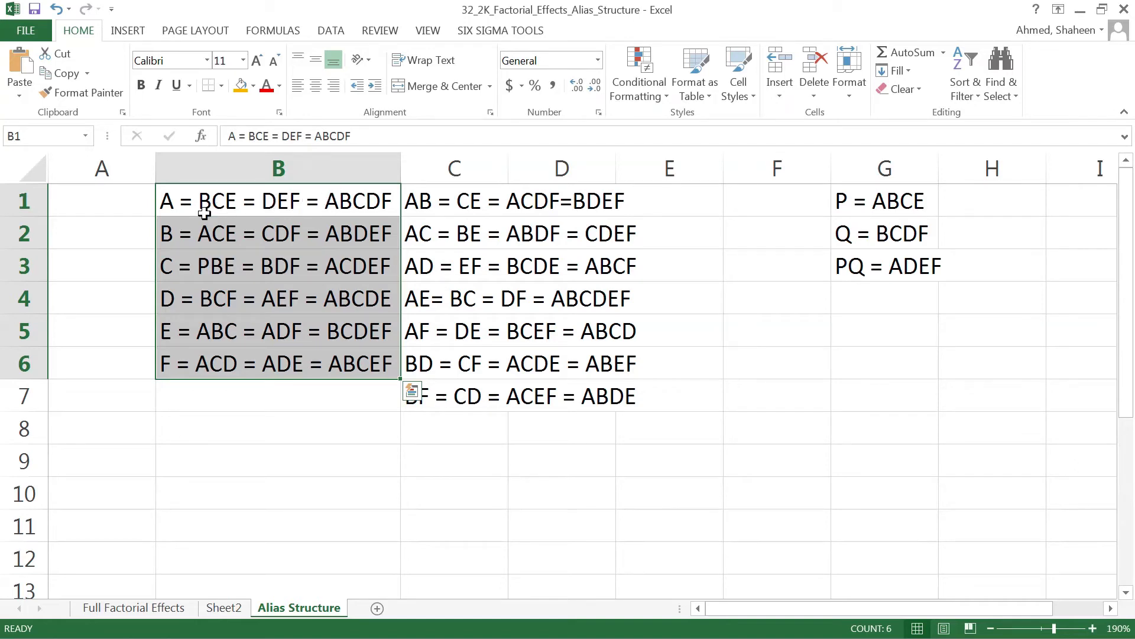
pyautogui.moveTo(172, 199); pyautogui.dragTo(285, 364)
pyautogui.moveTo(361, 200); pyautogui.dragTo(343, 360)
pyautogui.moveTo(447, 203); pyautogui.dragTo(591, 406)
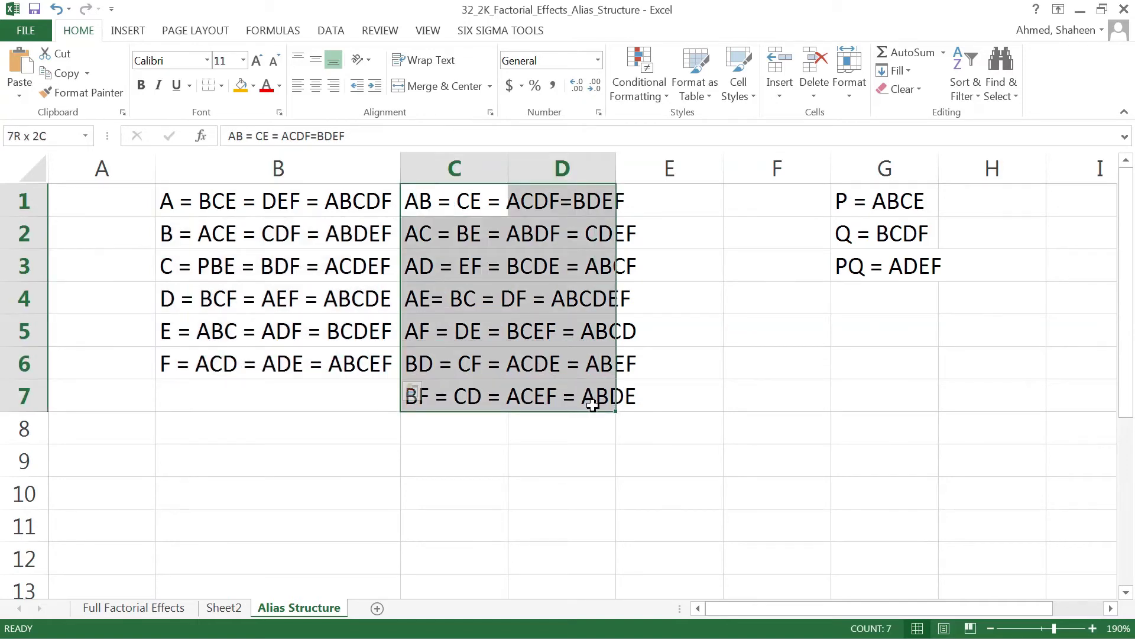
pyautogui.doubleClick(509, 167)
pyautogui.click(473, 227)
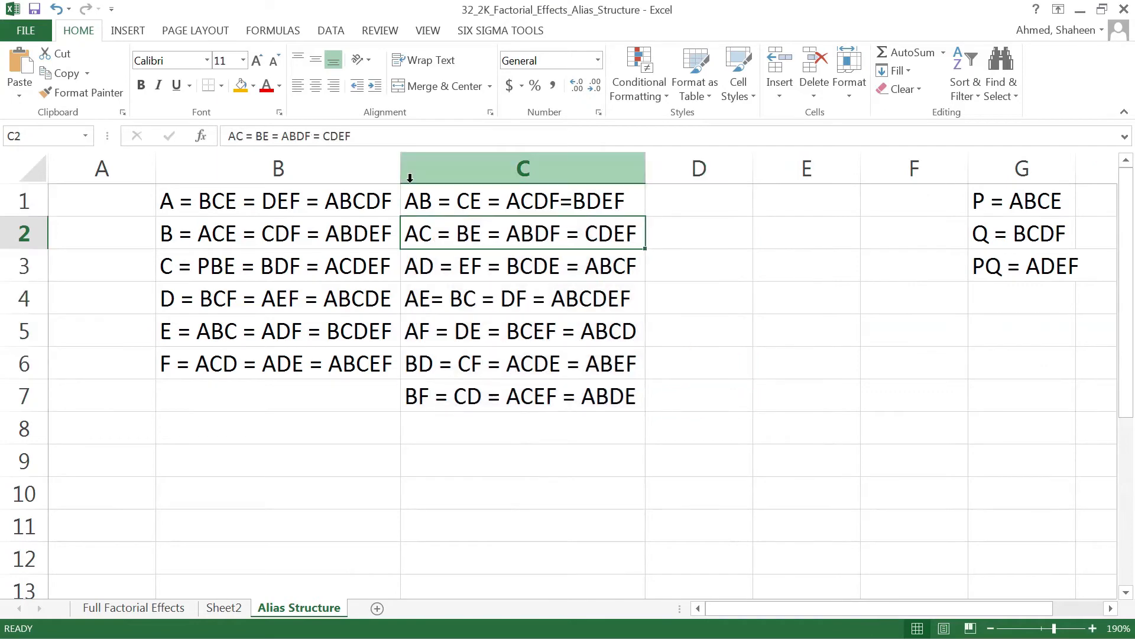
# Compare the two-factor alias chains in C1:C7 with the number of effects listed per number of factors on Sheet2.
pyautogui.moveTo(431, 204); pyautogui.dragTo(589, 398)
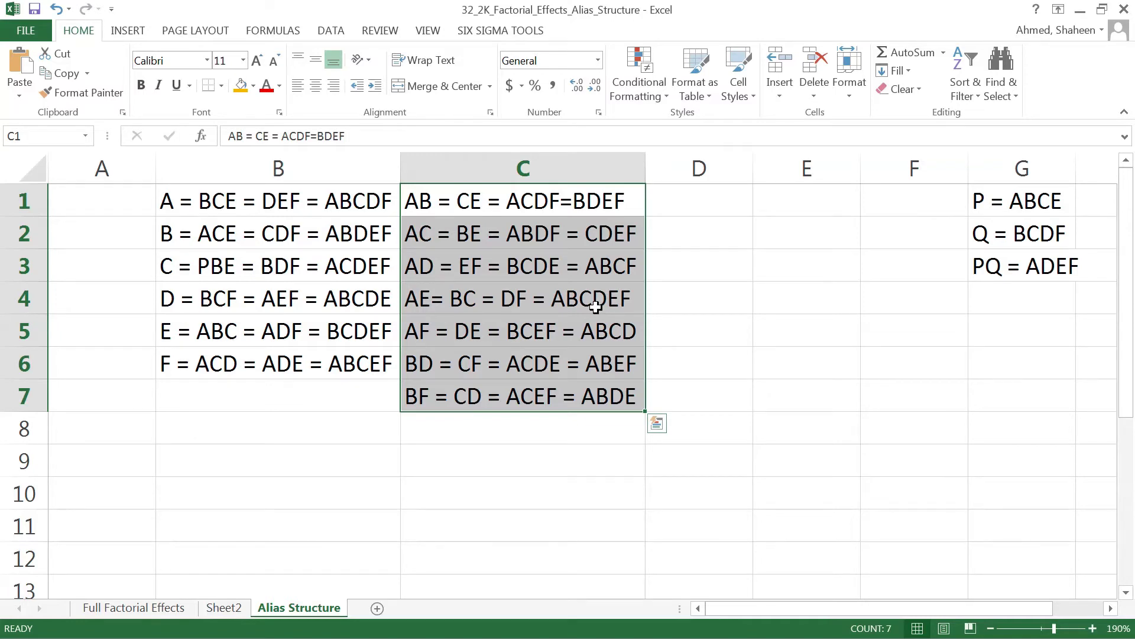
pyautogui.click(483, 323)
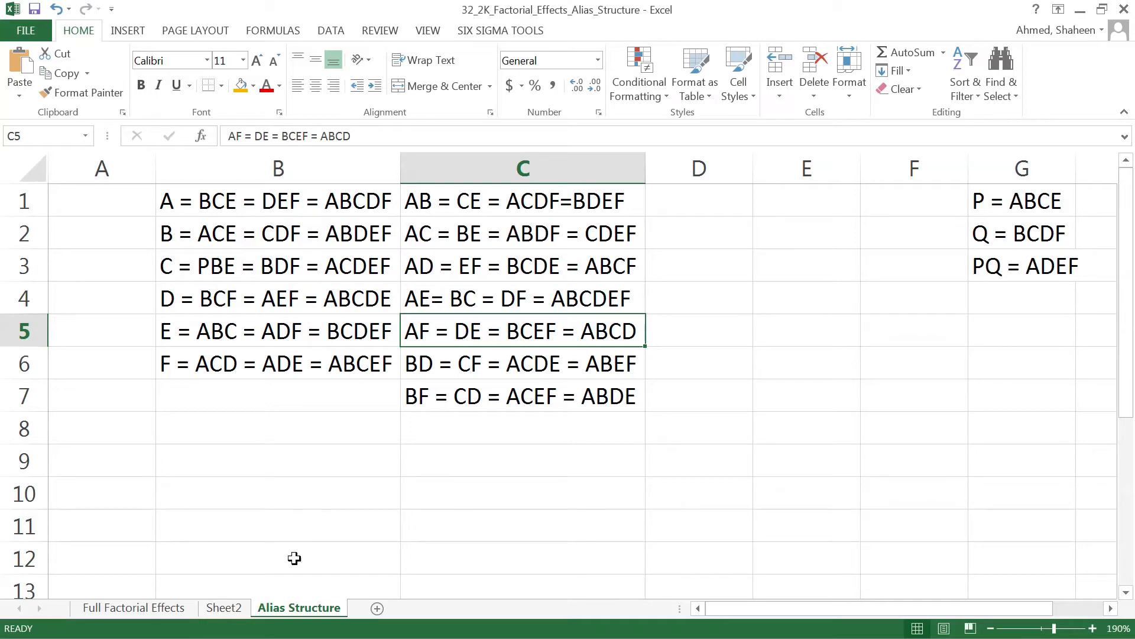
pyautogui.click(235, 609)
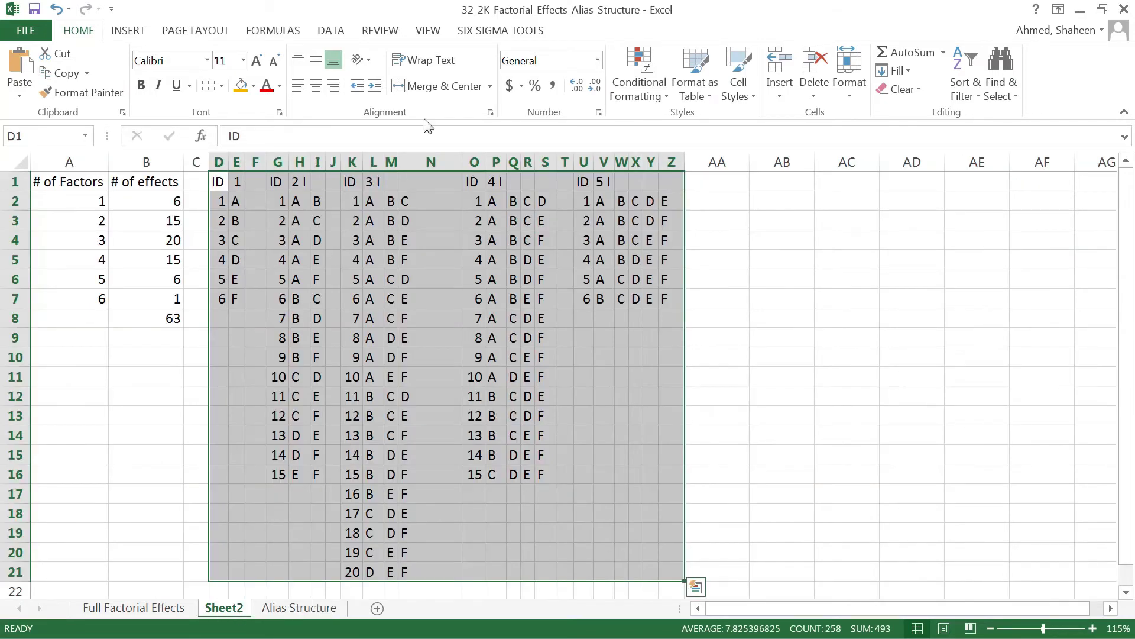
pyautogui.click(319, 609)
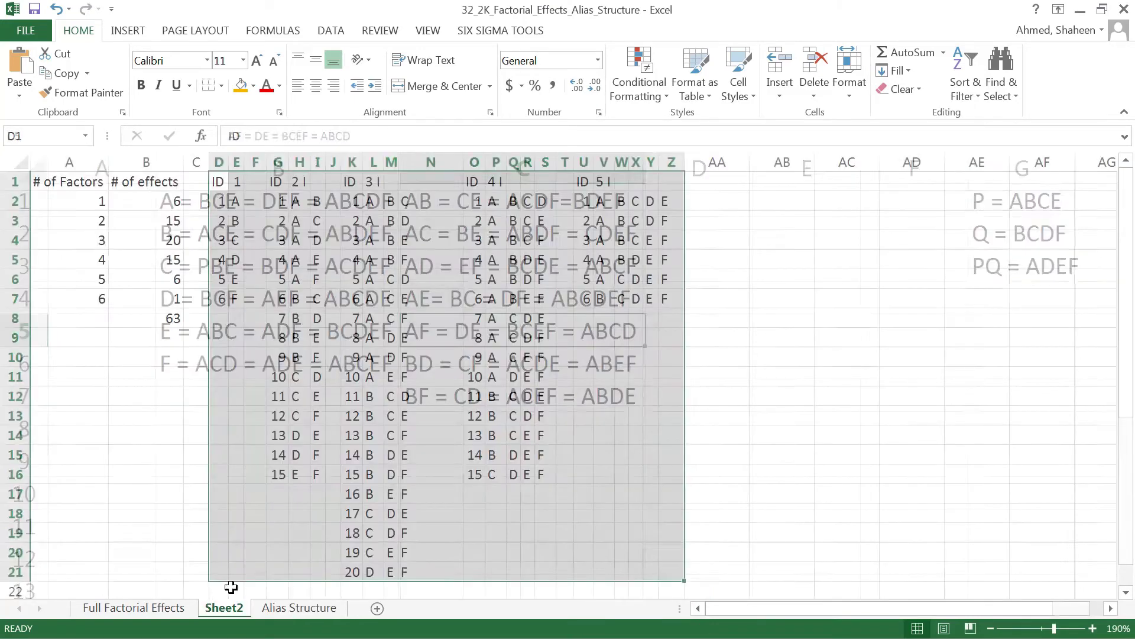
pyautogui.click(227, 607)
pyautogui.moveTo(96, 202); pyautogui.dragTo(181, 206)
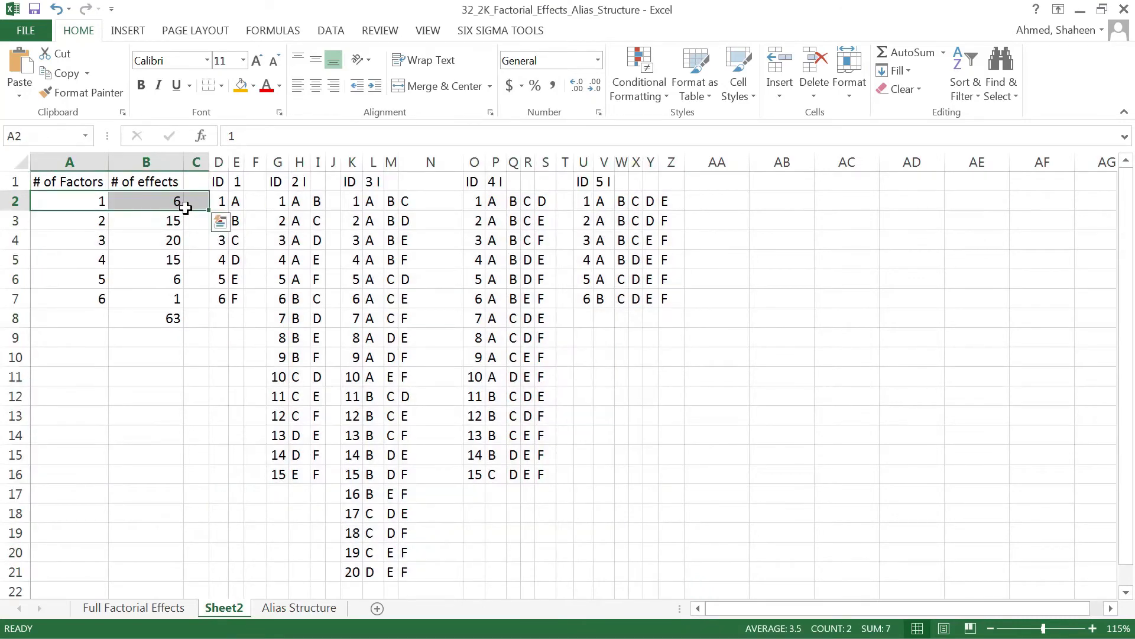
pyautogui.moveTo(81, 281); pyautogui.dragTo(172, 284)
pyautogui.moveTo(95, 220); pyautogui.dragTo(167, 221)
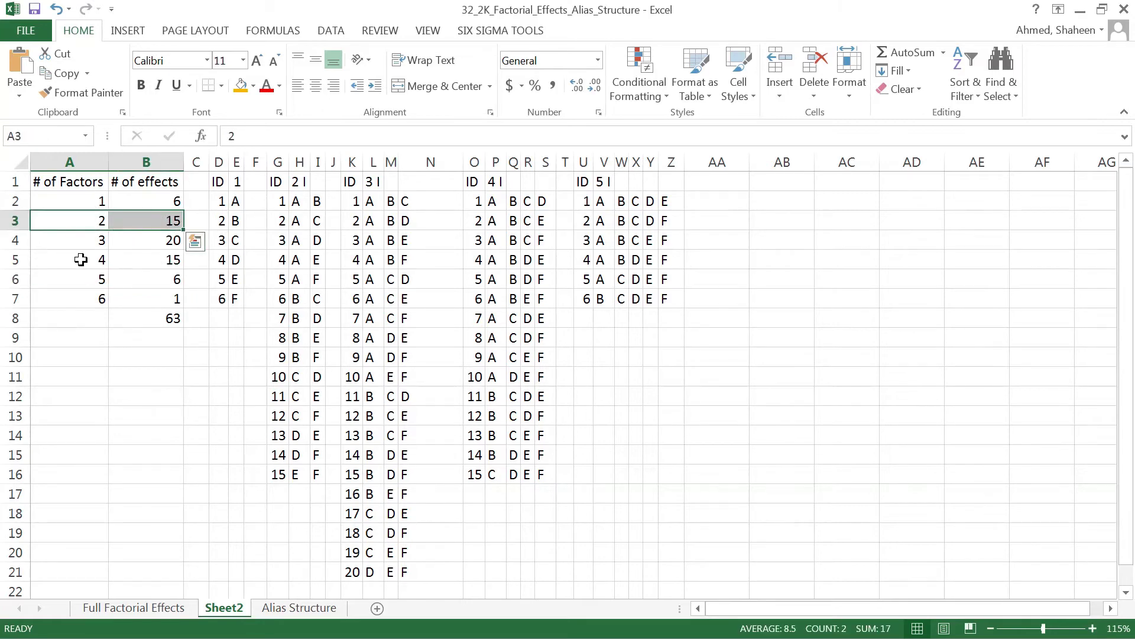
pyautogui.moveTo(81, 259); pyautogui.dragTo(149, 262)
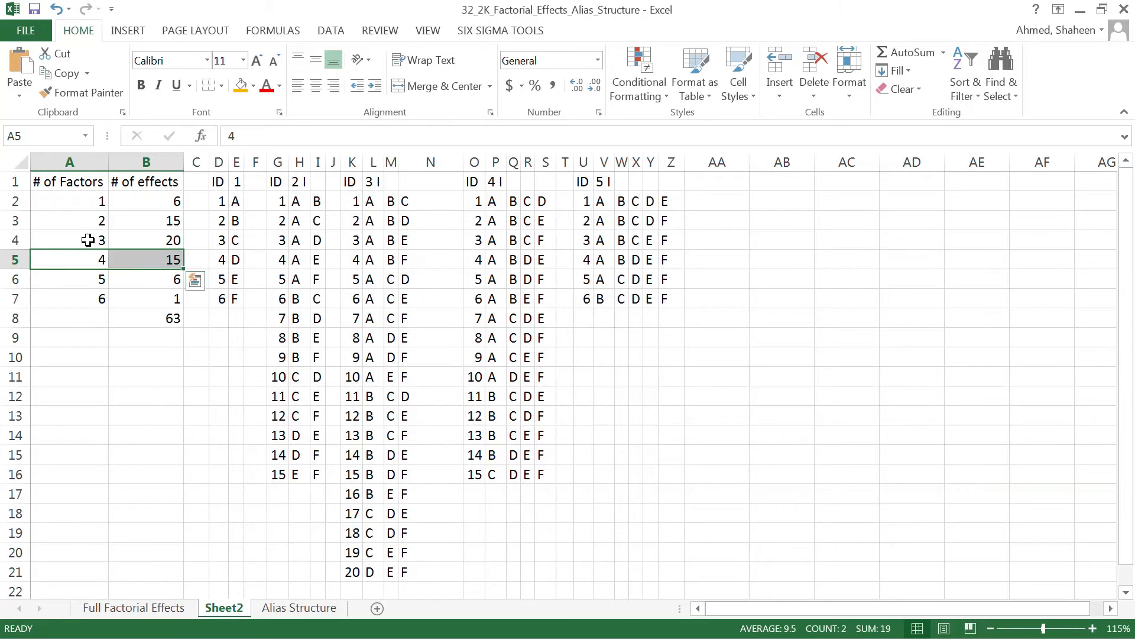
pyautogui.moveTo(87, 240); pyautogui.dragTo(165, 247)
# Return to the Alias Structure sheet and examine the main-effect alias chains in B1:B6, starting with factor A's.
pyautogui.click(305, 608)
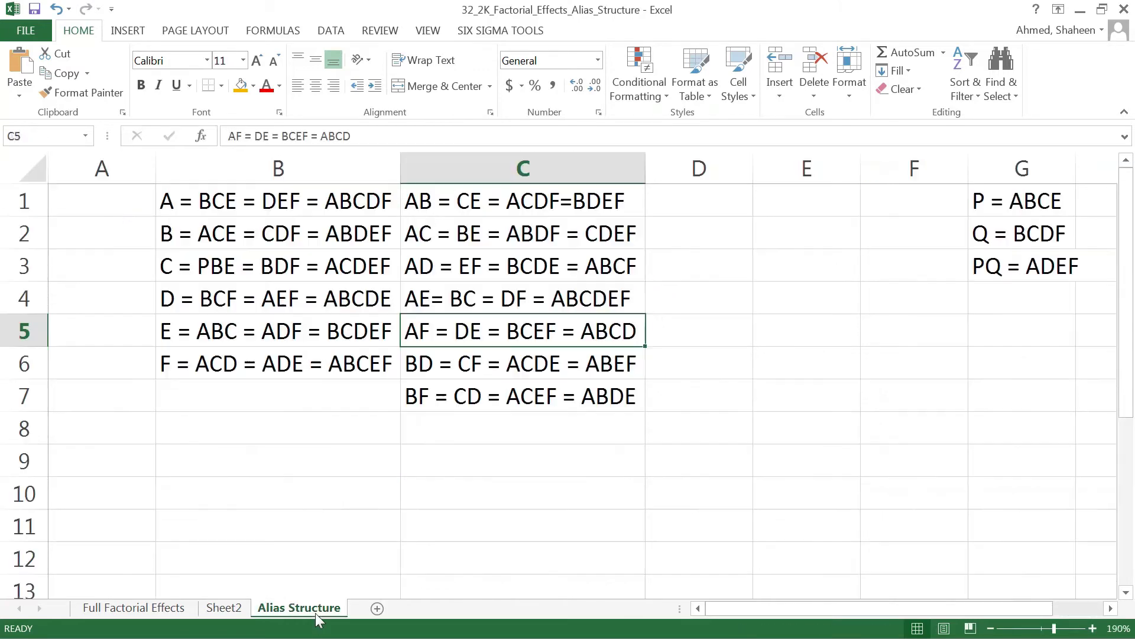
pyautogui.moveTo(190, 203); pyautogui.dragTo(187, 364)
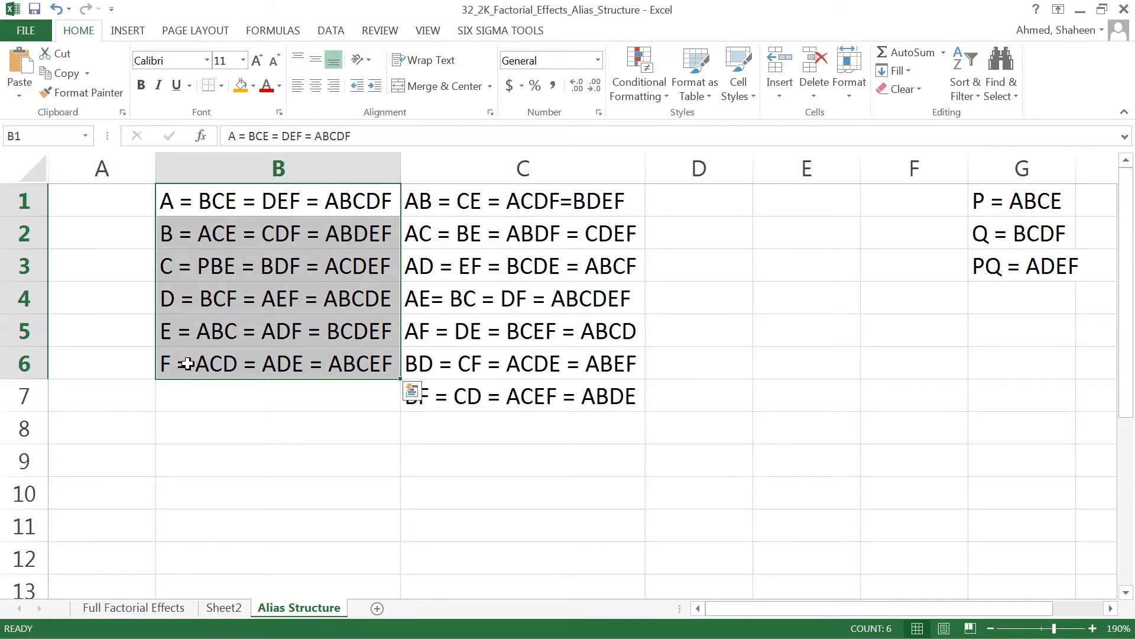
pyautogui.click(377, 205)
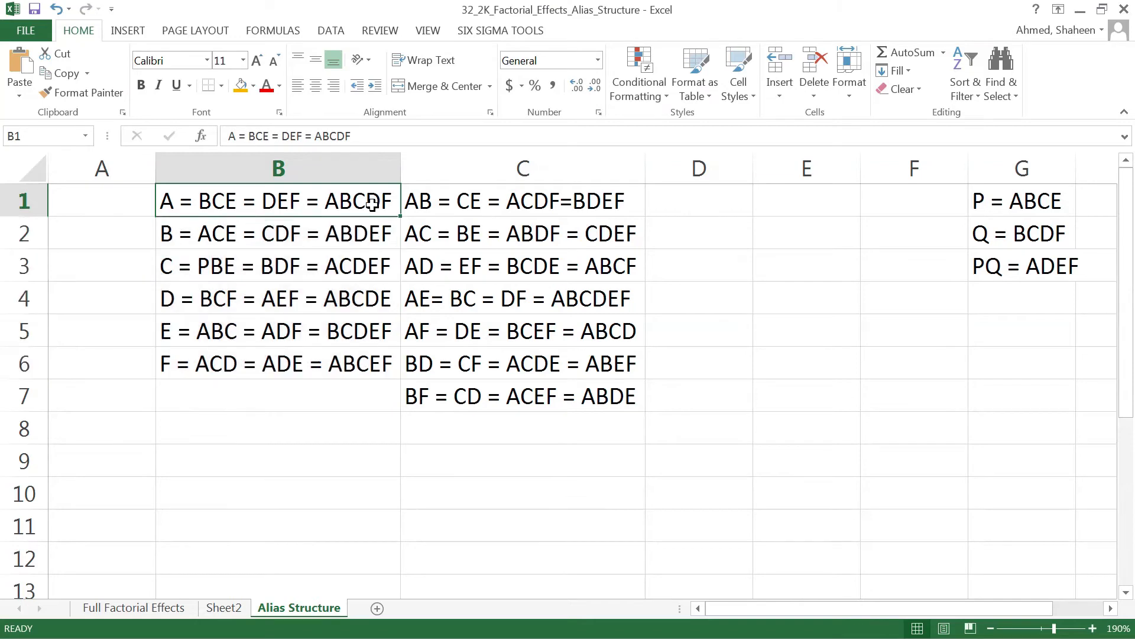
# Examine the main-effect alias chains for factors B through F in B2:B6, one row at a time.
pyautogui.click(371, 228)
pyautogui.click(364, 273)
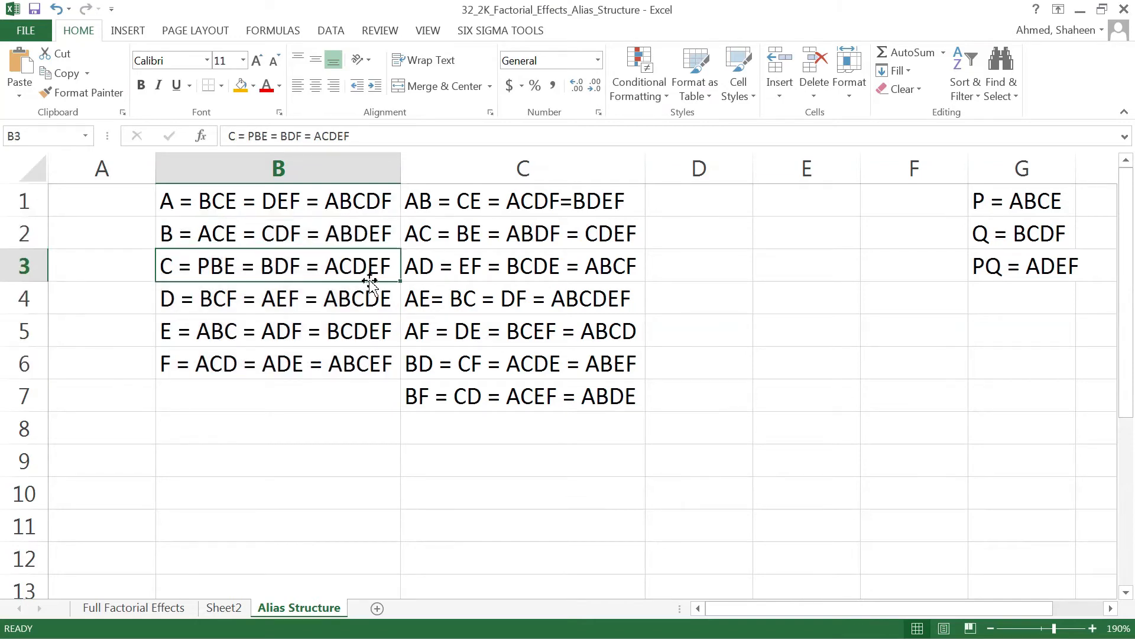
pyautogui.click(363, 302)
pyautogui.click(363, 329)
pyautogui.click(358, 366)
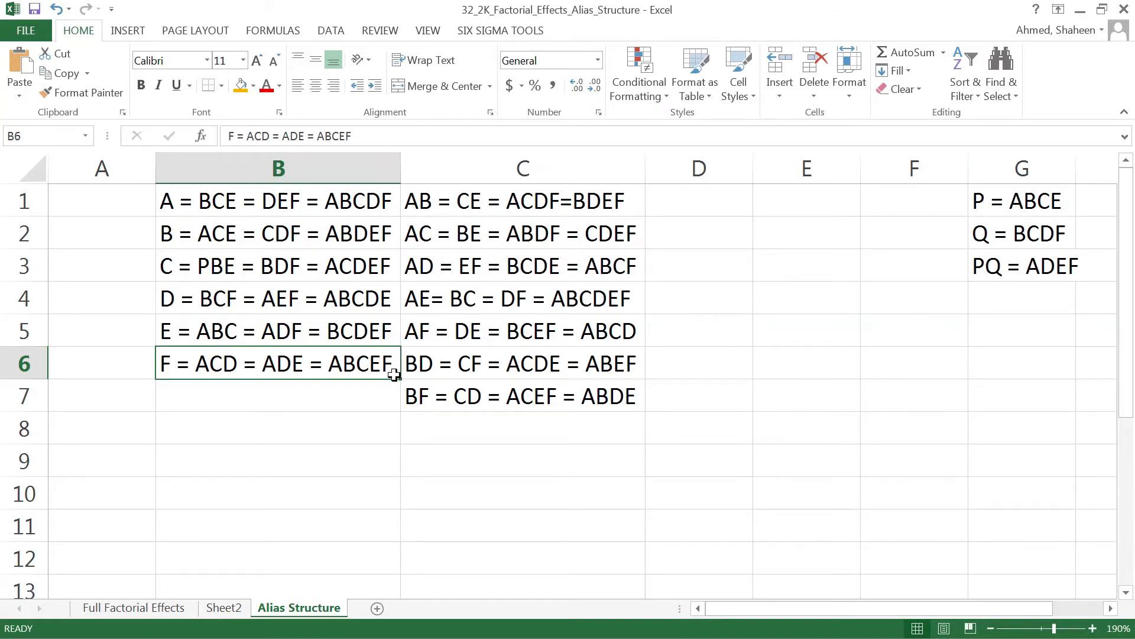
# Go through the two-factor alias chains in C1:C7, checking the pairs aliased with each other, including the AE chain.
pyautogui.click(444, 199)
pyautogui.click(461, 240)
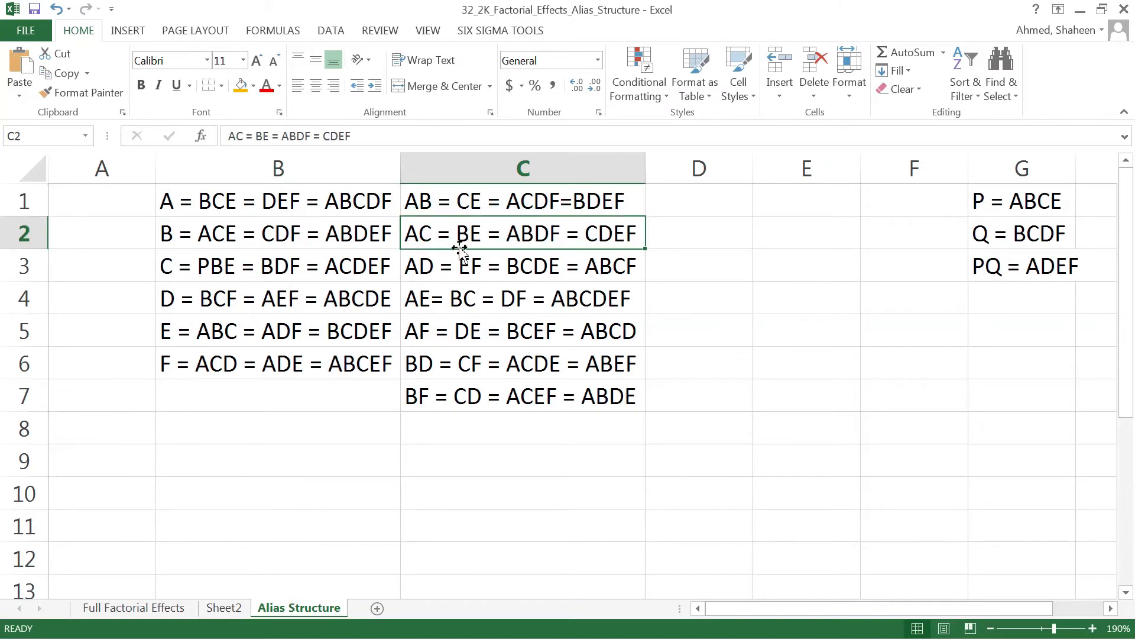
pyautogui.click(453, 260)
pyautogui.click(459, 328)
pyautogui.click(457, 363)
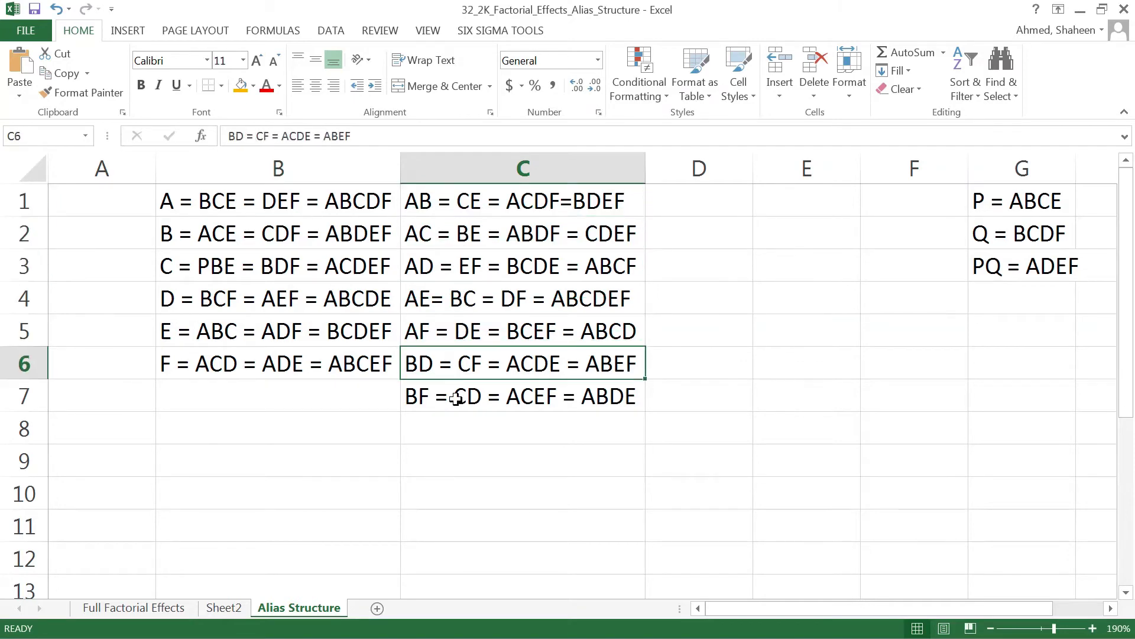
pyautogui.click(456, 399)
pyautogui.click(460, 300)
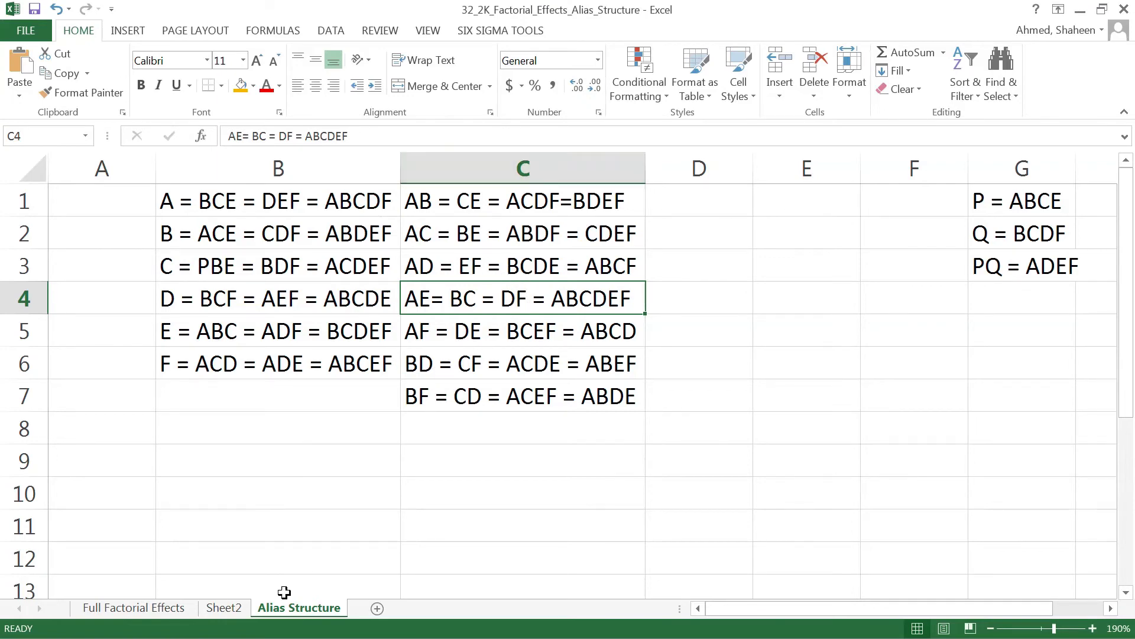
# On Sheet2, check the two-factor interaction list in columns G:I and make its last ID in G16 bold.
pyautogui.click(234, 615)
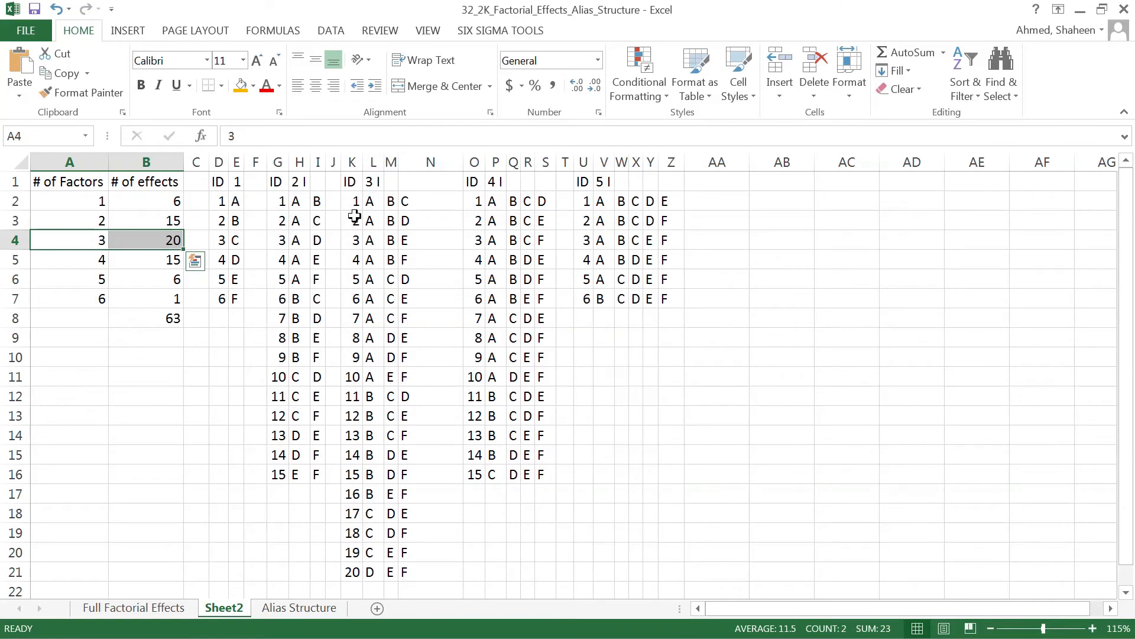
pyautogui.moveTo(278, 162); pyautogui.dragTo(318, 162)
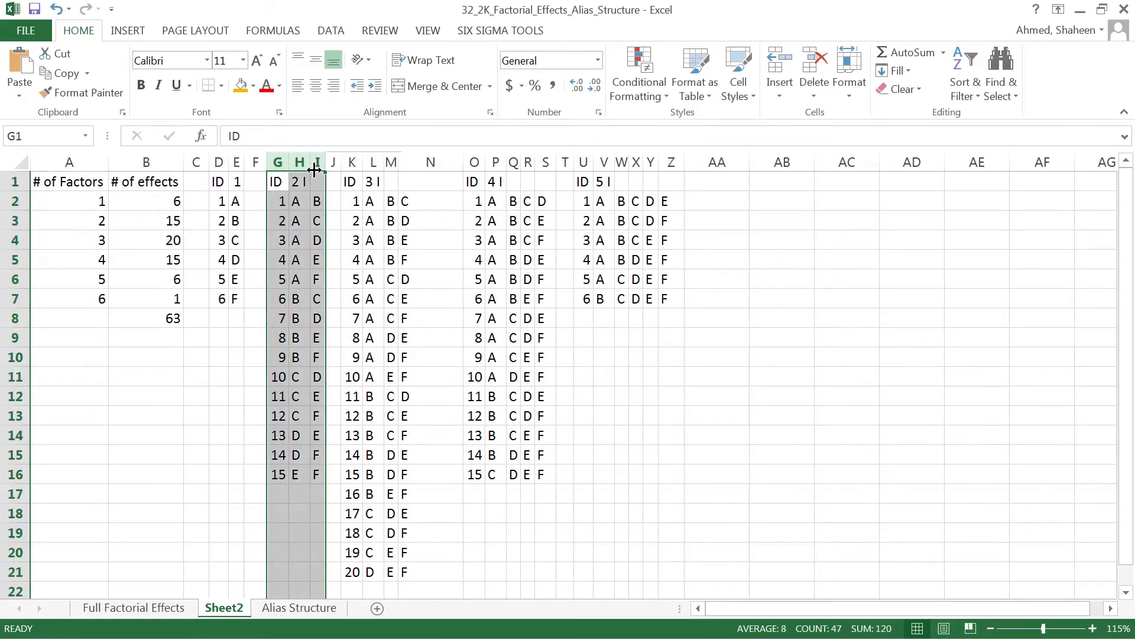
pyautogui.click(278, 474)
pyautogui.click(141, 84)
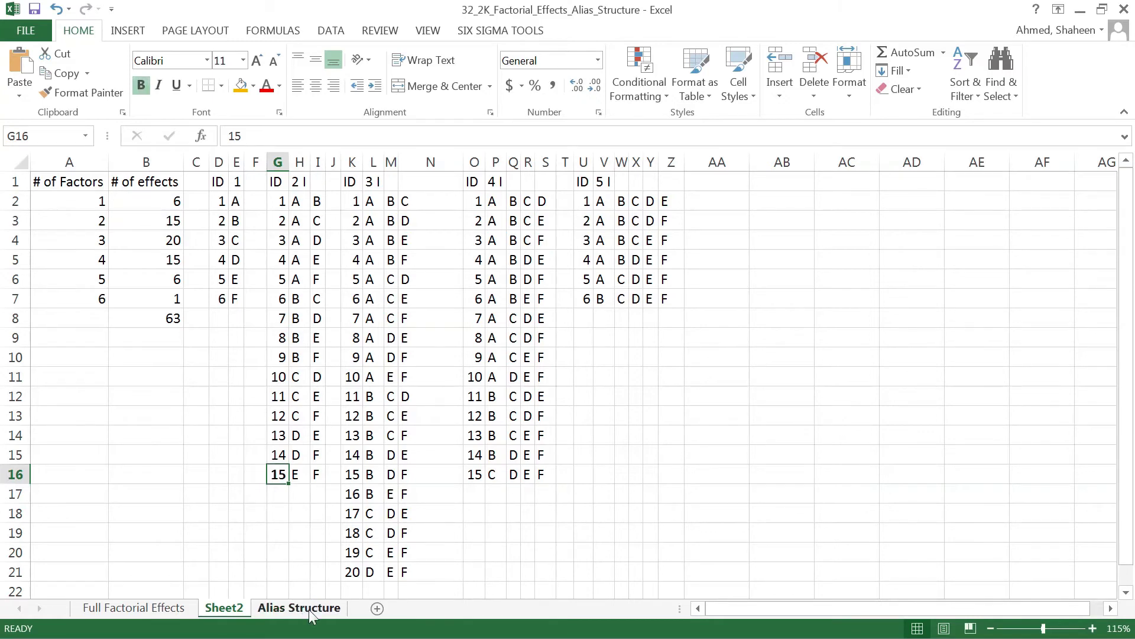
# Compare the BF alias chain in C7 of Alias Structure with the four-factor interaction list in columns O:S of Sheet2.
pyautogui.click(311, 616)
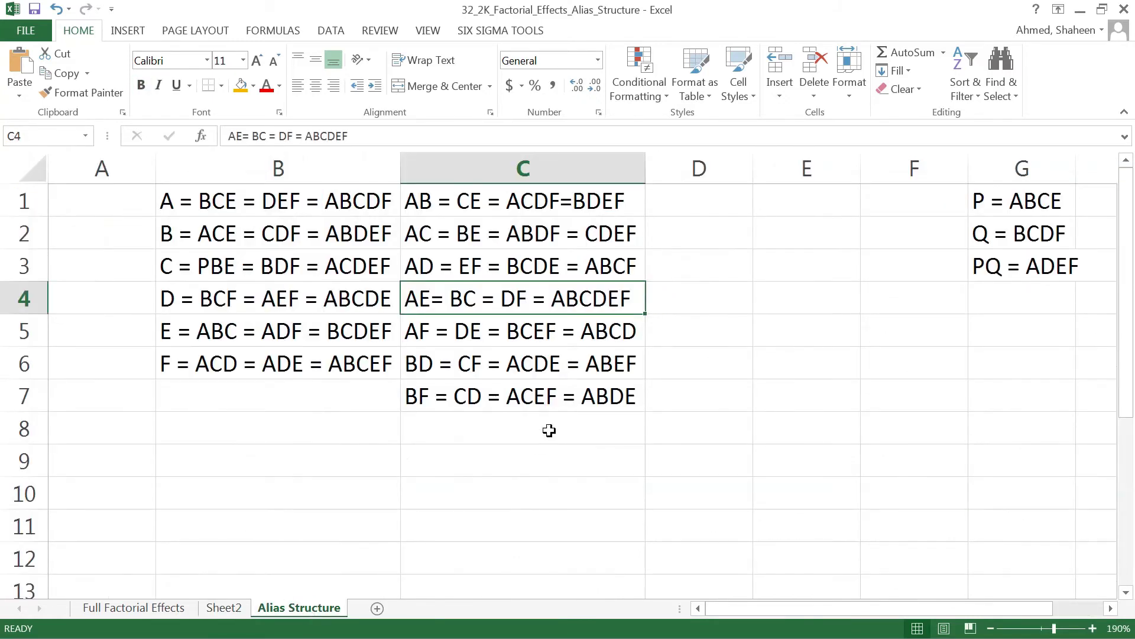
pyautogui.click(566, 382)
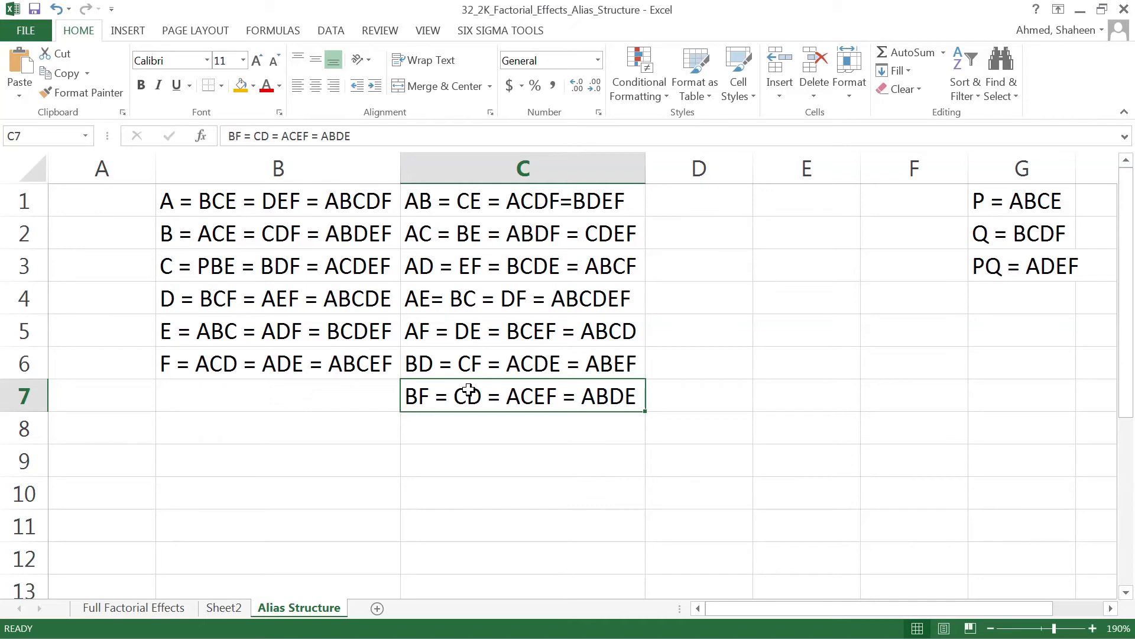
pyautogui.click(223, 609)
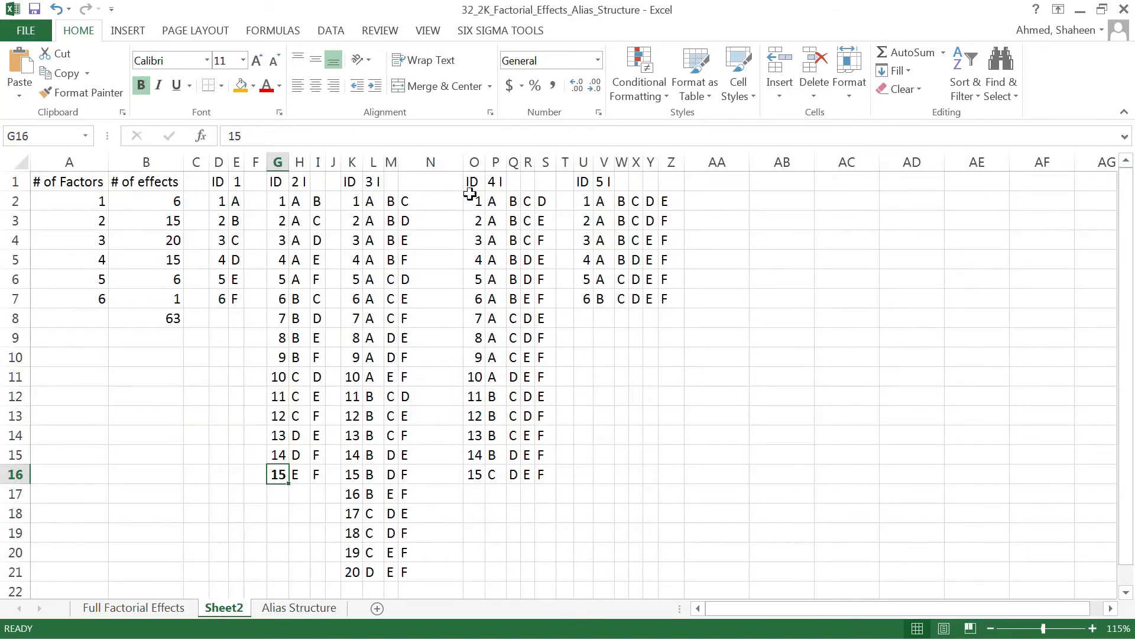
pyautogui.moveTo(472, 183); pyautogui.dragTo(547, 496)
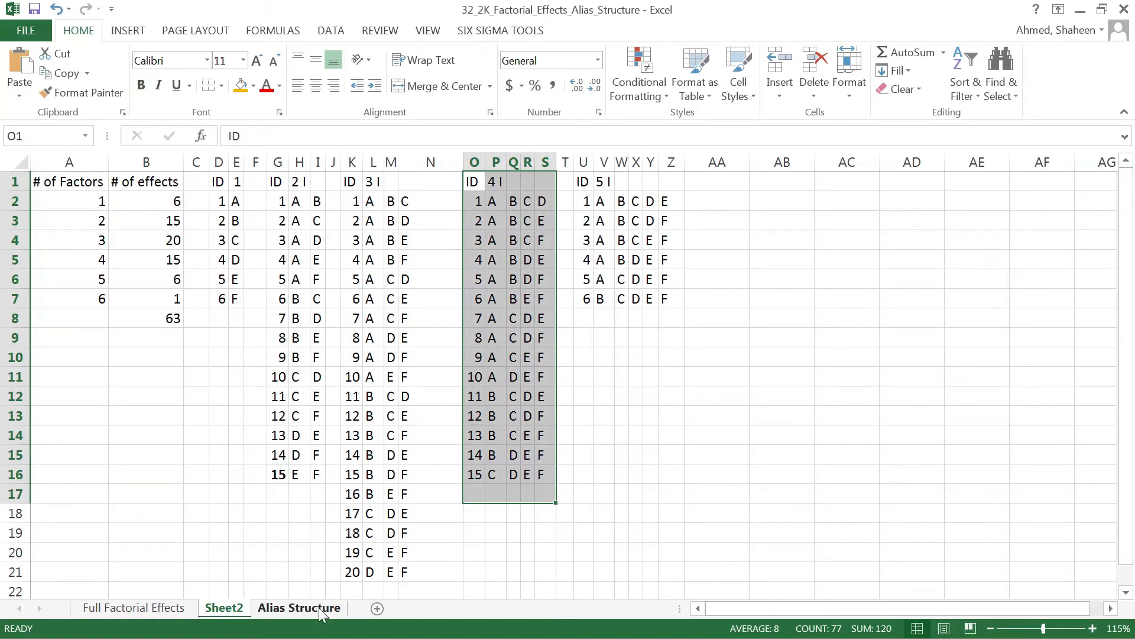
pyautogui.click(300, 608)
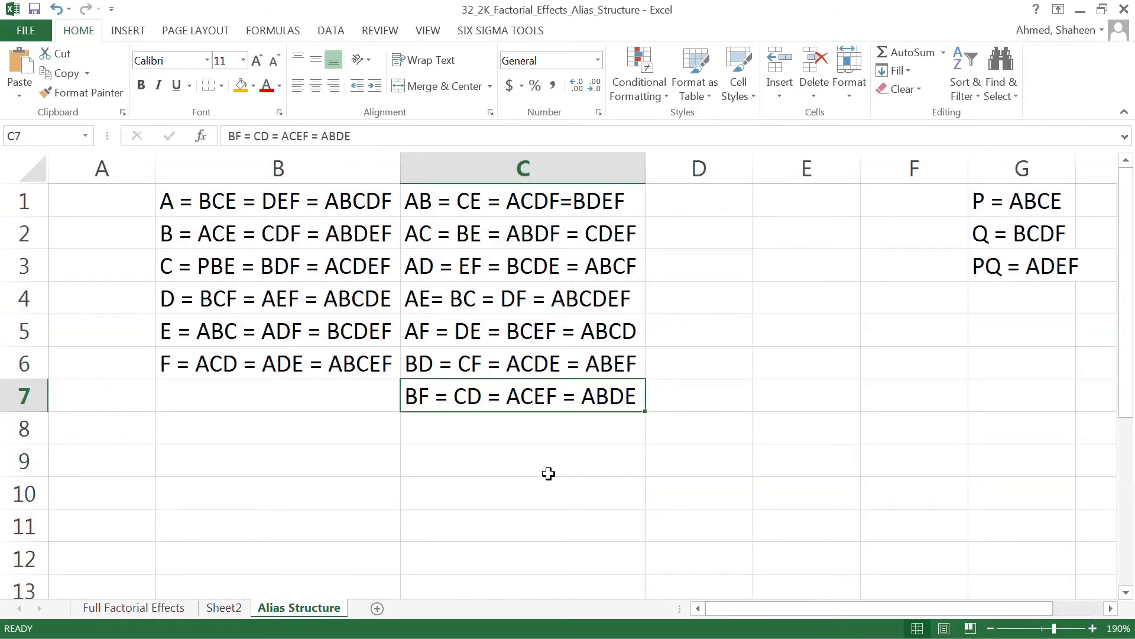
# Check the four-factor interactions in the column C alias chains, working upward from C7 to C1.
pyautogui.click(657, 419)
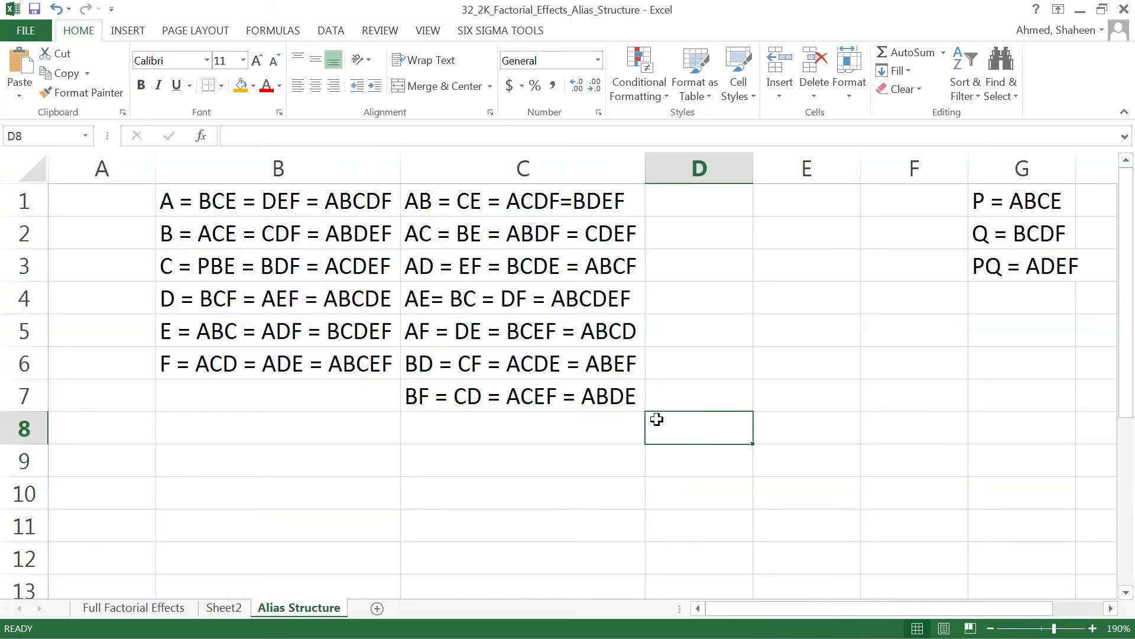
pyautogui.click(572, 398)
pyautogui.click(597, 366)
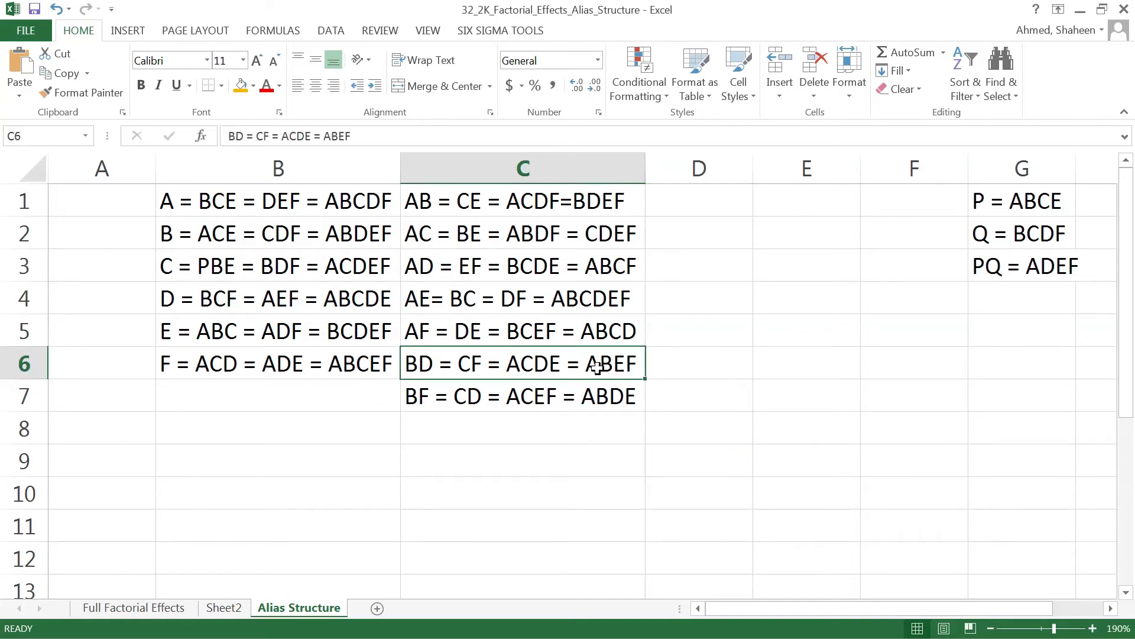
pyautogui.click(604, 330)
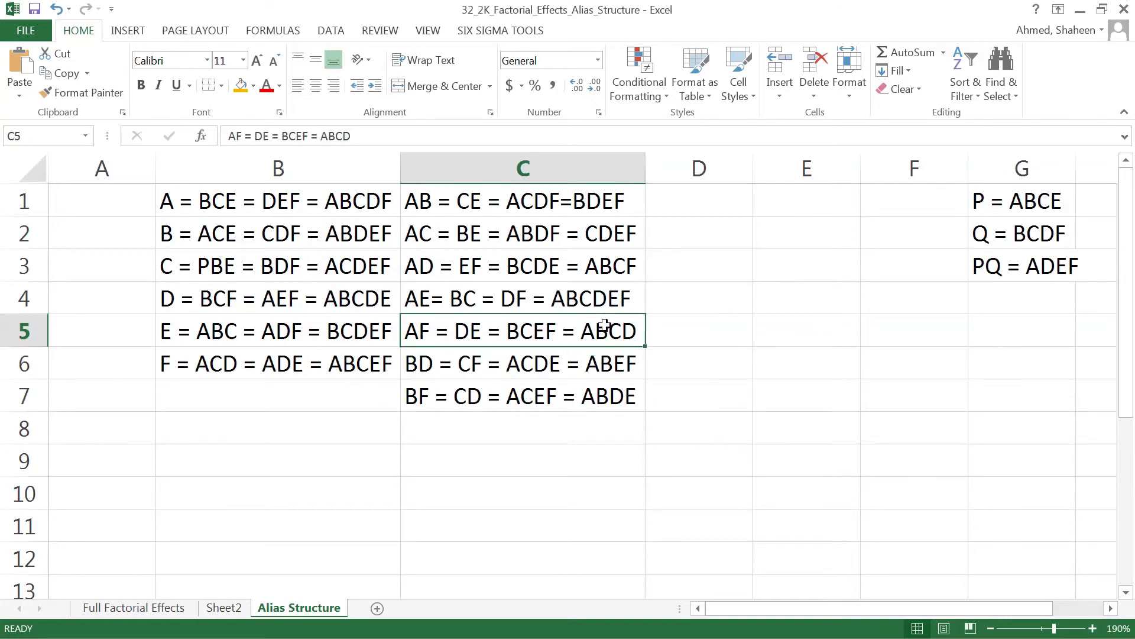
pyautogui.click(595, 254)
pyautogui.click(607, 233)
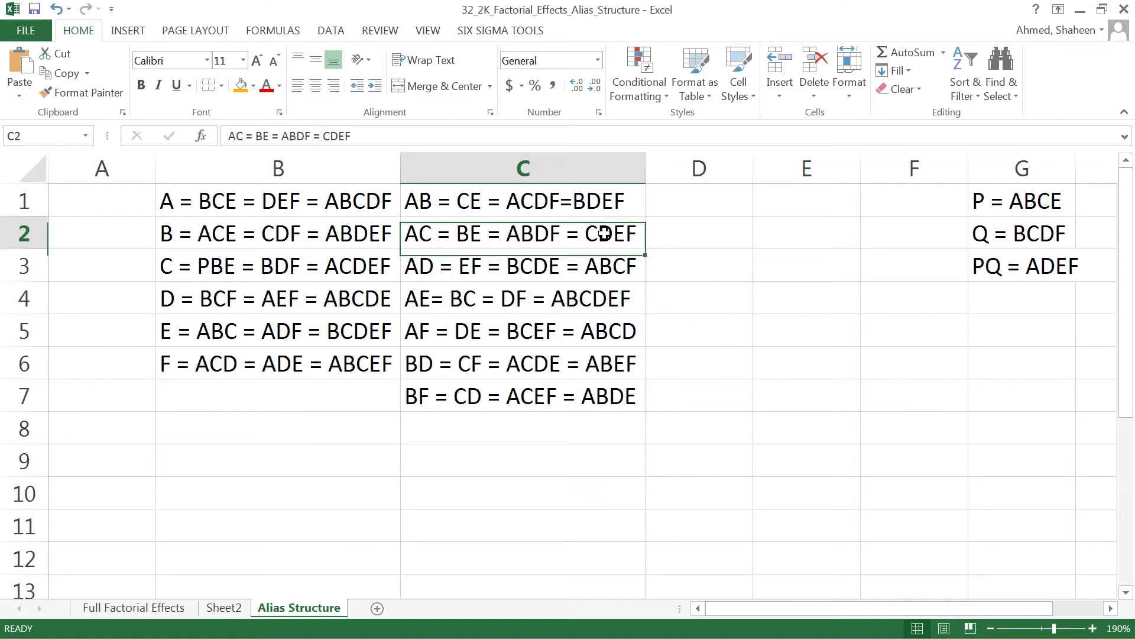
pyautogui.click(594, 201)
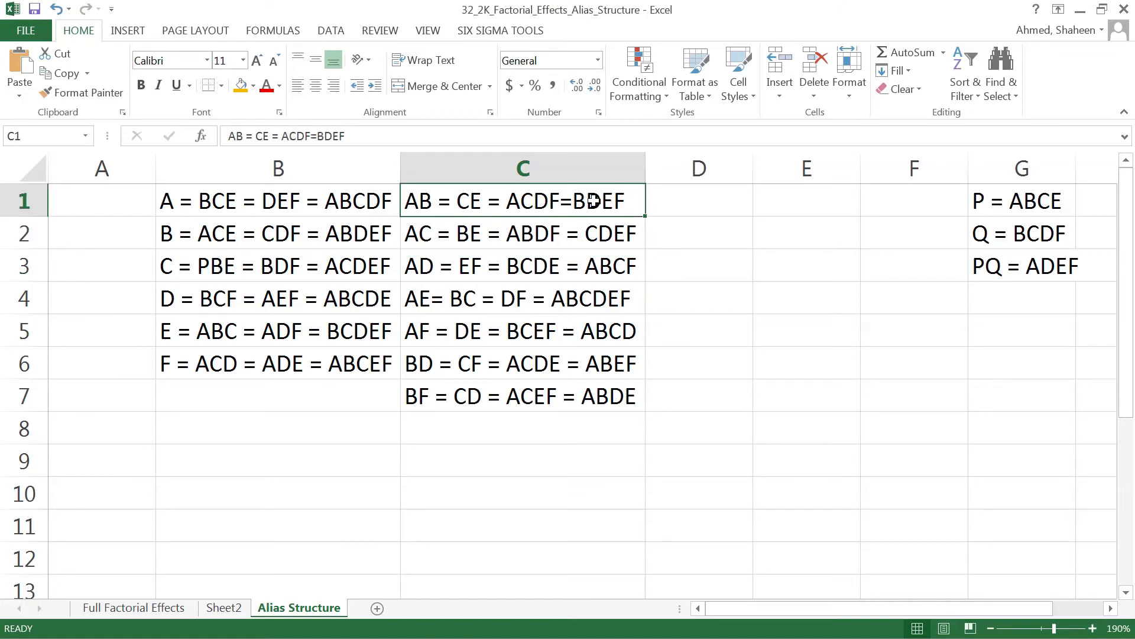
# Correct the spacing around the last equals sign in C1 so it reads "AB = CE = ACDF = BDEF".
pyautogui.doubleClick(562, 200)
pyautogui.doubleClick(588, 199)
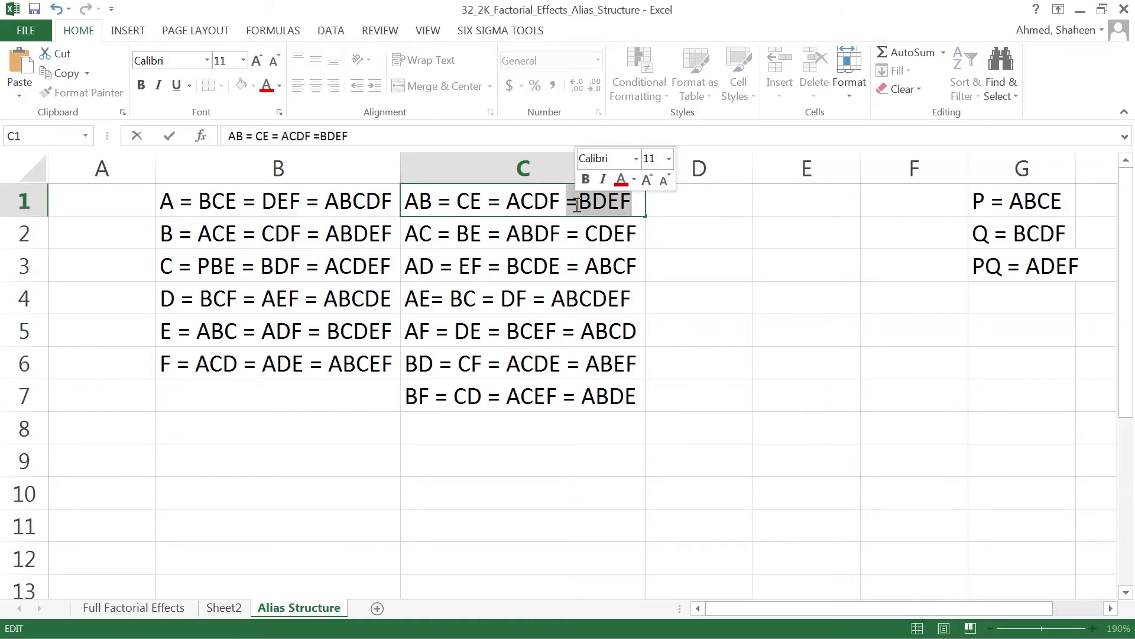
pyautogui.click(588, 200)
pyautogui.press('Left')
pyautogui.click(743, 251)
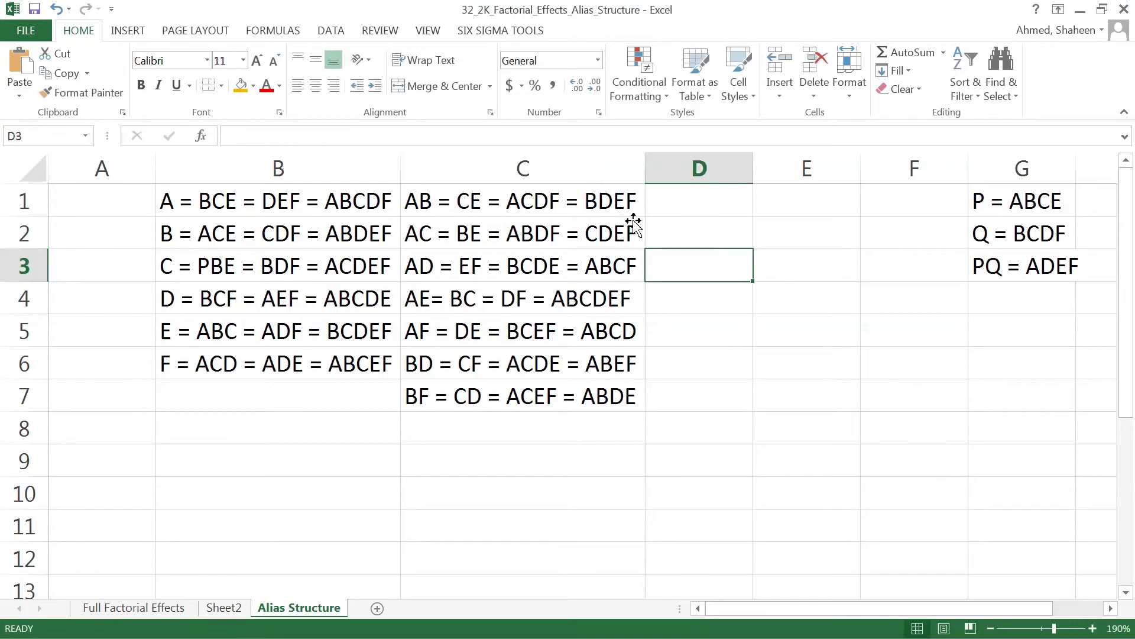
# Recheck the four-factor interactions at the ends of the alias chains from C1 down to C7.
pyautogui.click(618, 210)
pyautogui.click(610, 226)
pyautogui.click(603, 258)
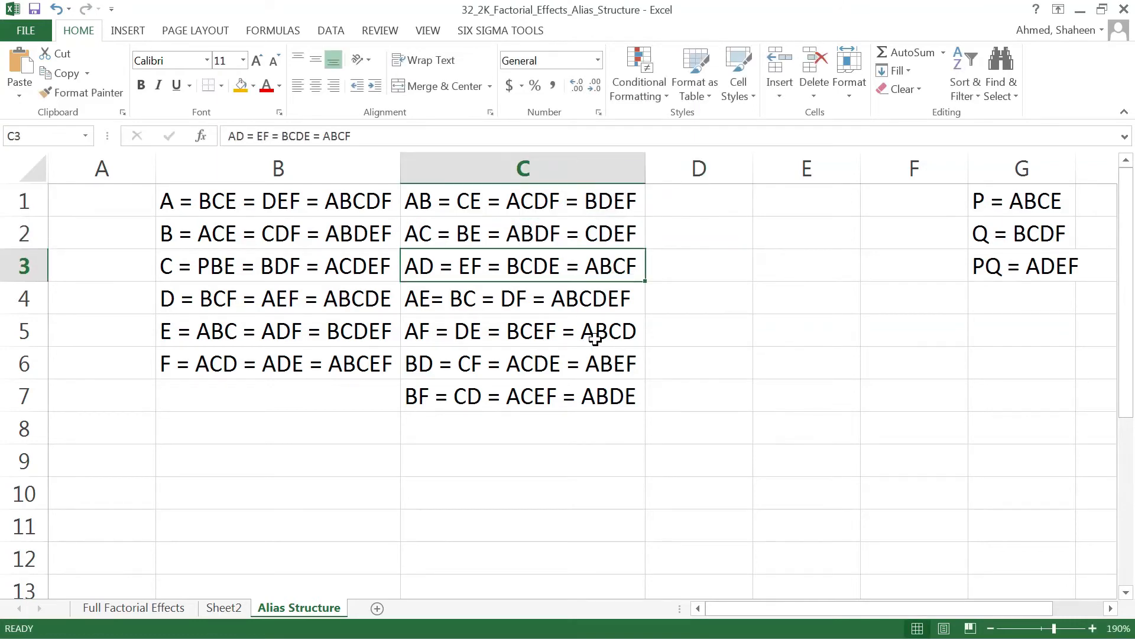
pyautogui.click(594, 331)
pyautogui.click(594, 362)
pyautogui.click(593, 389)
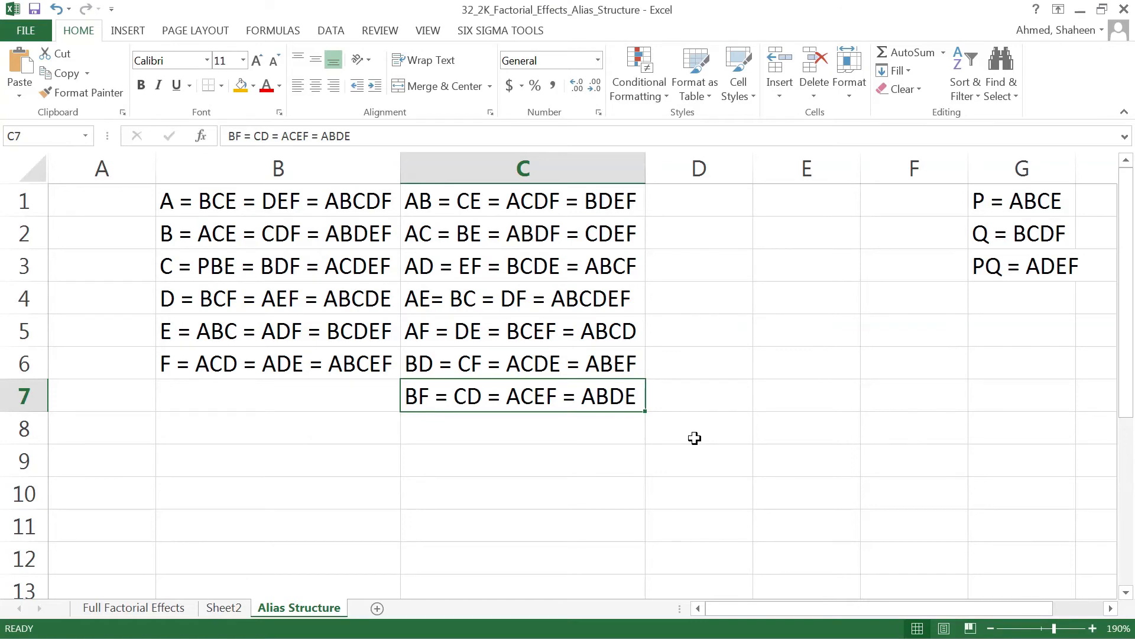
# Review the generators and their product in G1:G3, and examine the three-factor interactions in the main-effect chains B1:B6.
pyautogui.moveTo(1044, 204); pyautogui.dragTo(1045, 317)
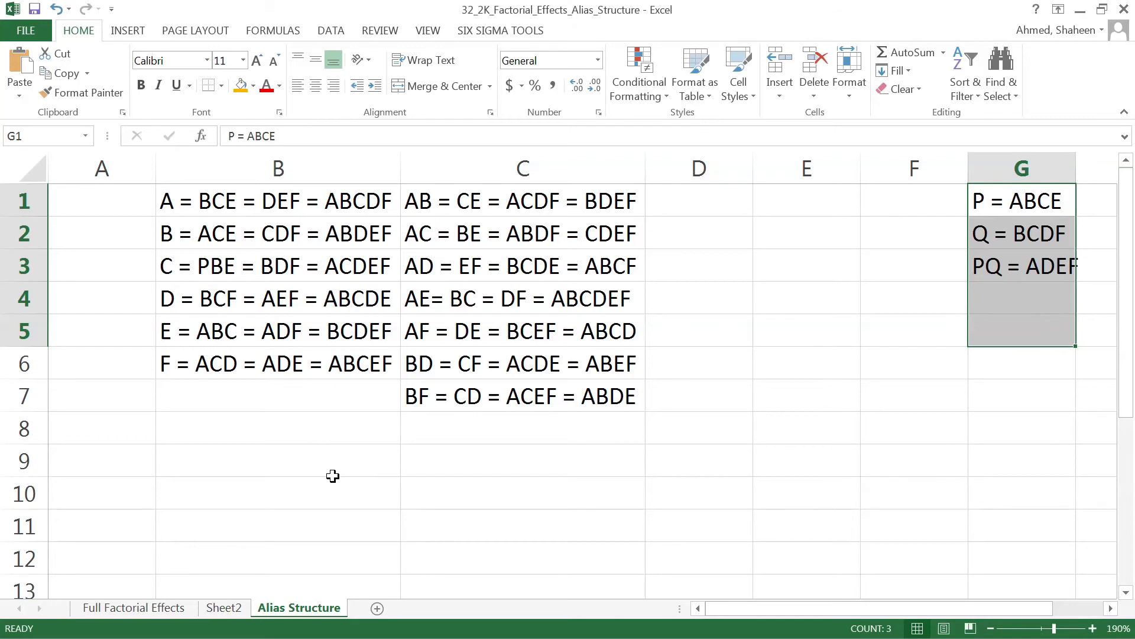
pyautogui.click(295, 324)
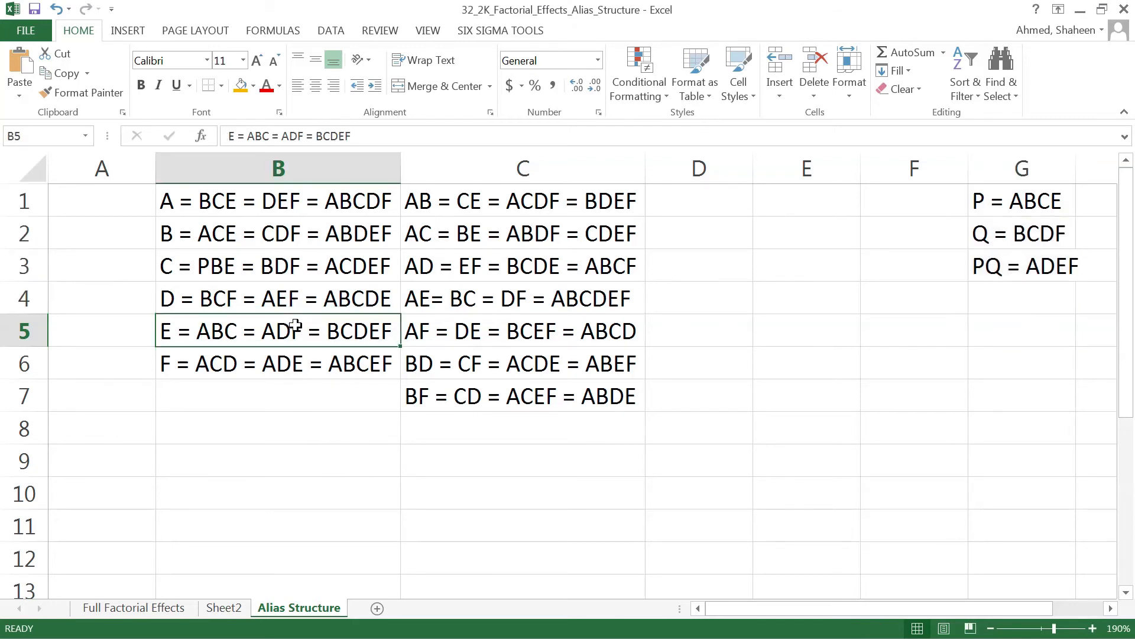
pyautogui.click(293, 207)
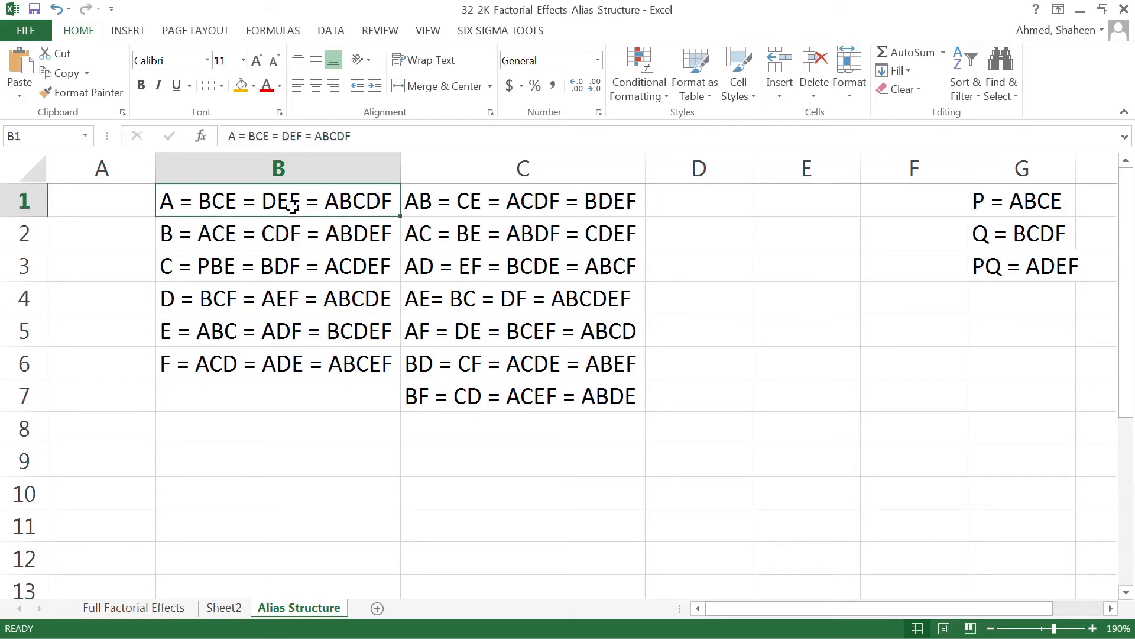
pyautogui.click(275, 234)
pyautogui.click(275, 272)
pyautogui.click(269, 299)
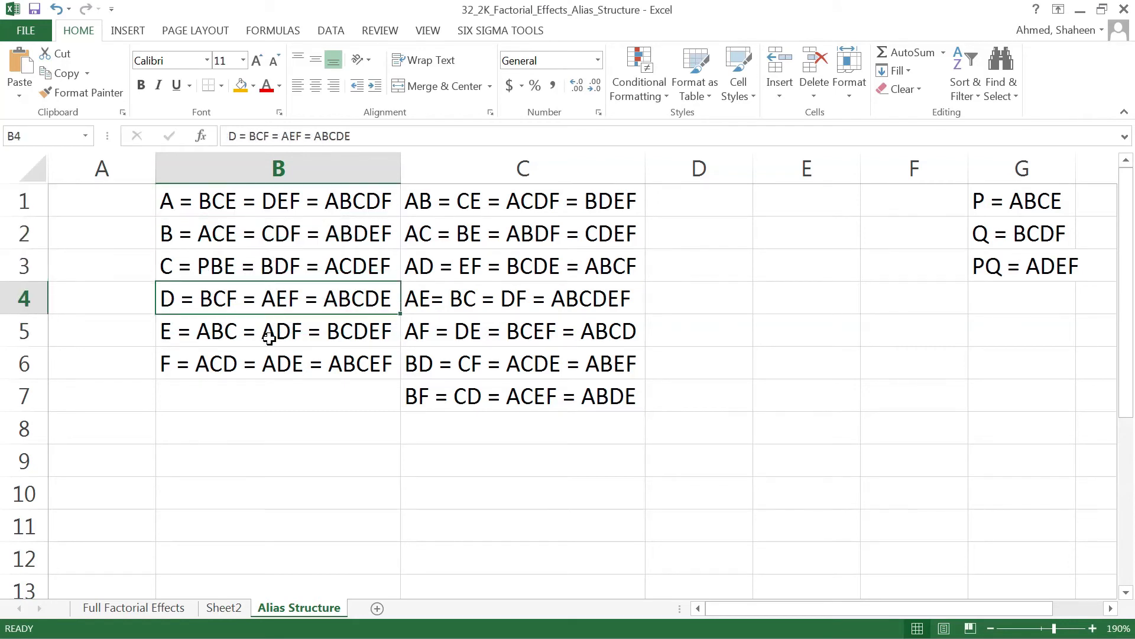
pyautogui.click(269, 331)
pyautogui.click(275, 364)
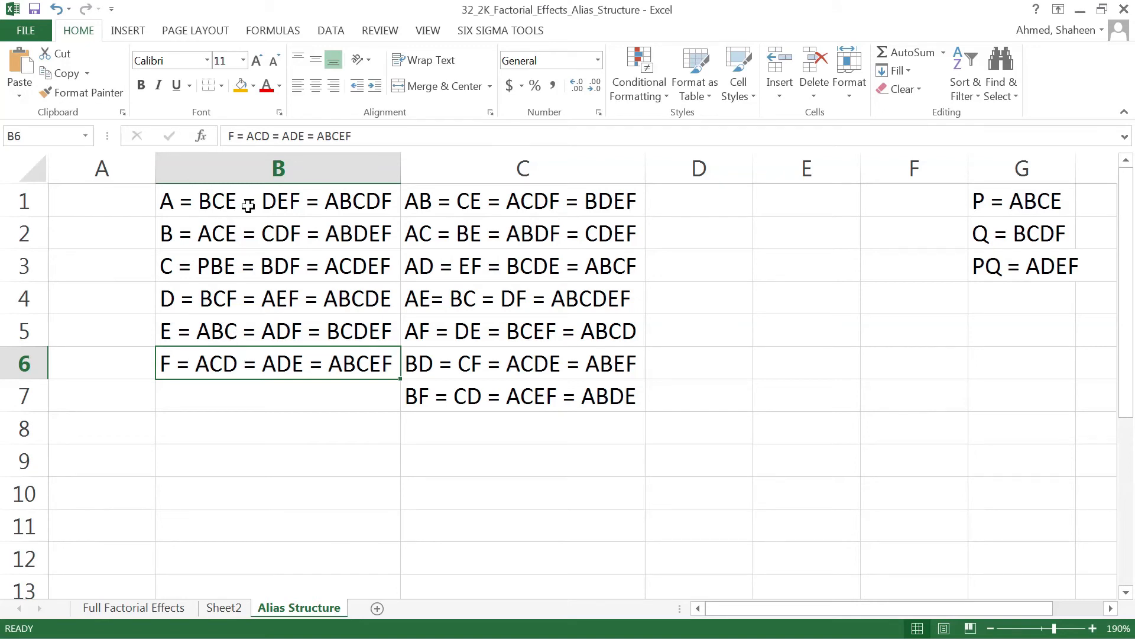
# Compare the main-effect chains in B1:B6 with the three-factor interaction ABC in row 2 of Sheet2.
pyautogui.moveTo(248, 206); pyautogui.dragTo(264, 365)
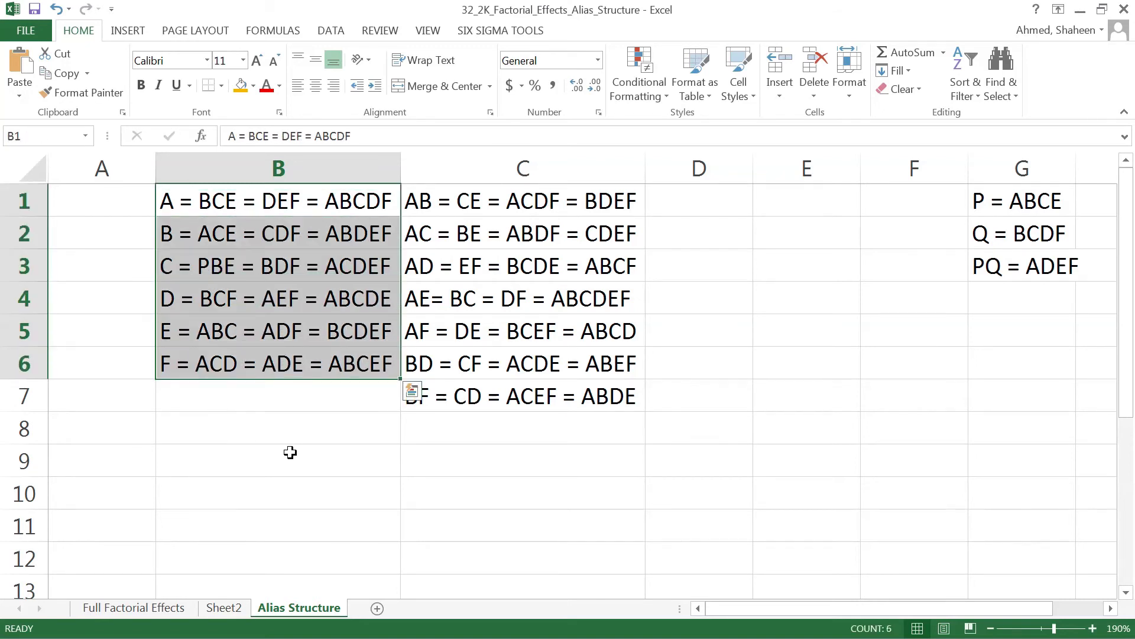
pyautogui.click(226, 609)
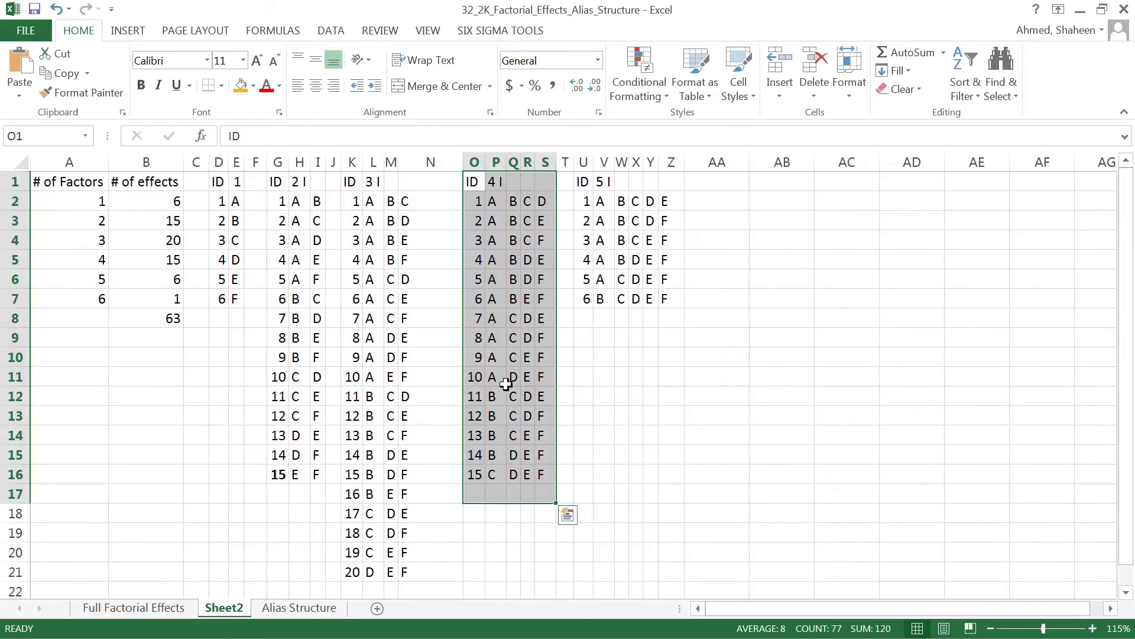
pyautogui.click(372, 200)
pyautogui.moveTo(372, 199); pyautogui.dragTo(438, 204)
pyautogui.click(305, 608)
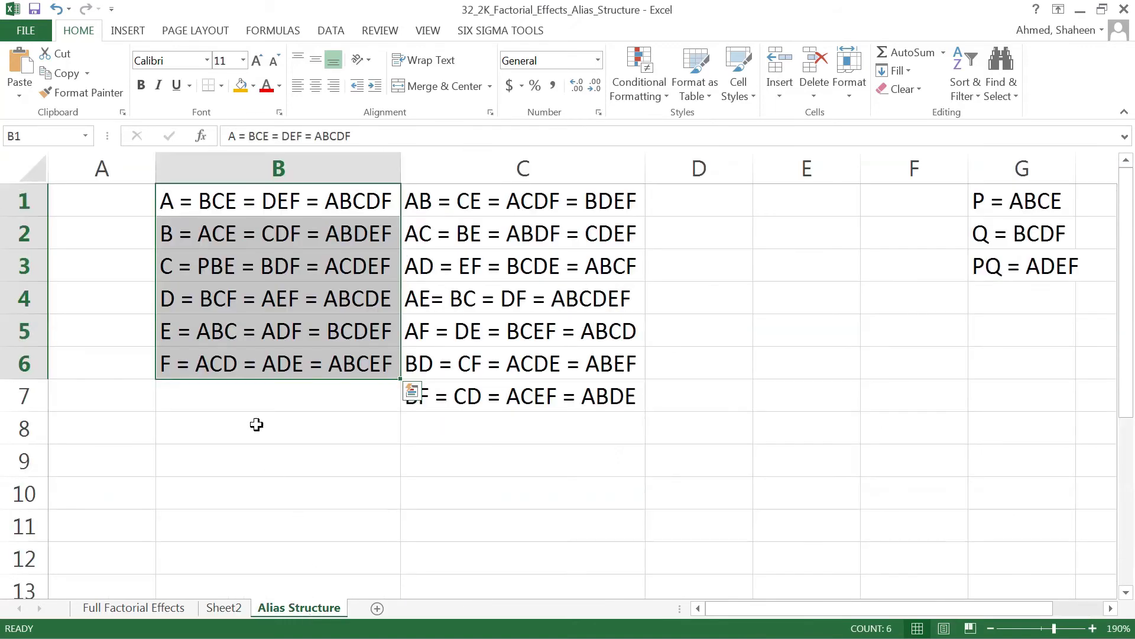
# Find ABC in factor E's chain in B5, and look up the next three-factor interaction, ABD, on Sheet2 to compare with the alias chains.
pyautogui.click(229, 331)
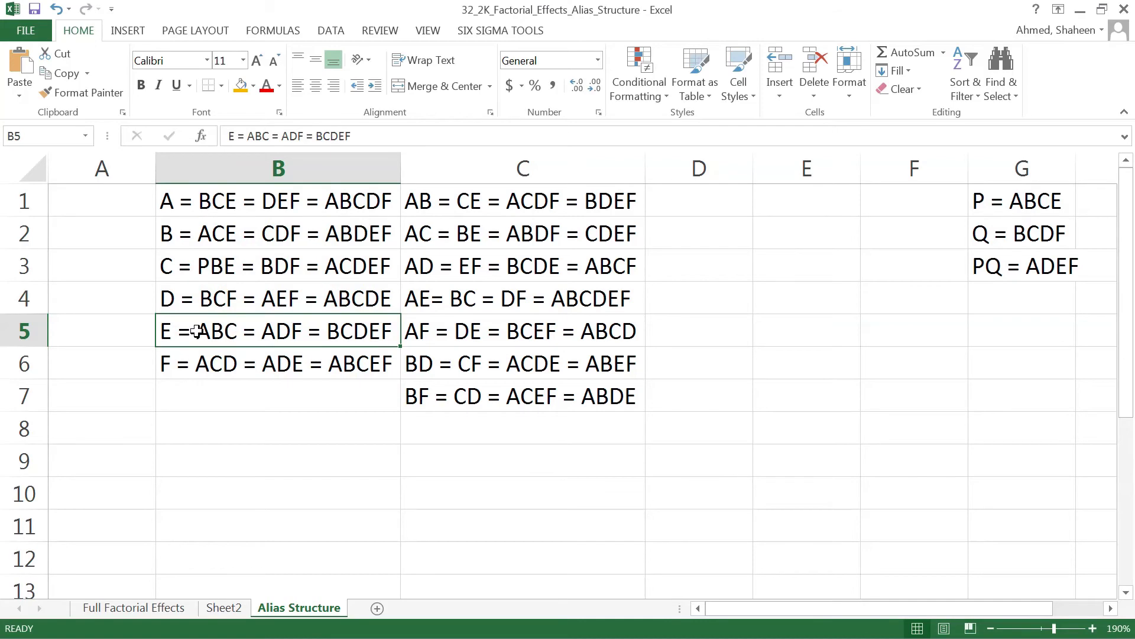
pyautogui.click(224, 607)
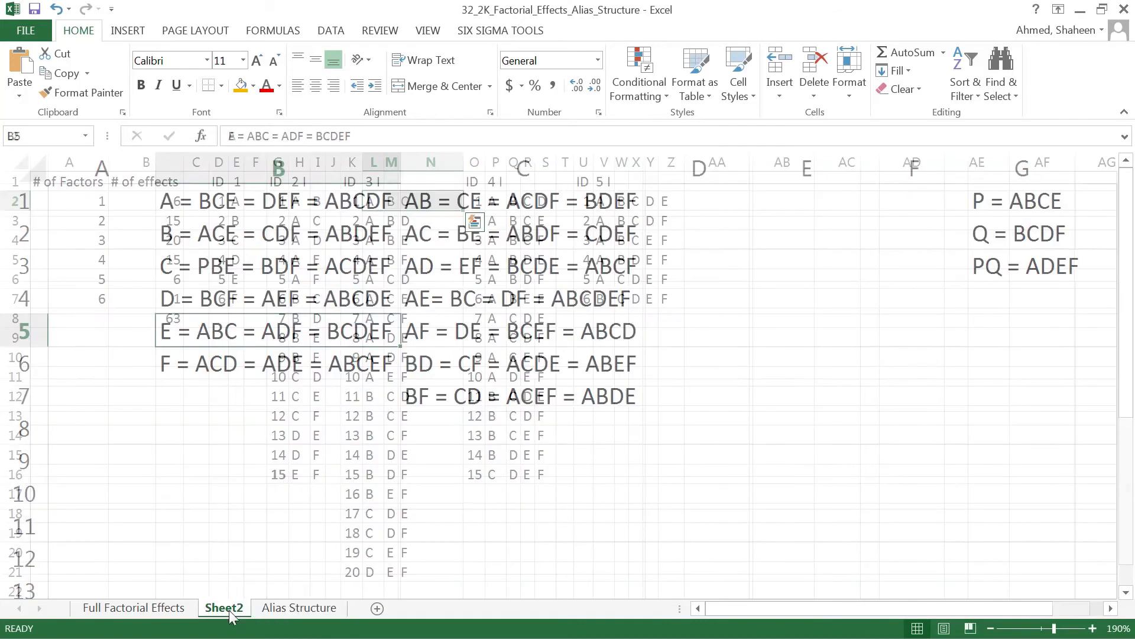
pyautogui.moveTo(365, 214); pyautogui.dragTo(450, 221)
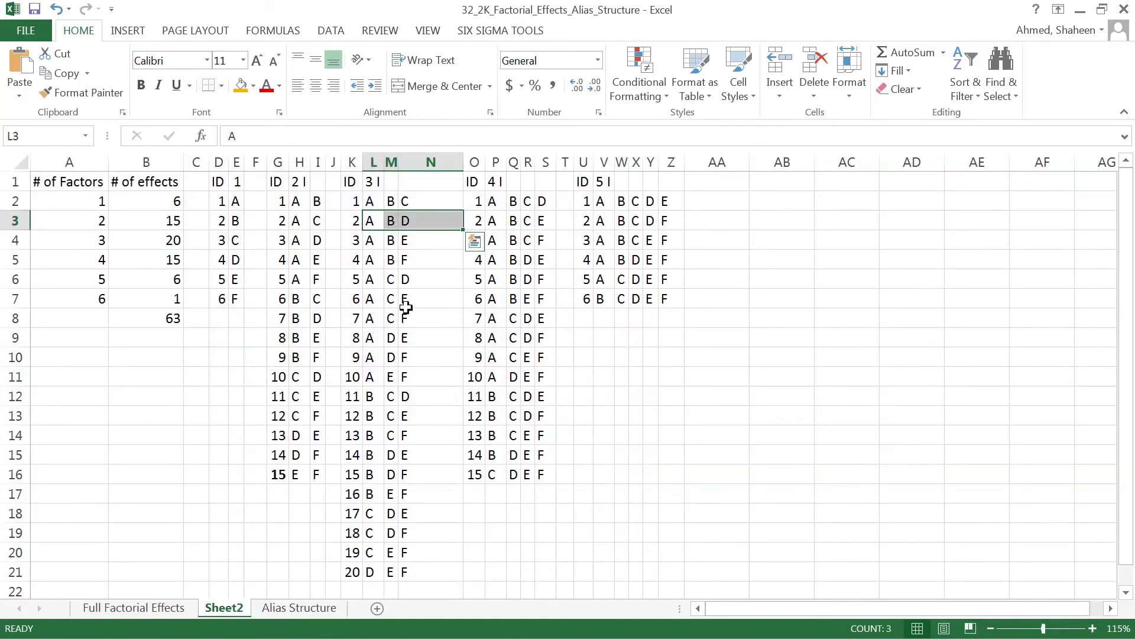
pyautogui.click(334, 608)
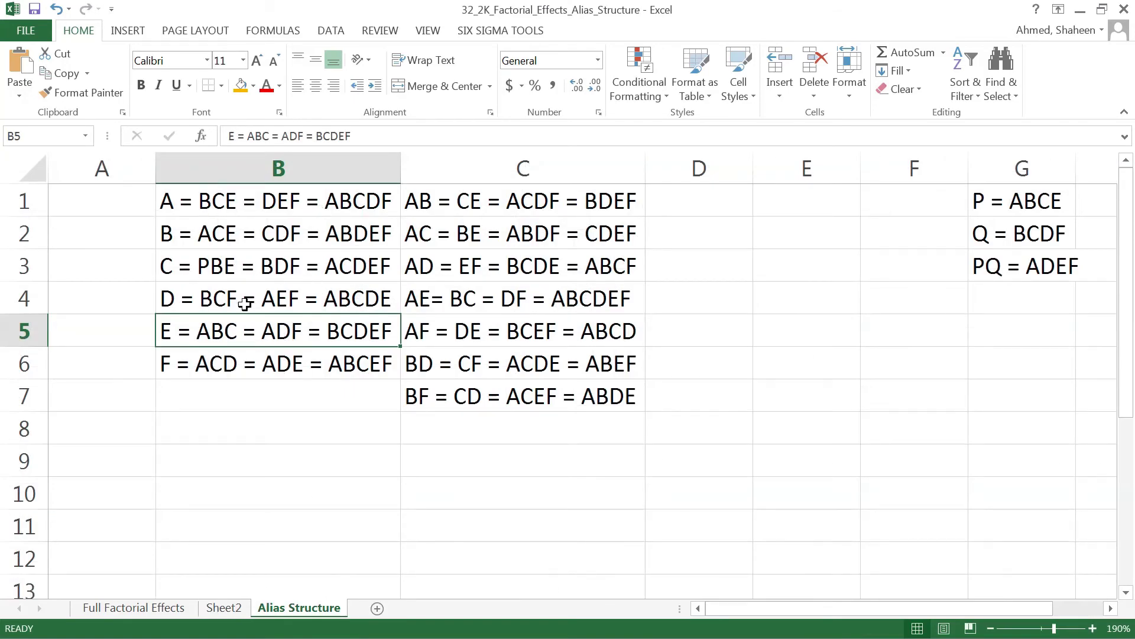
pyautogui.click(225, 469)
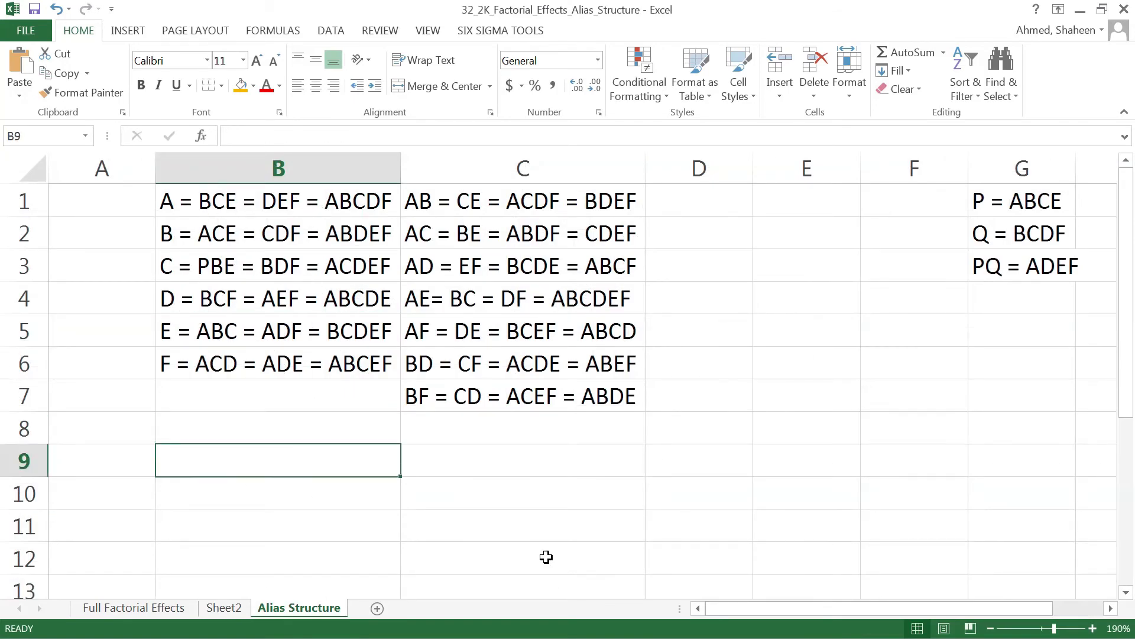
# Enter the alias chain ABD = CDE = ACF = BEF in B9.
pyautogui.write('ABD')
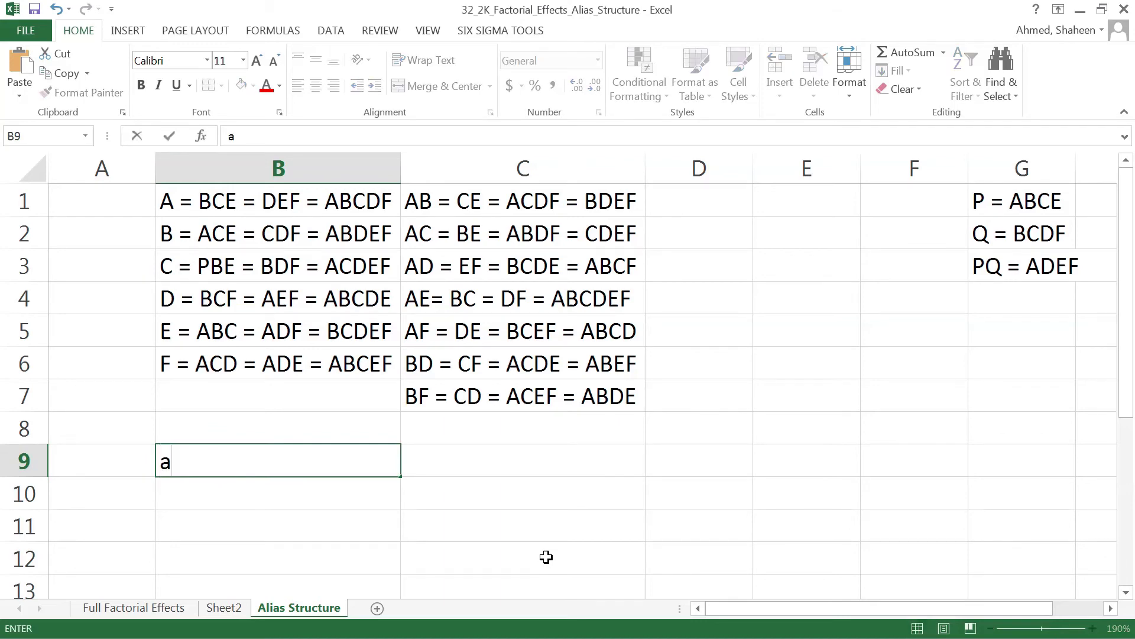
pyautogui.write(' =')
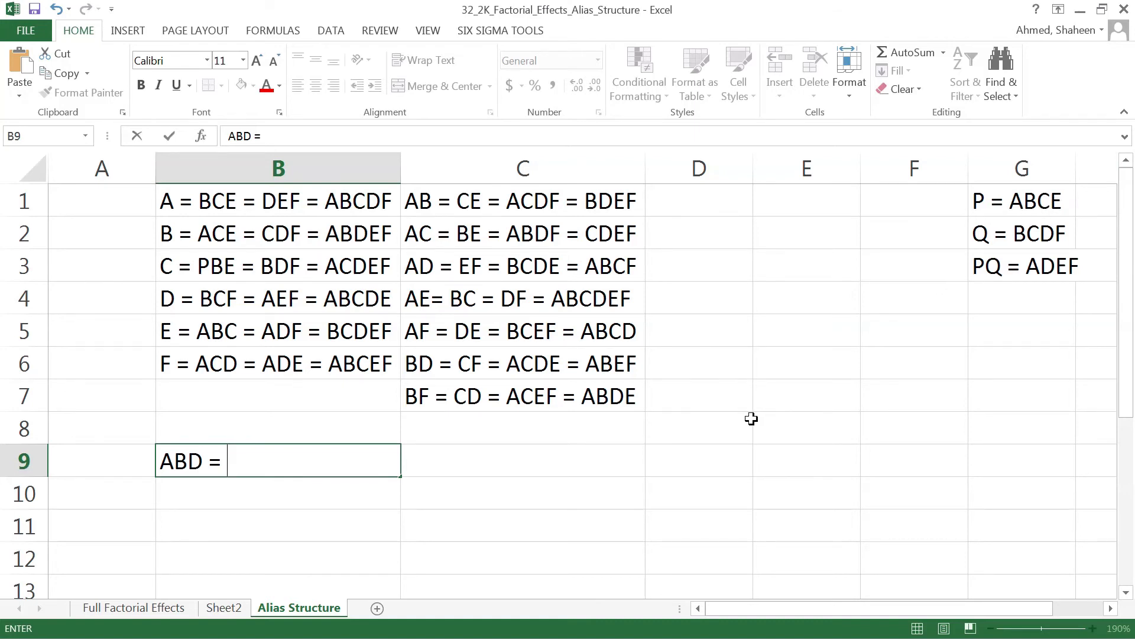
pyautogui.write('CDE = AB')
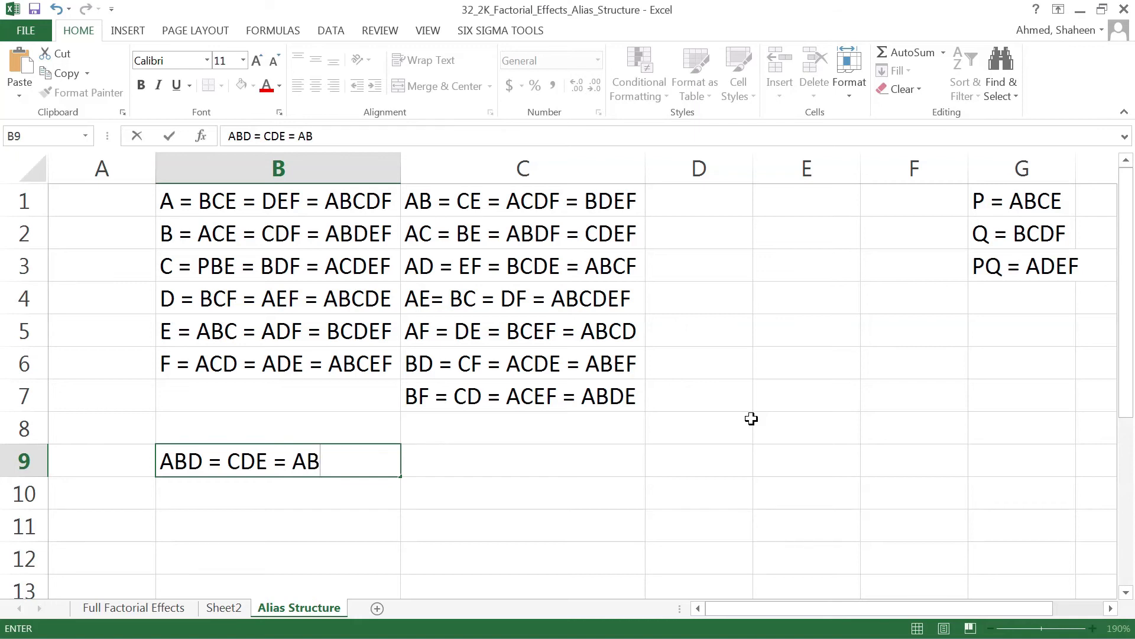
pyautogui.write('C')
pyautogui.click(319, 461)
pyautogui.press('BackSpace')
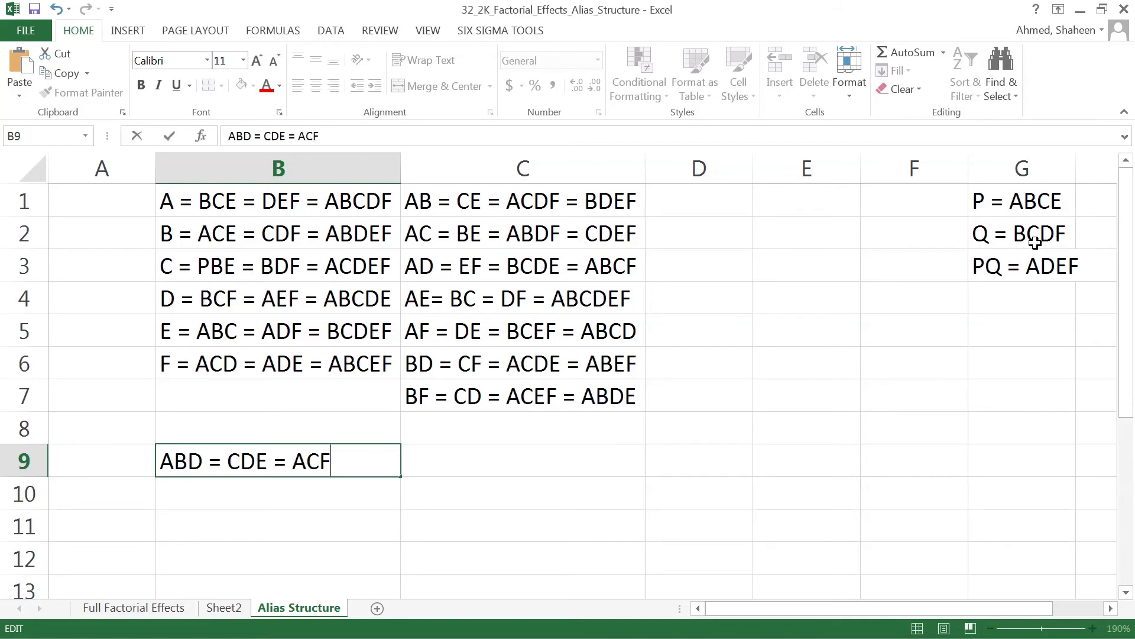
pyautogui.write('=')
pyautogui.write('BEF')
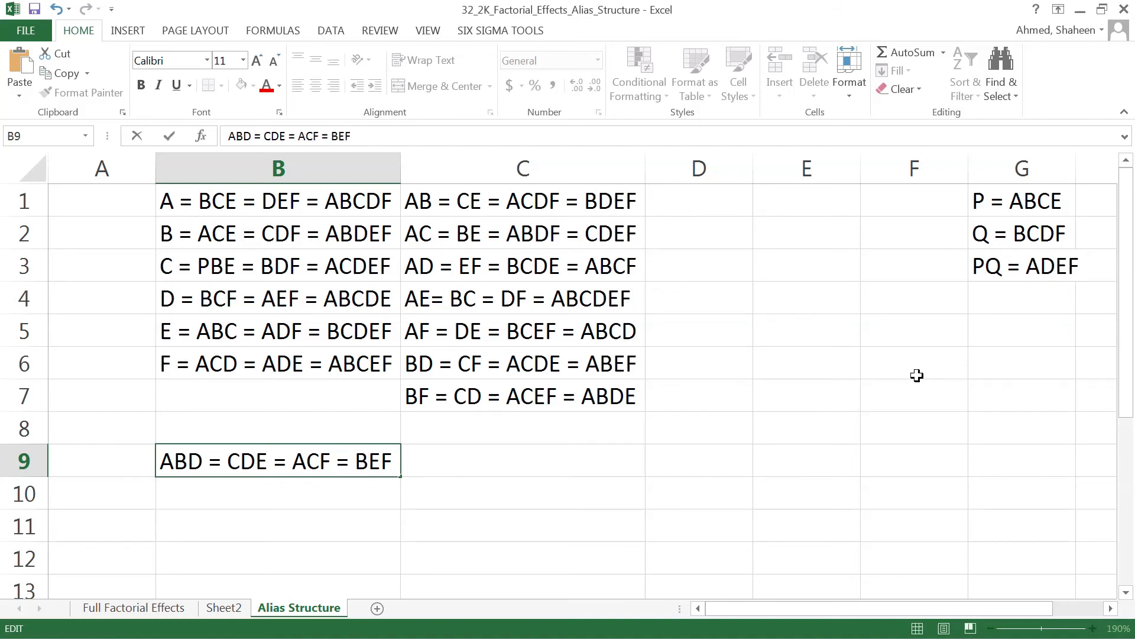
pyautogui.press('Return')
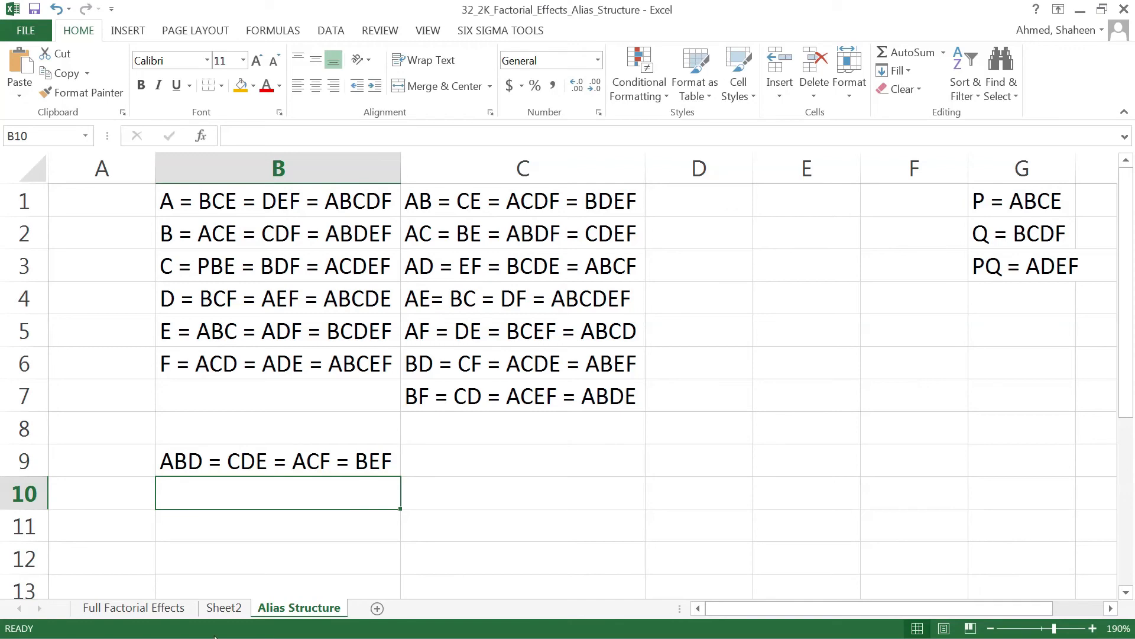
# Look up ABE on Sheet2 and correct factor C's alias chain in B3 to C = ABE = BDF = ACDEF.
pyautogui.click(237, 611)
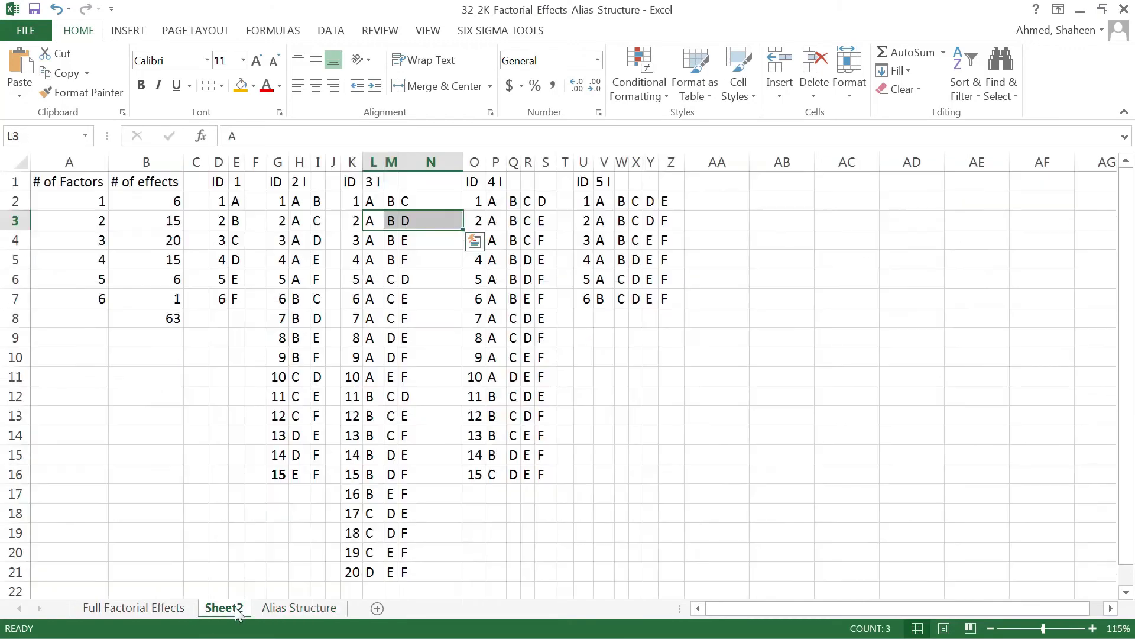
pyautogui.moveTo(375, 243); pyautogui.dragTo(417, 242)
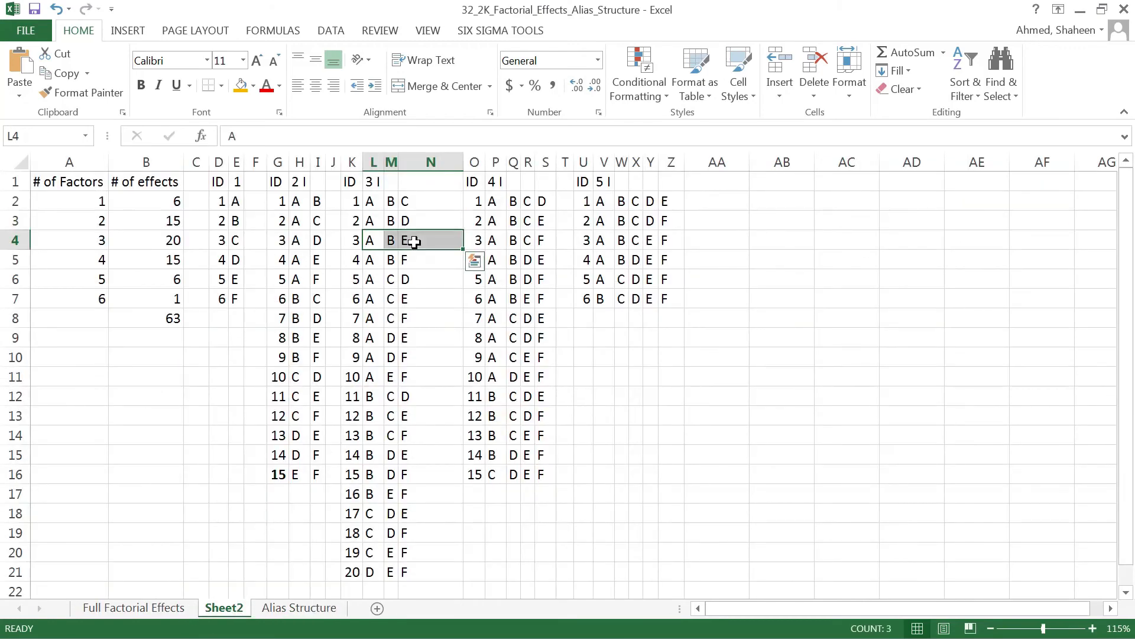
pyautogui.click(299, 608)
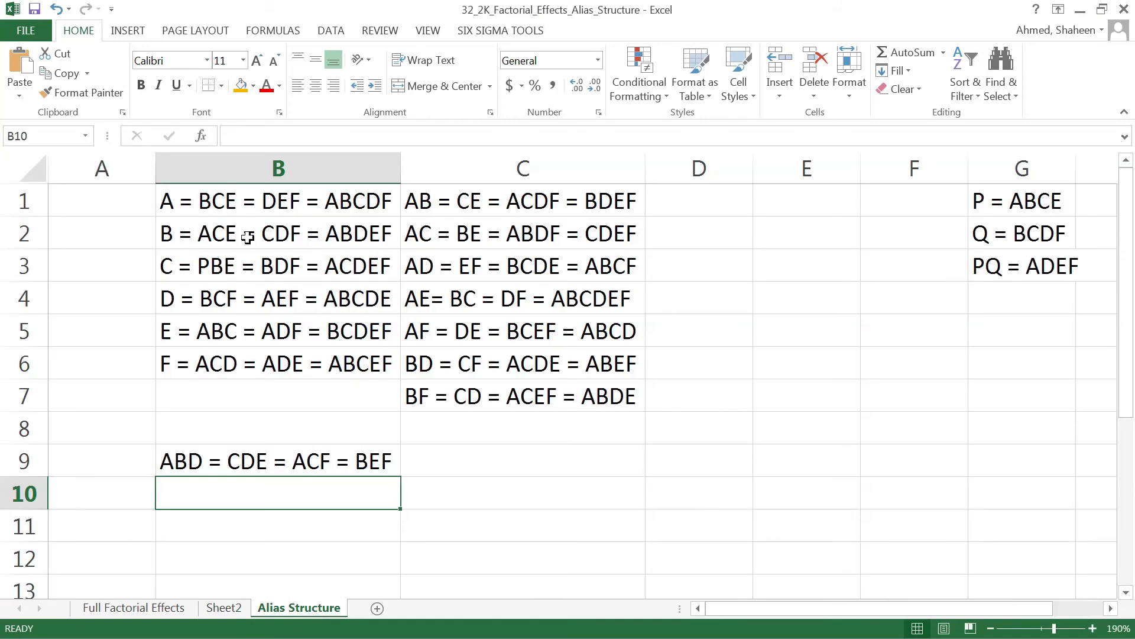
pyautogui.doubleClick(210, 263)
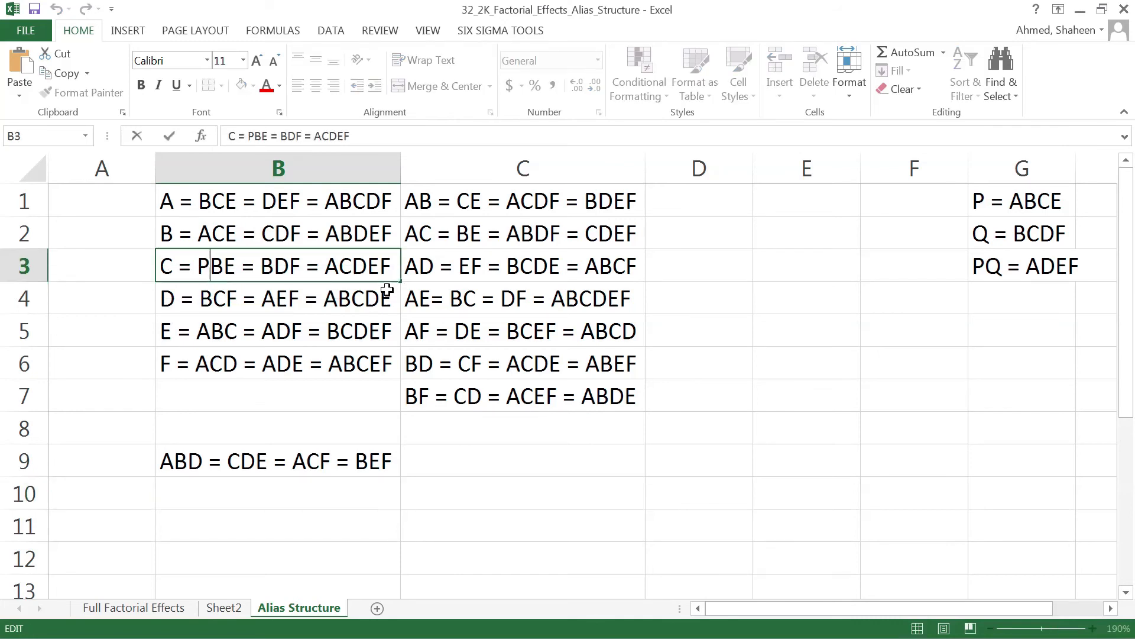
pyautogui.press('BackSpace')
pyautogui.write('A')
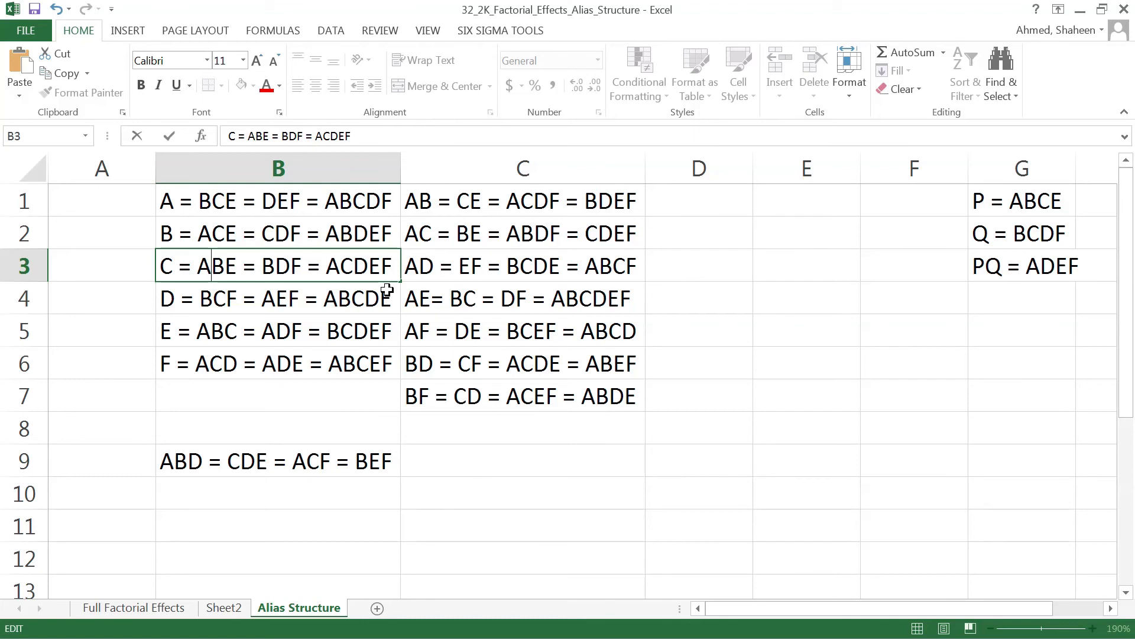
pyautogui.press('Return')
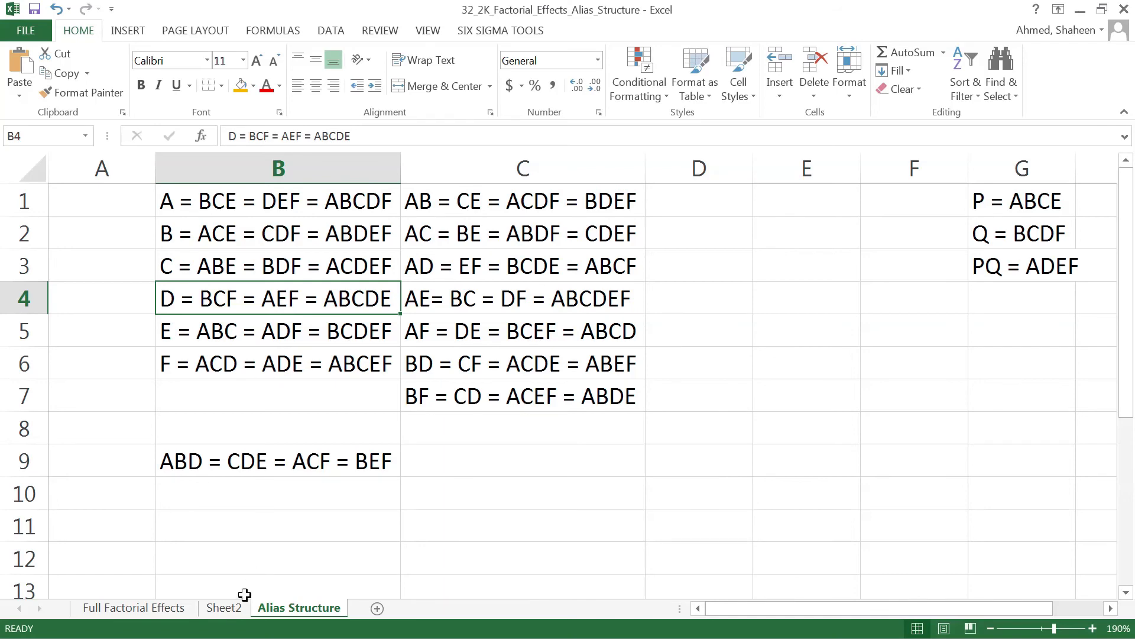
# Recheck ABE against factor C's chain in B3, and look up the next three-factor interaction, ABF, on Sheet2.
pyautogui.click(225, 608)
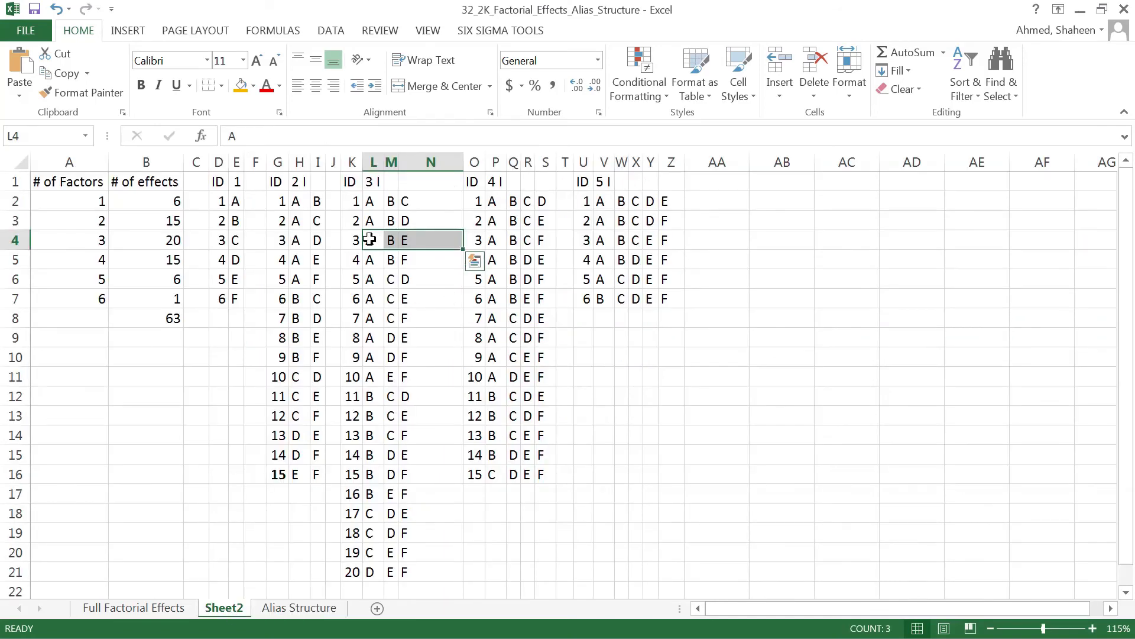
pyautogui.click(302, 609)
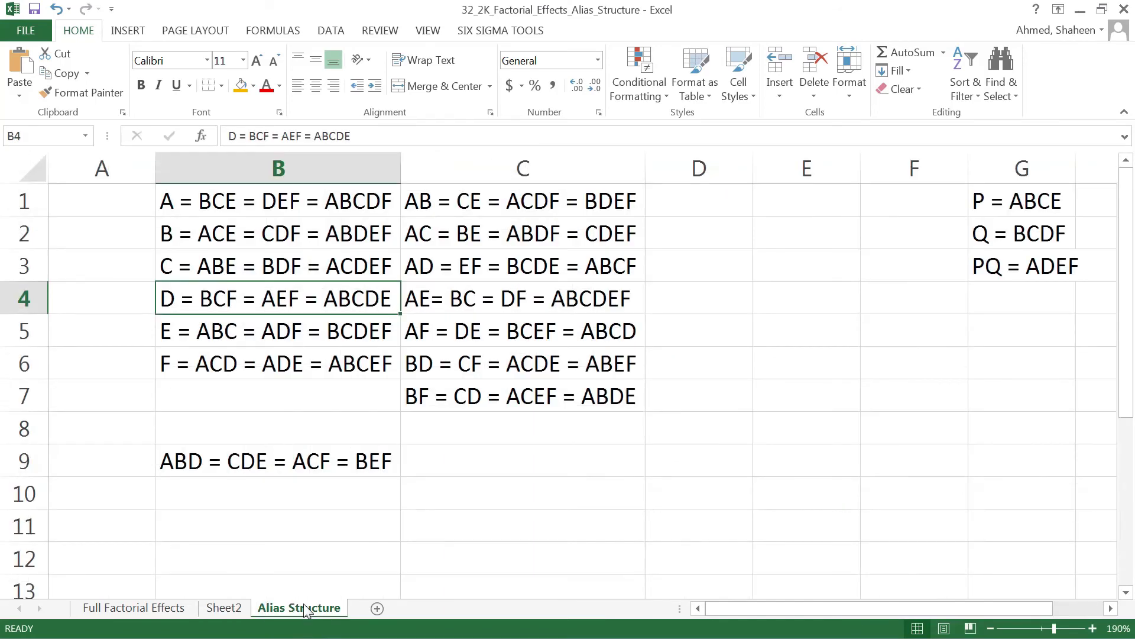
pyautogui.click(216, 260)
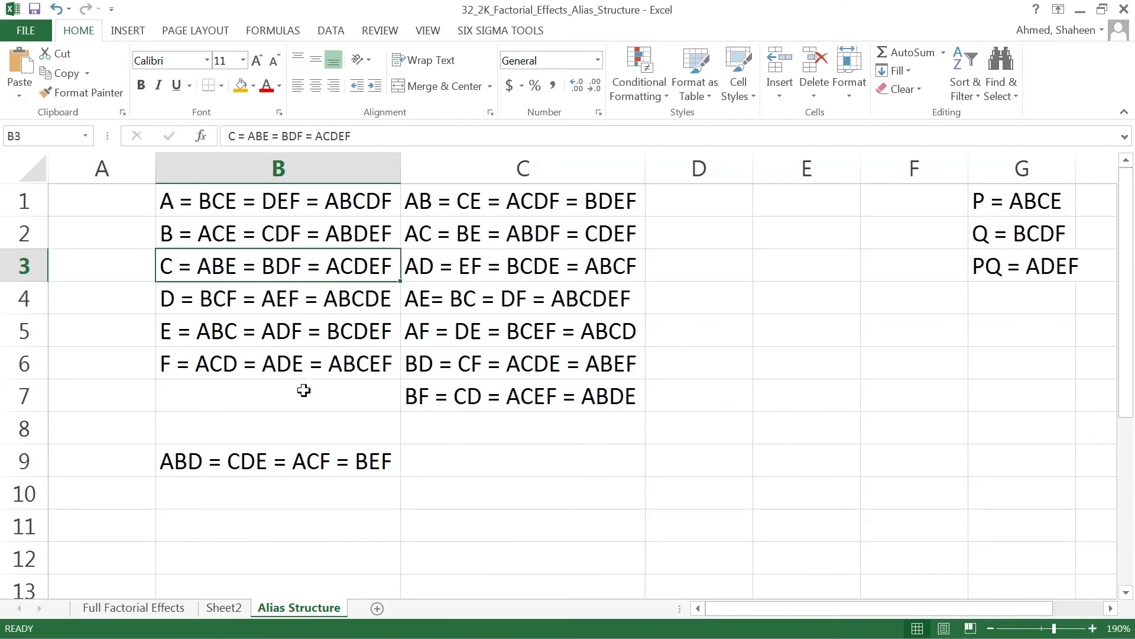
pyautogui.click(223, 608)
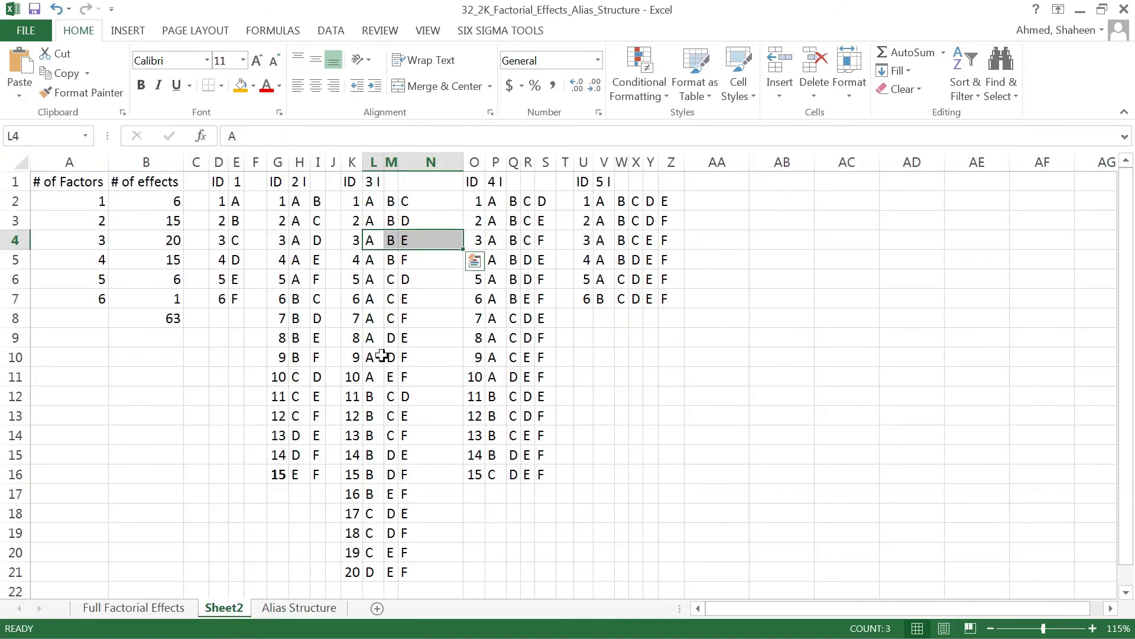
pyautogui.moveTo(367, 259); pyautogui.dragTo(423, 259)
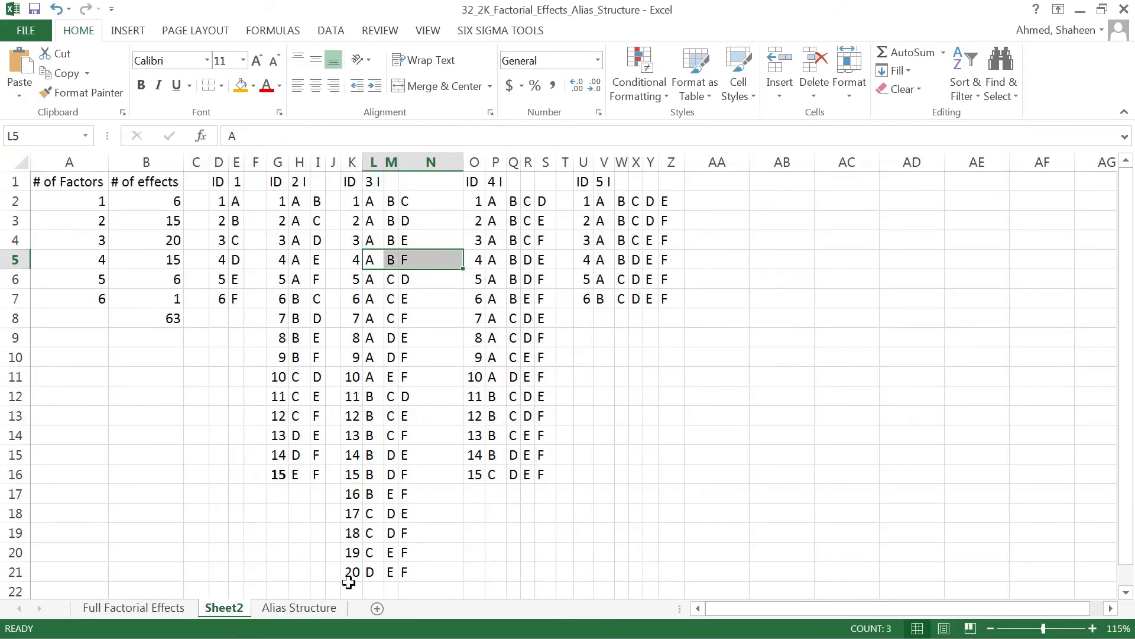
pyautogui.click(299, 608)
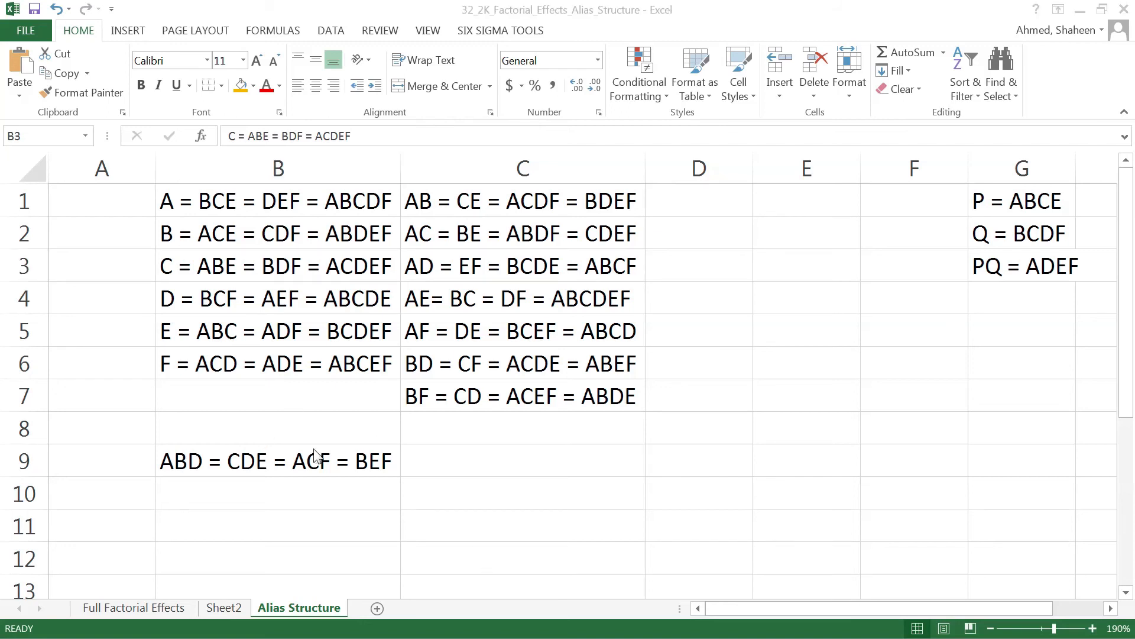
# Enter the alias chain ABF = CEF = ACD = BDE in B10.
pyautogui.click(206, 491)
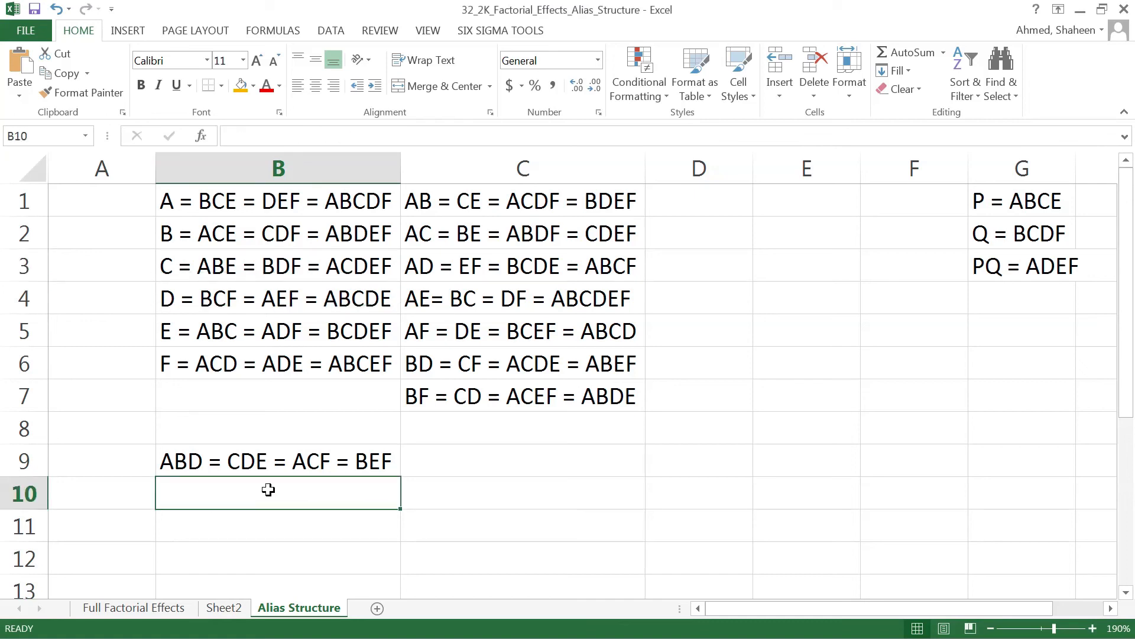
pyautogui.write('ABD')
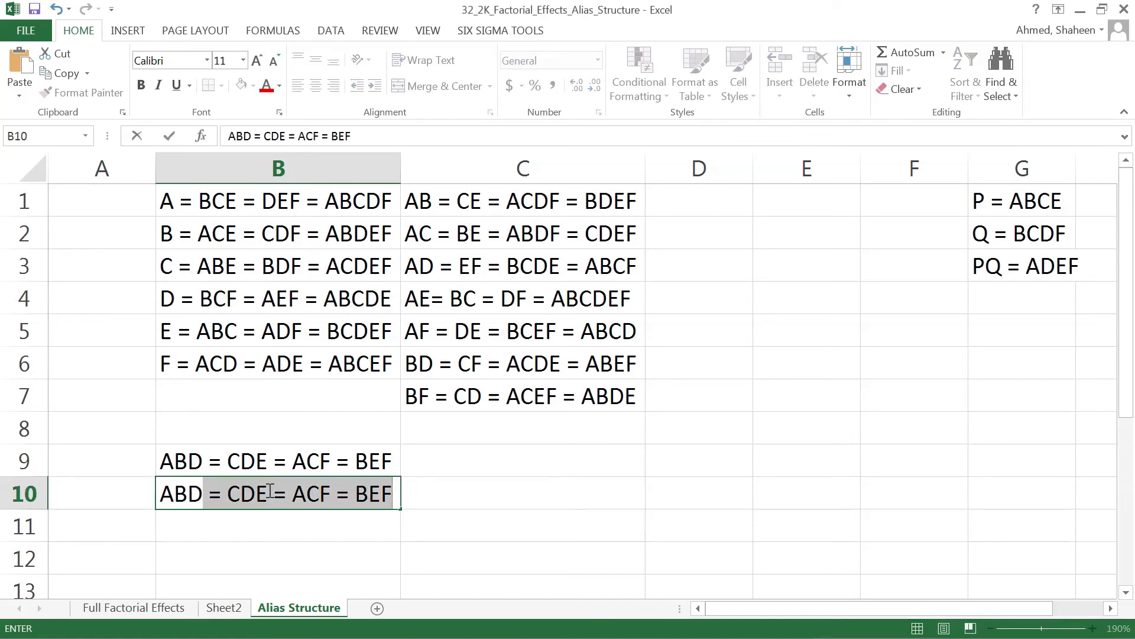
pyautogui.press('BackSpace')
pyautogui.press('BackSpace')
pyautogui.write('F =')
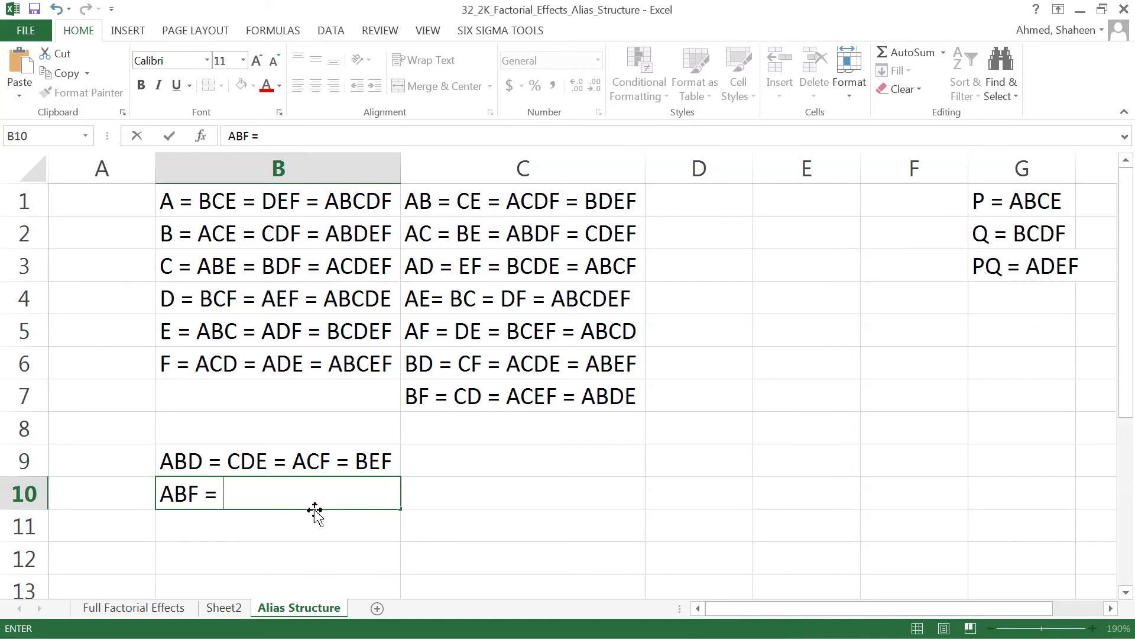
pyautogui.write('CEF =')
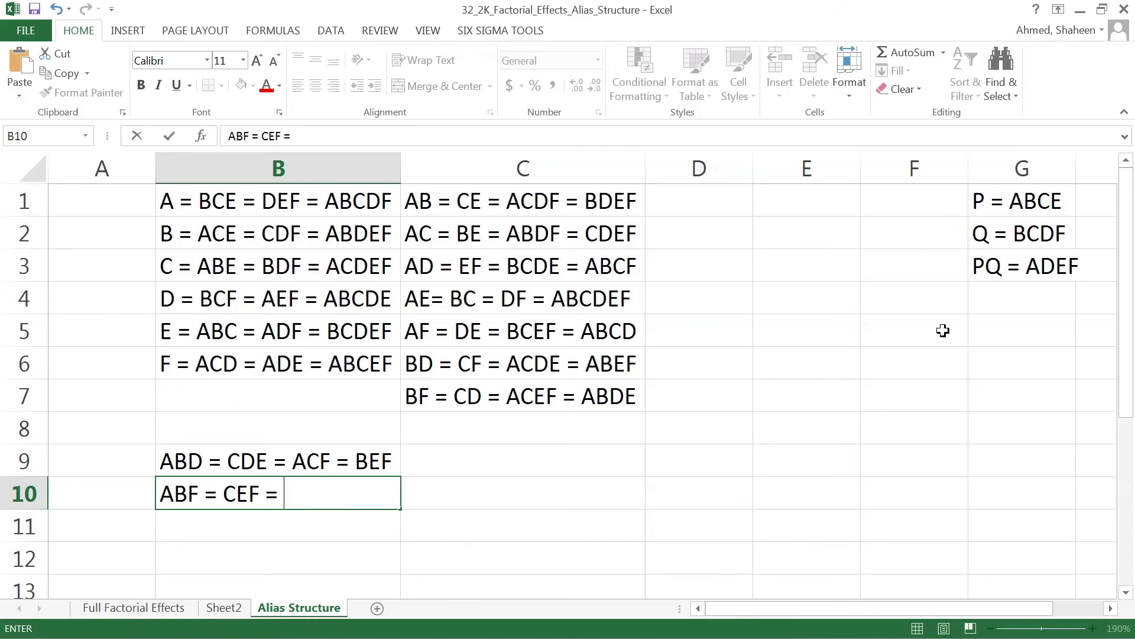
pyautogui.write('ACD =')
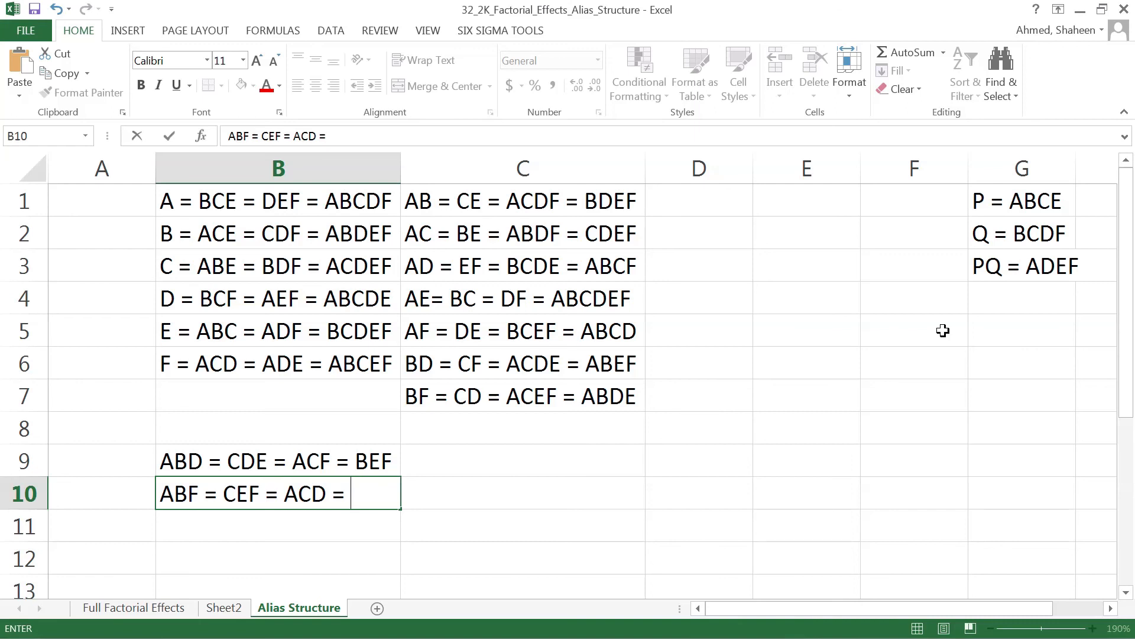
pyautogui.write('BDE')
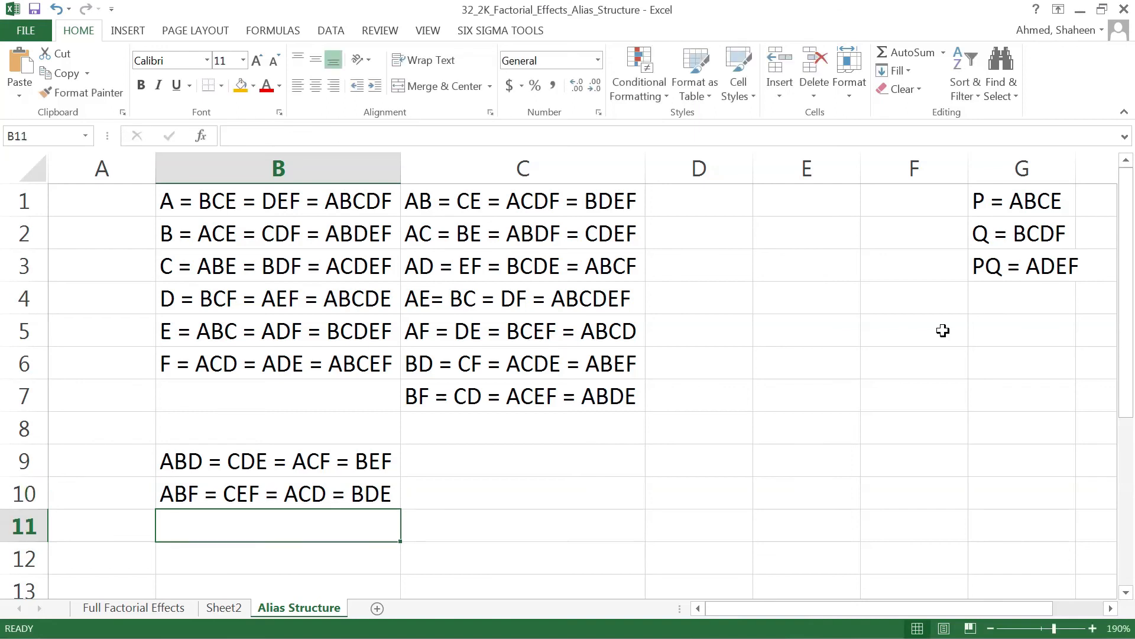
pyautogui.press('Return')
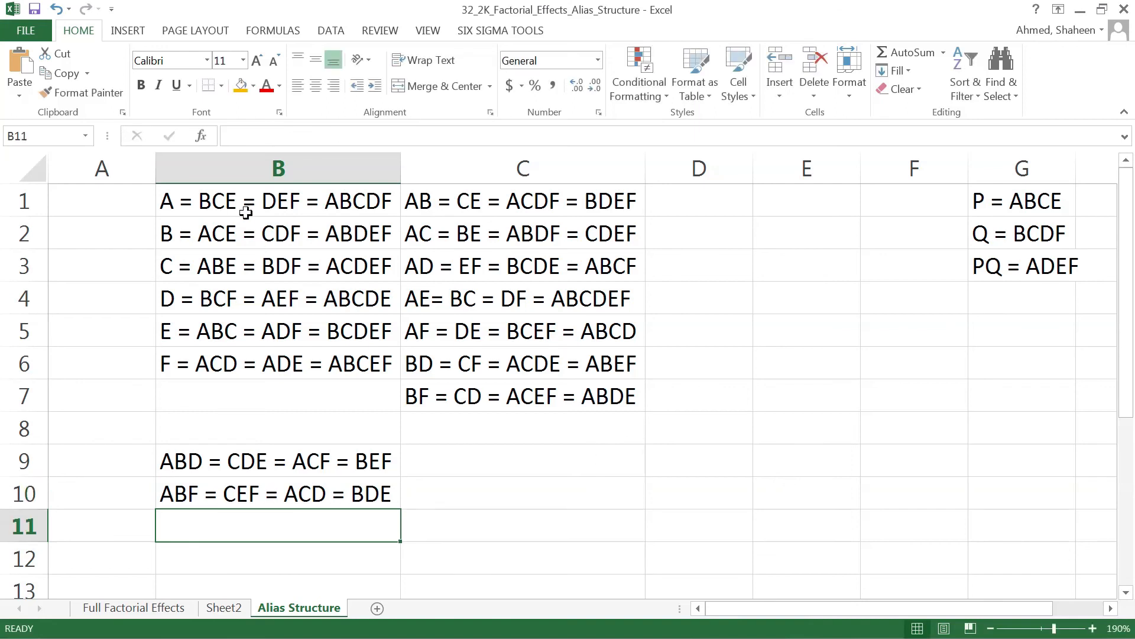
# Review the chains in B1:B6 and B9:B10 against Sheet2's three-factor list, and examine the whole alias structure in B1:C10.
pyautogui.moveTo(264, 201); pyautogui.dragTo(261, 359)
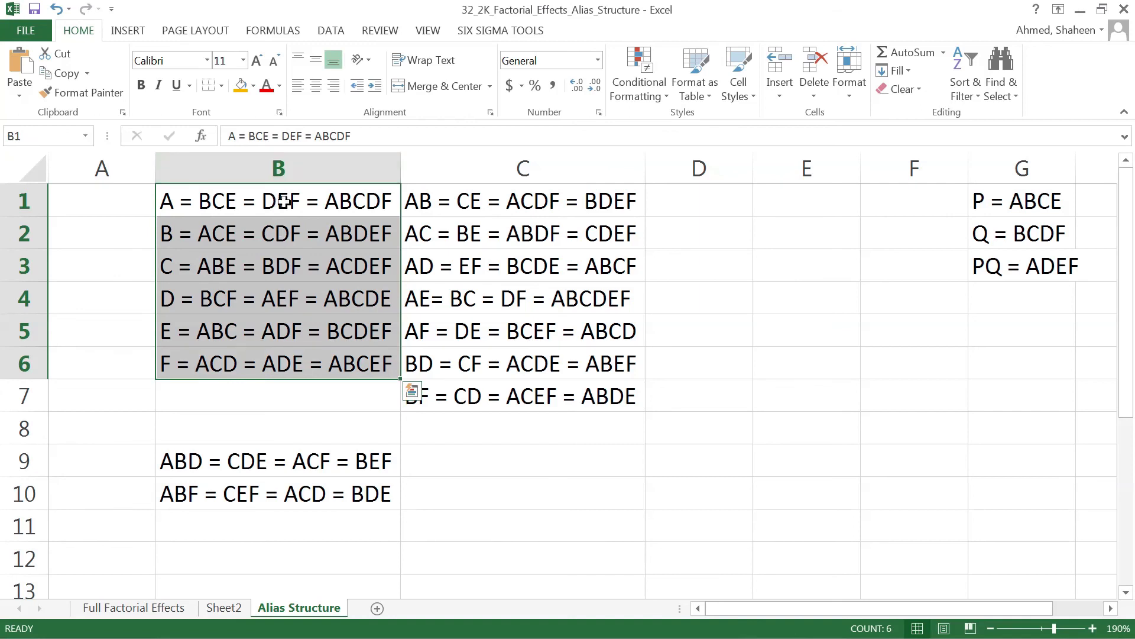
pyautogui.moveTo(272, 463); pyautogui.dragTo(305, 496)
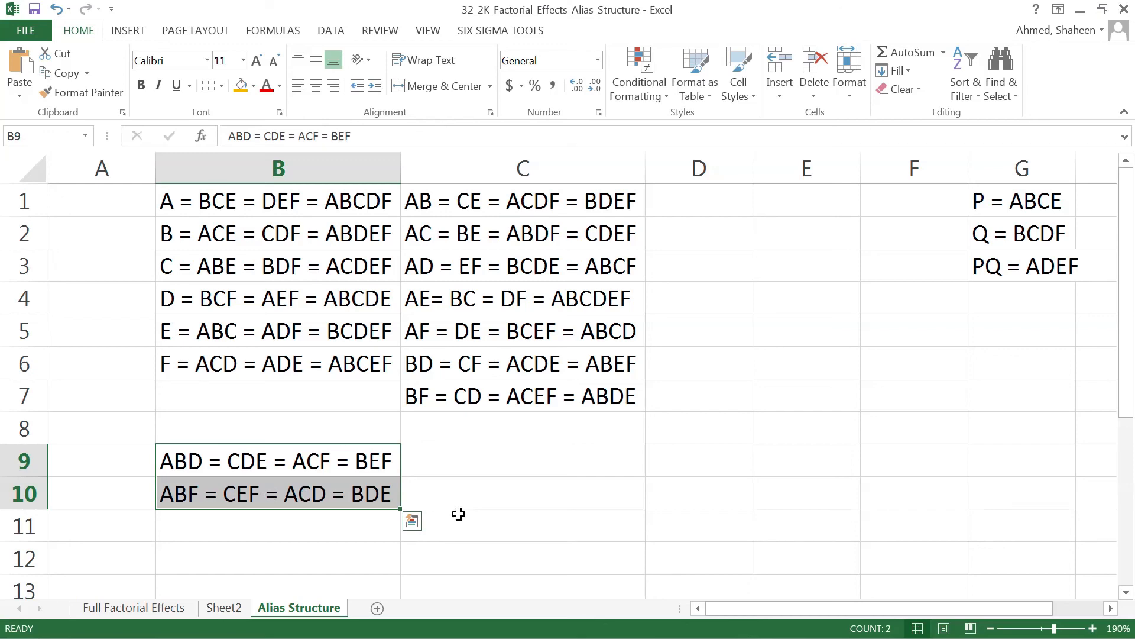
pyautogui.click(227, 608)
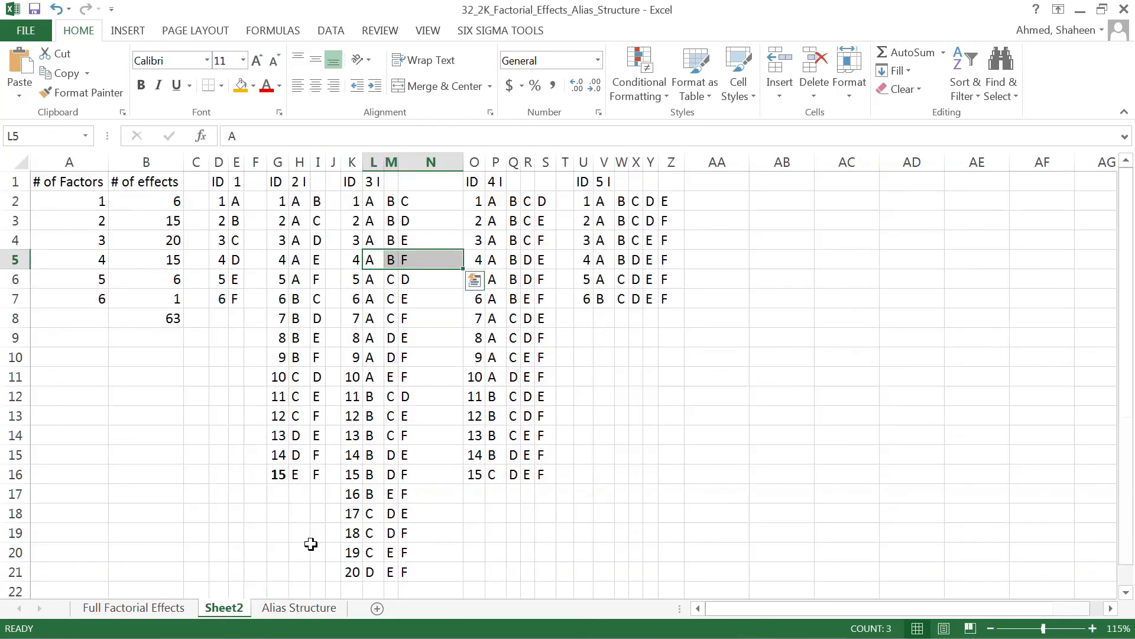
pyautogui.click(317, 611)
pyautogui.moveTo(189, 203); pyautogui.dragTo(629, 481)
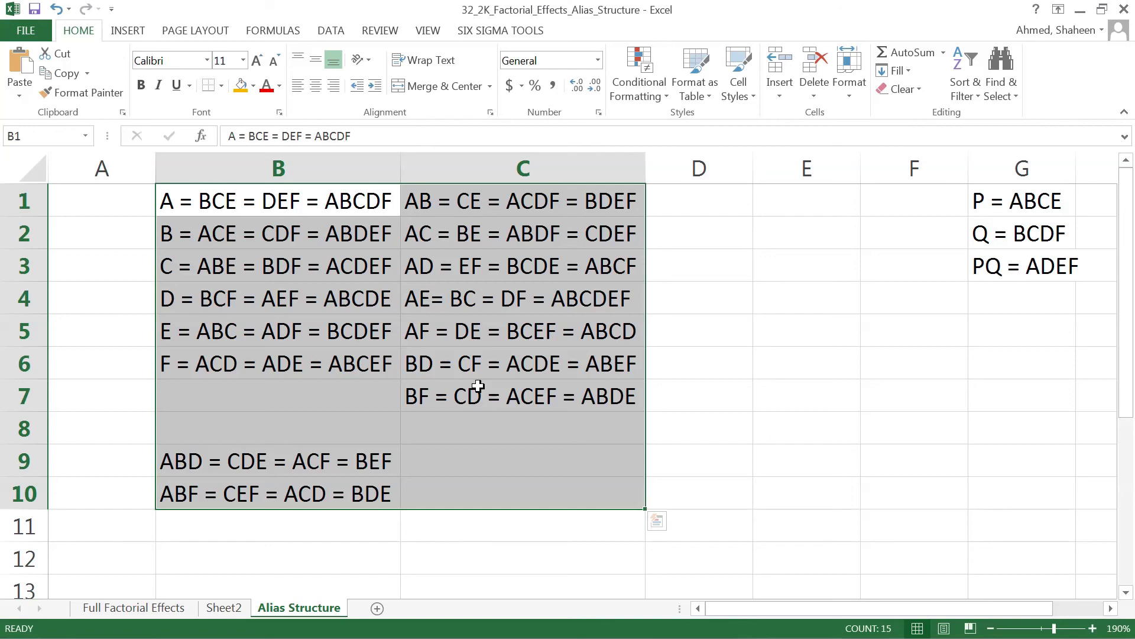
pyautogui.click(287, 426)
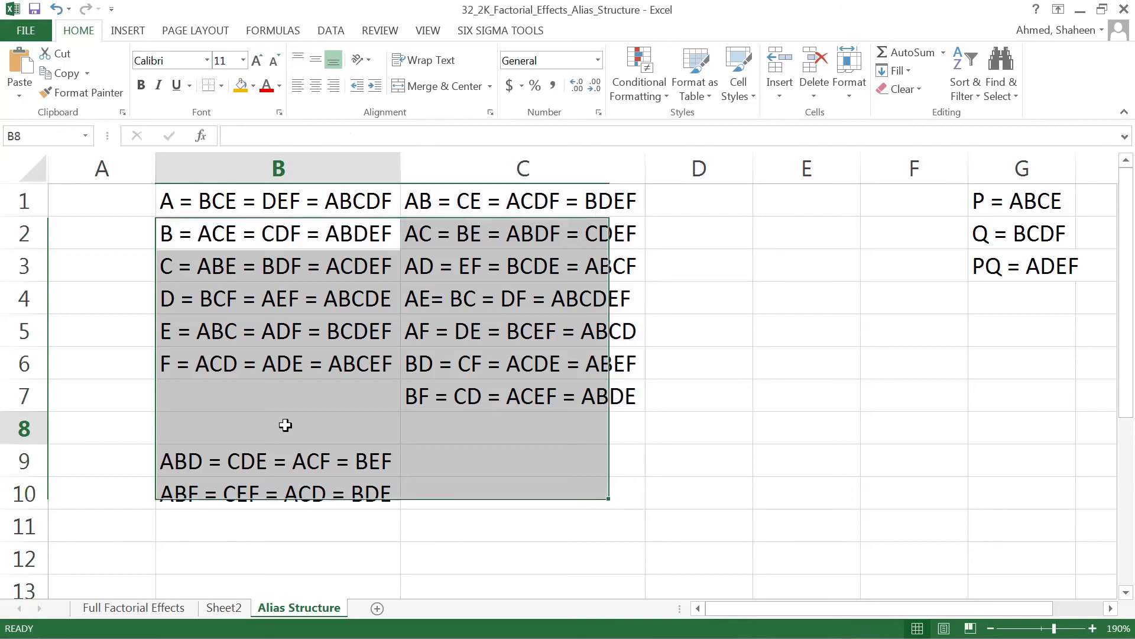